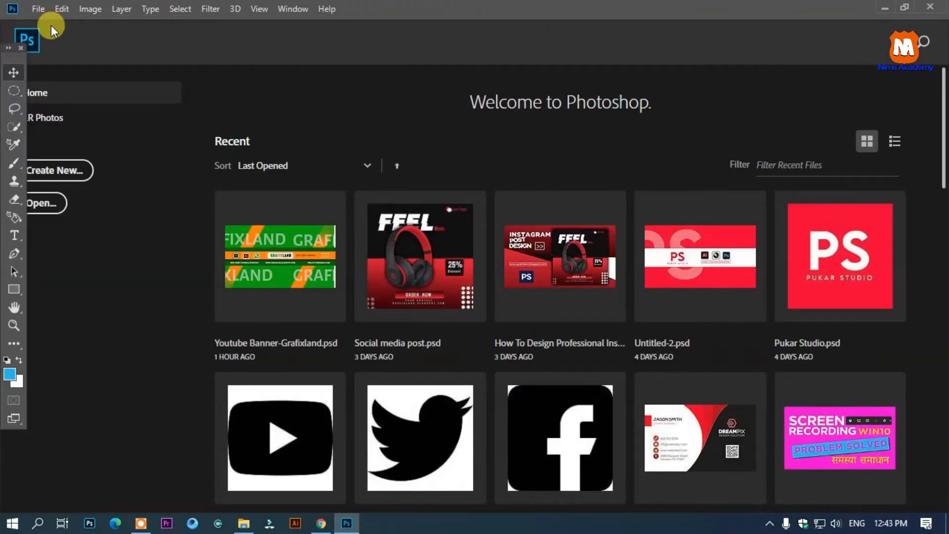
Start a new document from the print presets and name it "BIll design for shop"
{"action": "key", "text": "ctrl+n"}
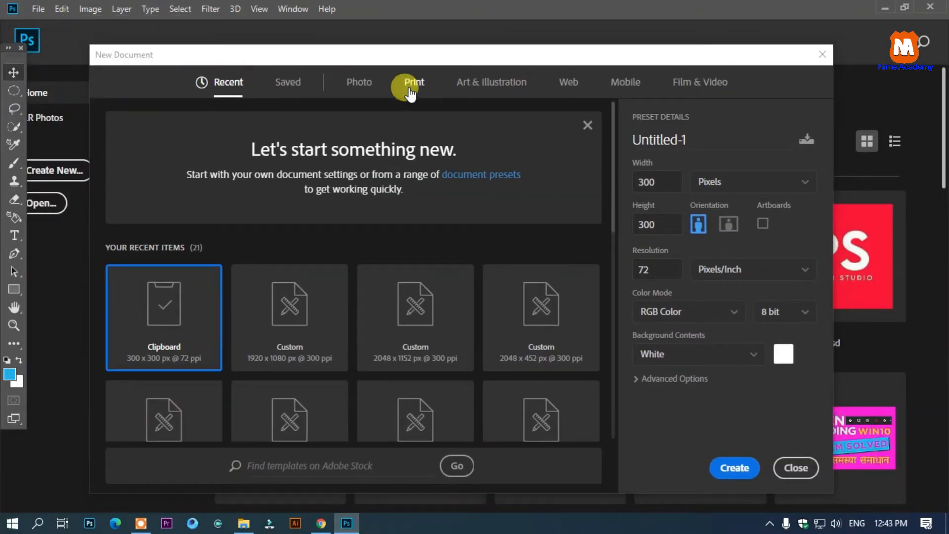
{"action": "left_click", "coordinate": [409, 92]}
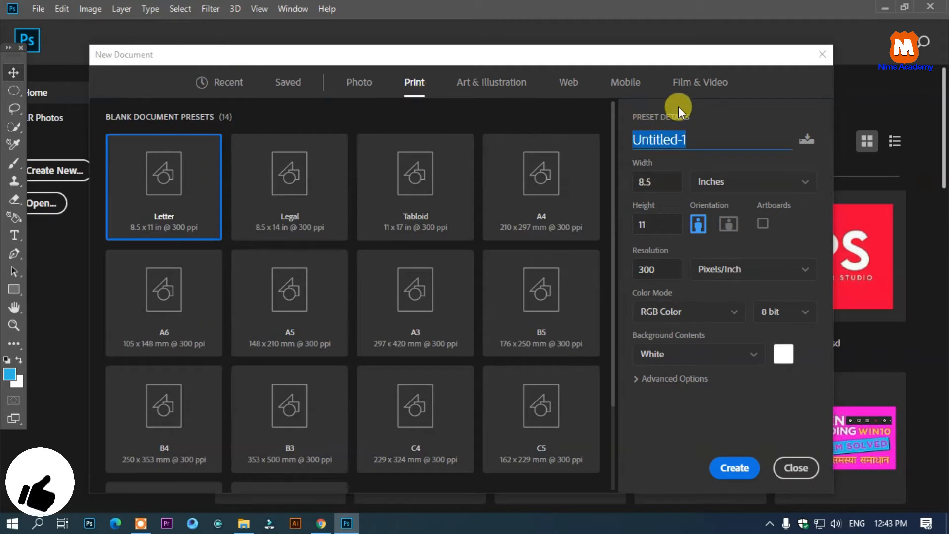
{"action": "type", "text": "Bill design f"}
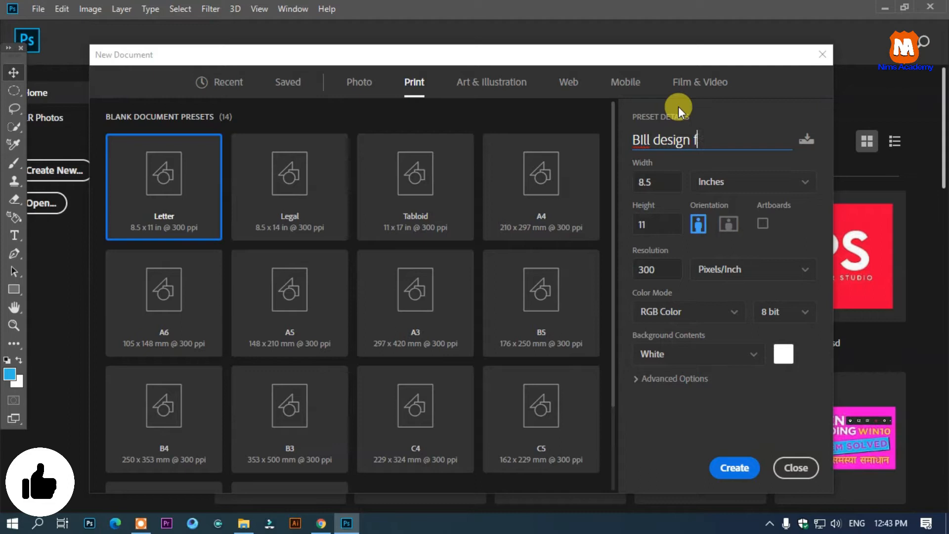
{"action": "type", "text": "or shop"}
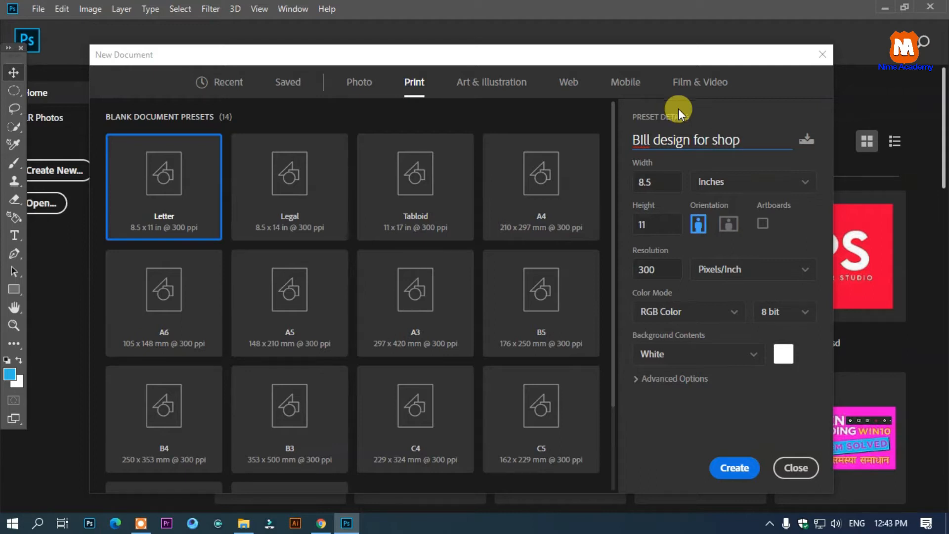
Create the document at 7 x 5 inches in landscape orientation with CMYK colour mode
{"action": "left_click", "coordinate": [663, 179]}
{"action": "type", "text": "7"}
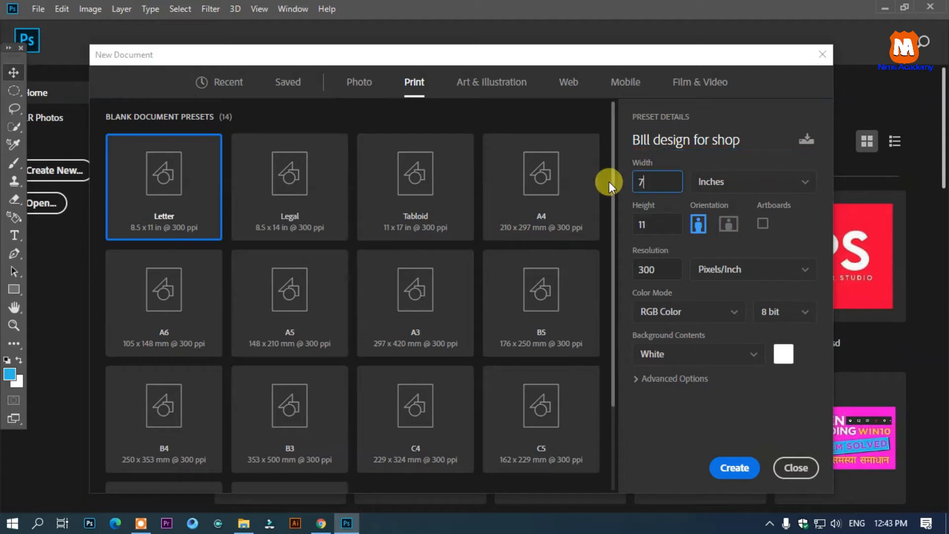
{"action": "key", "text": "Tab"}
{"action": "type", "text": "5"}
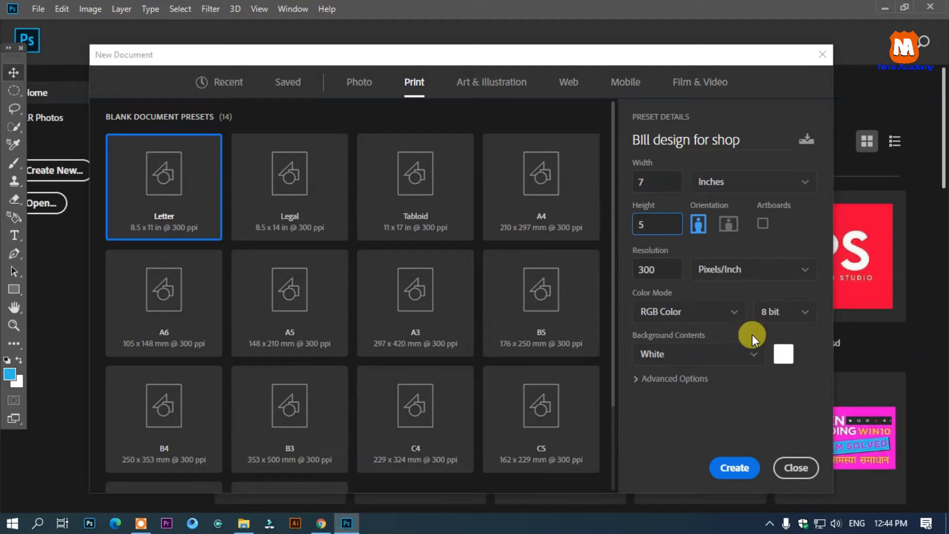
{"action": "left_click", "coordinate": [662, 310]}
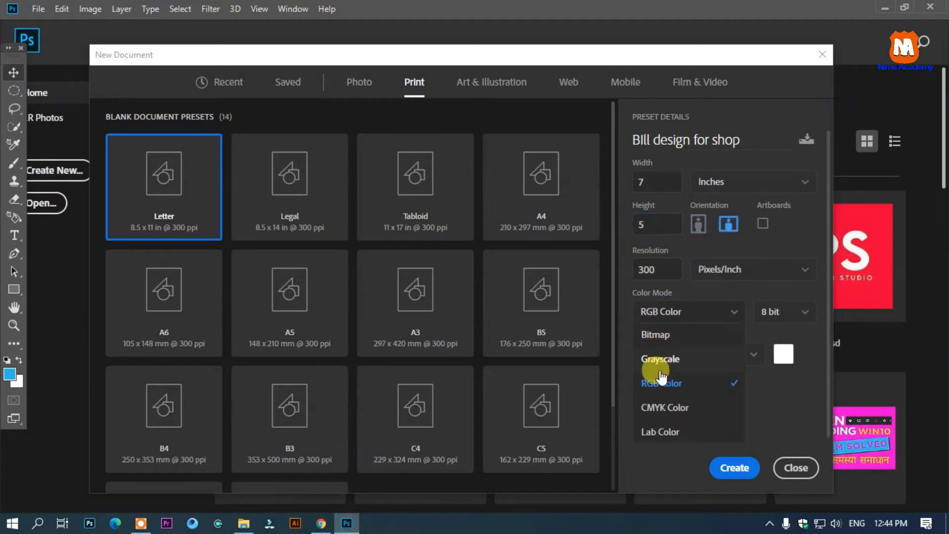
{"action": "left_click", "coordinate": [660, 408]}
{"action": "left_click", "coordinate": [735, 223]}
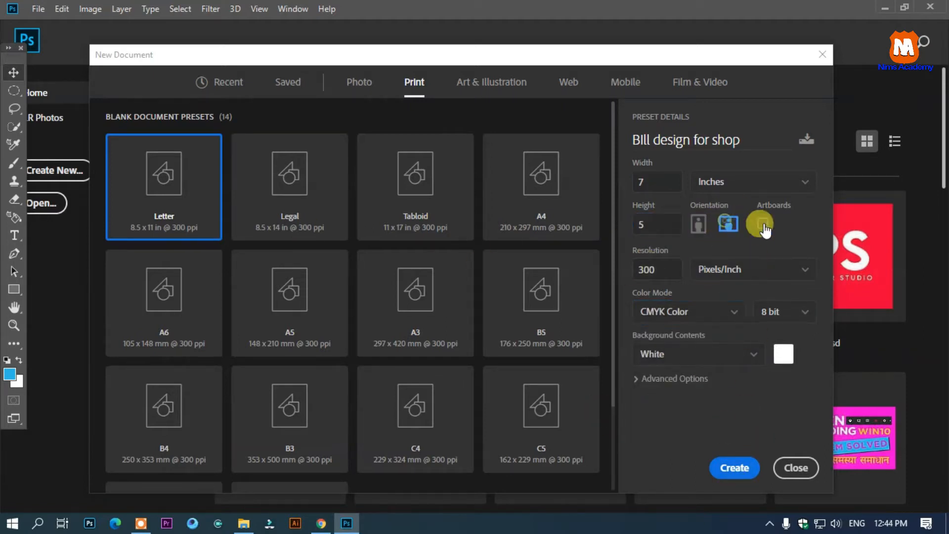
{"action": "left_click", "coordinate": [734, 477]}
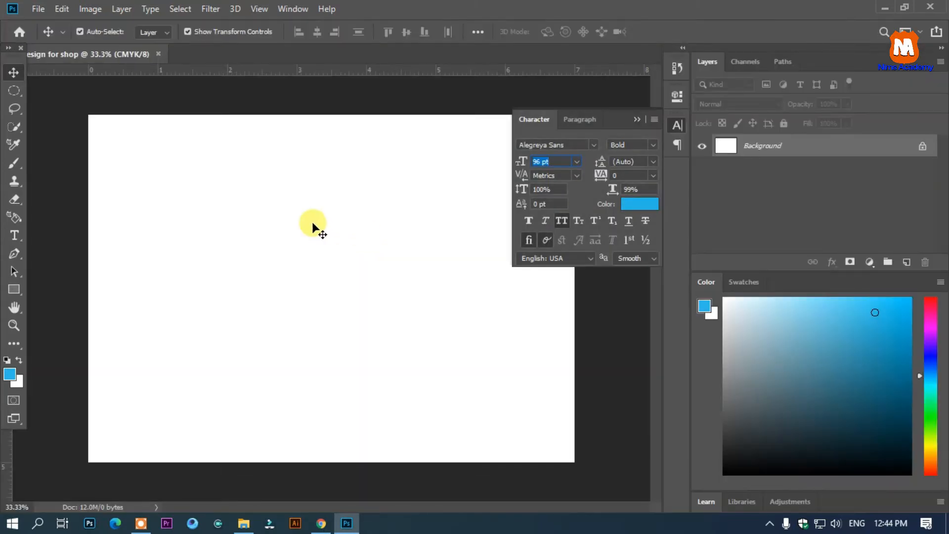
Draw a rectangle and enlarge it to about 9 x 6 inches so it extends past every canvas edge
{"action": "left_click", "coordinate": [638, 119]}
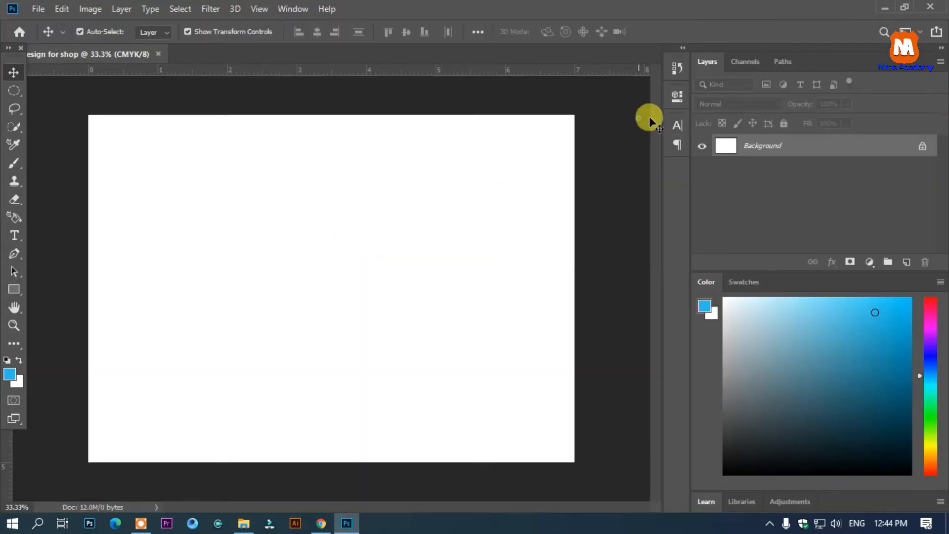
{"action": "left_click", "coordinate": [11, 289]}
{"action": "left_click_drag", "start_coordinate": [74, 102], "coordinate": [398, 320]}
{"action": "left_click", "coordinate": [14, 73]}
{"action": "left_click_drag", "start_coordinate": [229, 169], "coordinate": [432, 321]}
{"action": "scroll", "coordinate": [380, 276], "scroll_direction": "down", "scroll_amount": 1}
{"action": "left_click", "coordinate": [636, 91]}
{"action": "left_click_drag", "start_coordinate": [388, 254], "coordinate": [417, 268]}
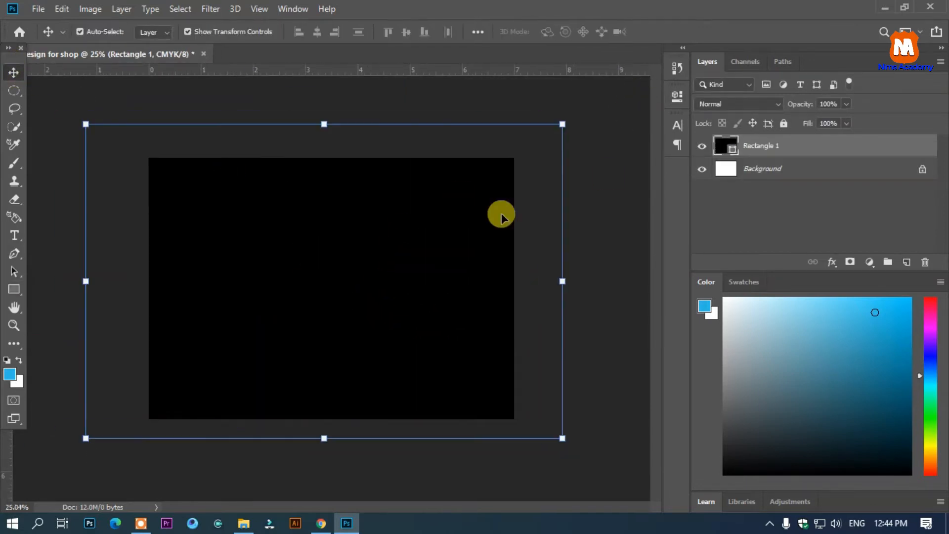
Fill the canvas-covering rectangle with the pink colour #fd75ff
{"action": "double_click", "coordinate": [728, 148]}
{"action": "left_click_drag", "start_coordinate": [758, 247], "coordinate": [759, 236]}
{"action": "left_click", "coordinate": [681, 208]}
{"action": "mouse_move", "coordinate": [681, 208]}
{"action": "left_mouse_down"}
{"action": "mouse_move", "coordinate": [646, 197]}
{"action": "mouse_move", "coordinate": [672, 203]}
{"action": "left_mouse_up"}
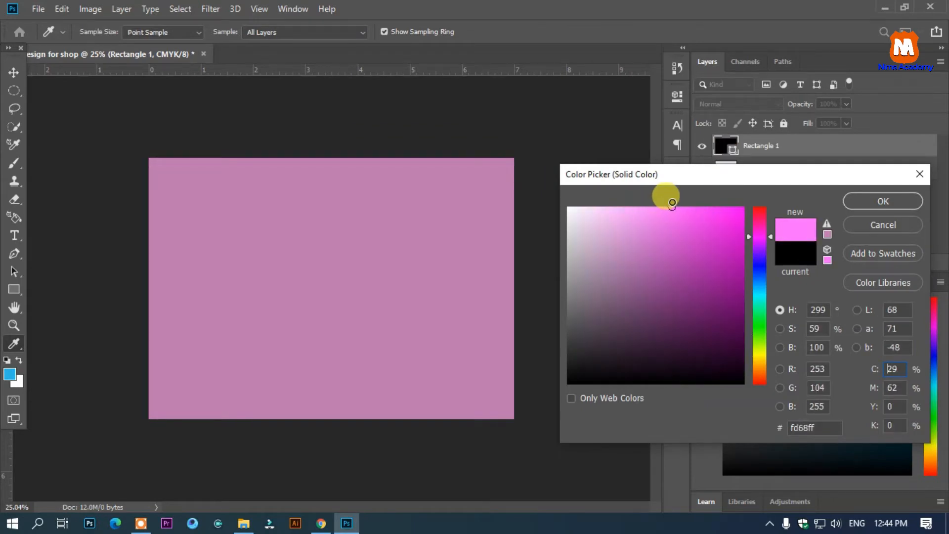
{"action": "left_click_drag", "start_coordinate": [654, 202], "coordinate": [663, 206]}
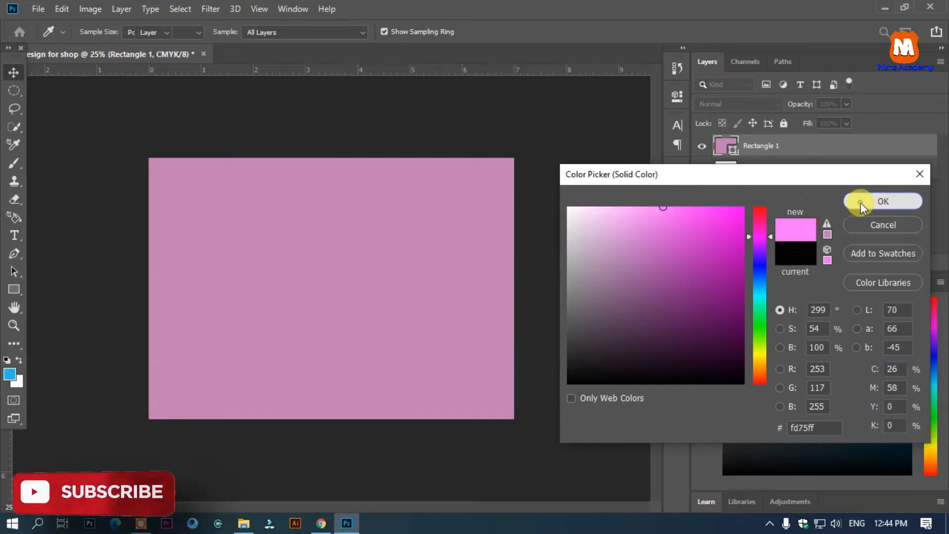
{"action": "left_click", "coordinate": [862, 203]}
Duplicate the pink rectangle and scale the copy to about 70% width and 74.5% height, leaving an even margin inside the canvas
{"action": "scroll", "coordinate": [434, 243], "scroll_direction": "down", "scroll_amount": 2}
{"action": "scroll", "coordinate": [283, 246], "scroll_direction": "up", "scroll_amount": 1}
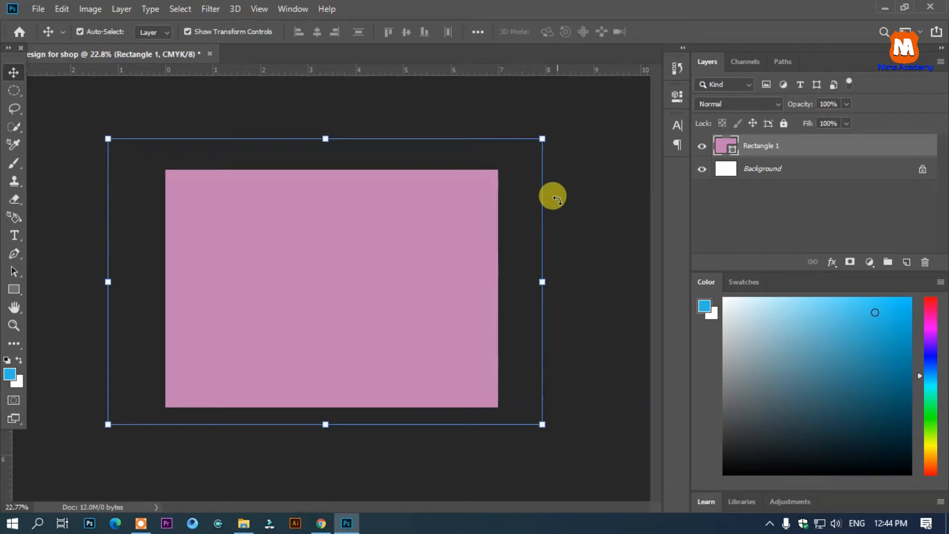
{"action": "key", "text": "ctrl+j"}
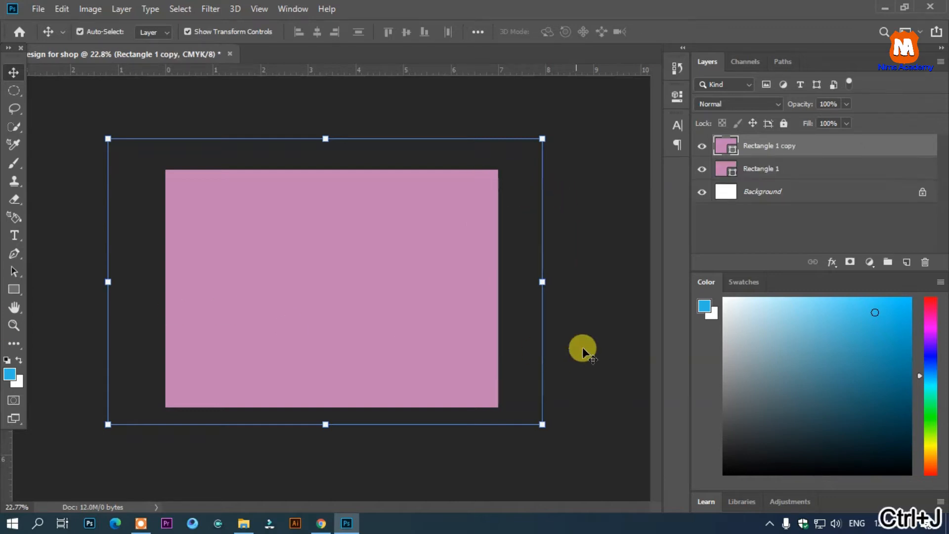
{"action": "left_click_drag", "start_coordinate": [543, 139], "coordinate": [477, 181]}
{"action": "left_click_drag", "start_coordinate": [436, 227], "coordinate": [440, 224]}
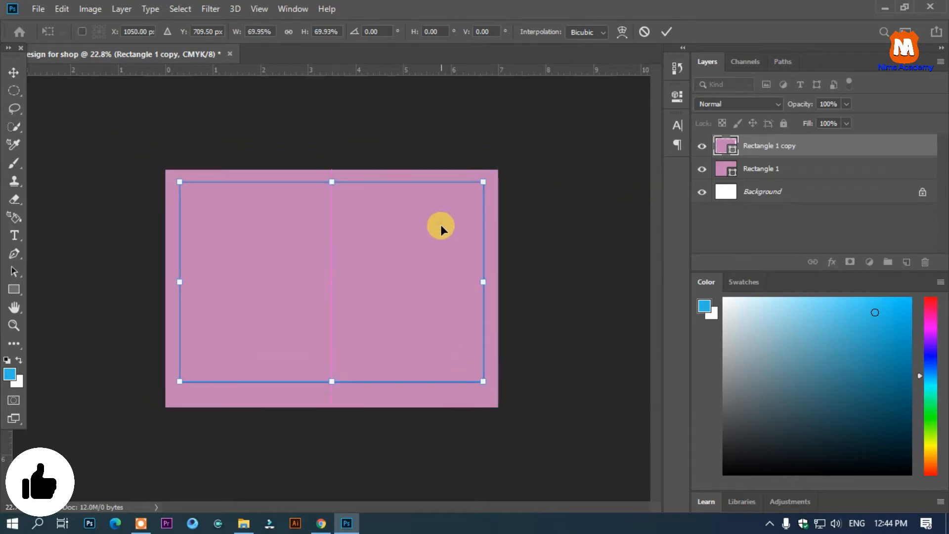
{"action": "left_click_drag", "start_coordinate": [332, 381], "coordinate": [329, 397]}
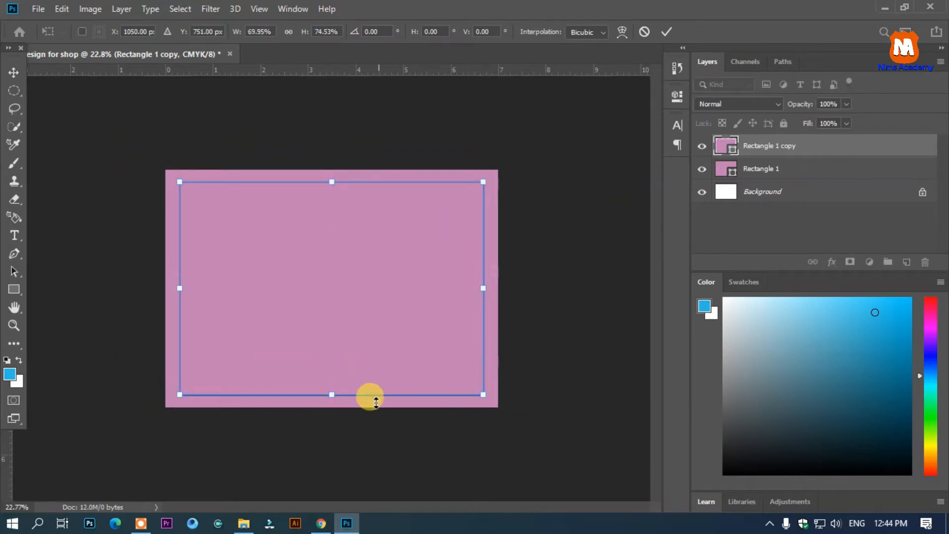
{"action": "key", "text": "Return"}
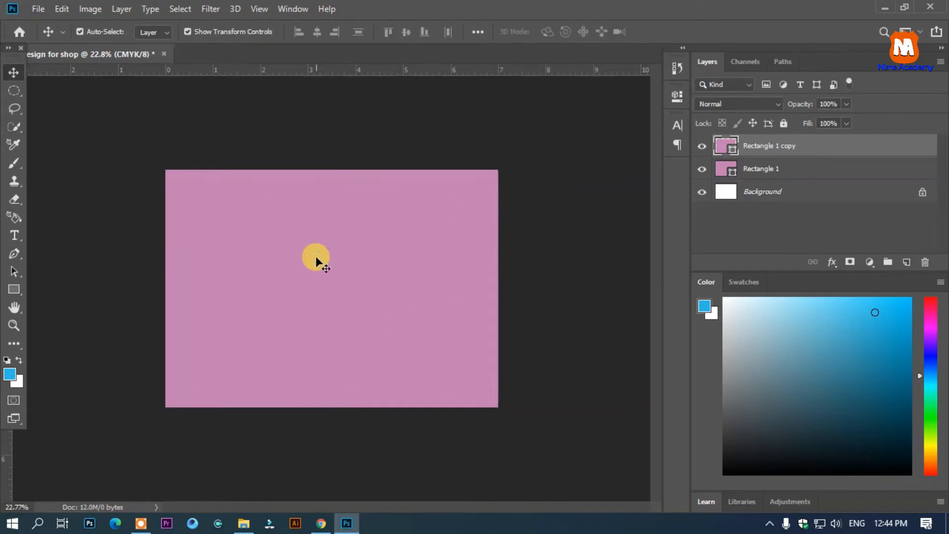
Recolour the inner rectangle copy to magenta #ff00d0
{"action": "double_click", "coordinate": [725, 146]}
{"action": "left_click", "coordinate": [640, 249]}
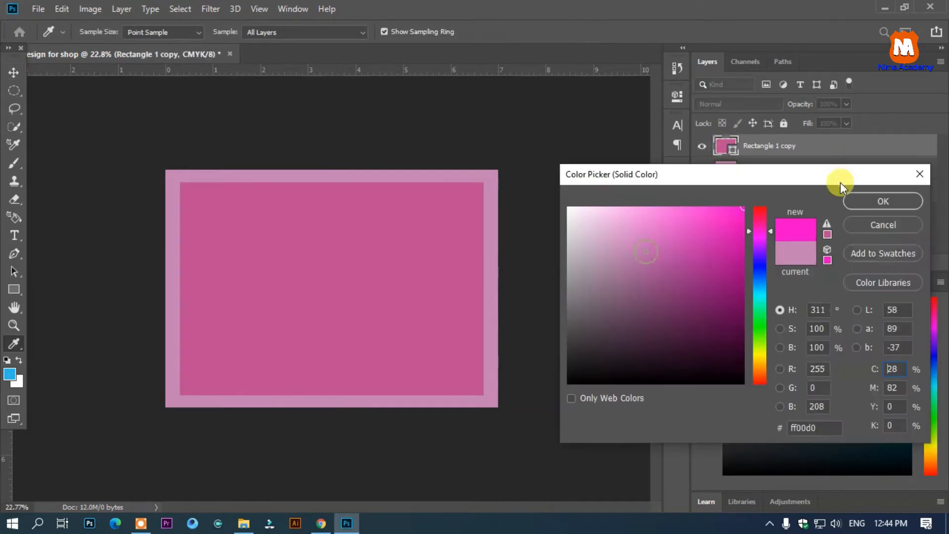
{"action": "left_click", "coordinate": [911, 201]}
Add a 5 px black (#000000) outside stroke to the inner rectangle and hide its interior fill so only the outline remains
{"action": "left_click", "coordinate": [832, 262]}
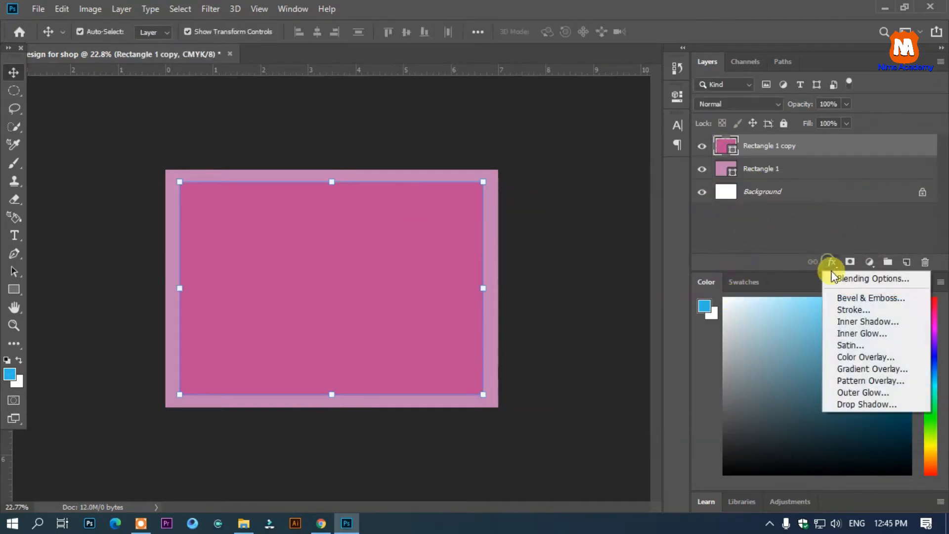
{"action": "left_click", "coordinate": [852, 310]}
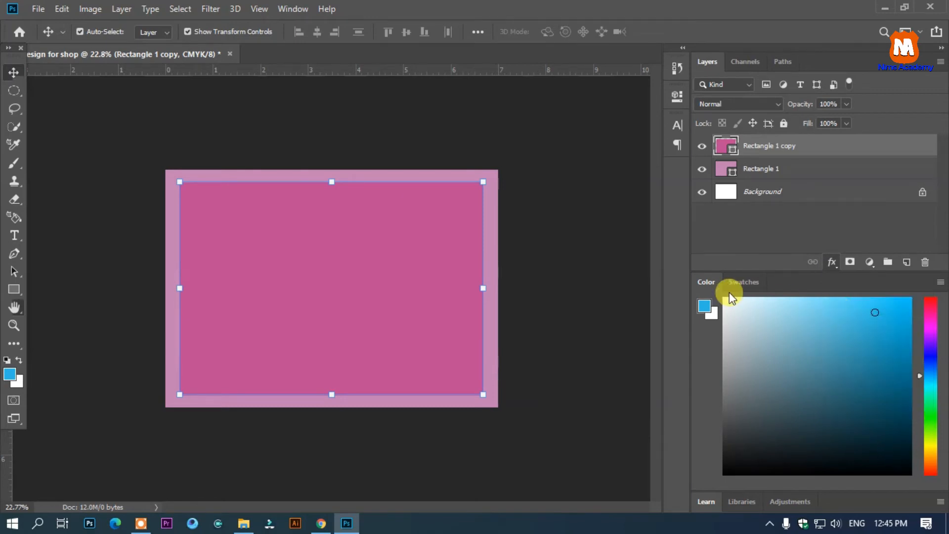
{"action": "left_click", "coordinate": [623, 267]}
{"action": "double_click", "coordinate": [801, 424]}
{"action": "type", "text": "000000"}
{"action": "left_click", "coordinate": [881, 200]}
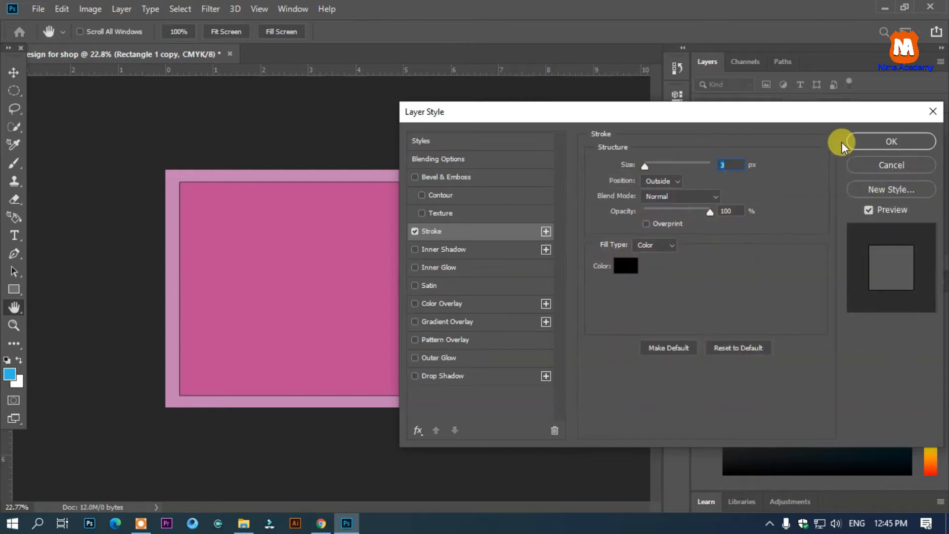
{"action": "key", "text": "BackSpace"}
{"action": "type", "text": "5"}
{"action": "key", "text": "Return"}
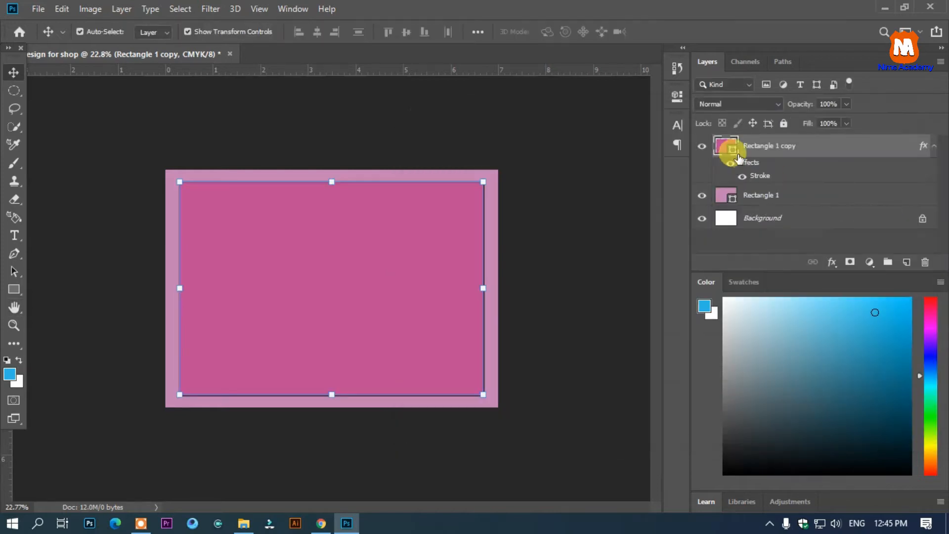
{"action": "left_click", "coordinate": [504, 101]}
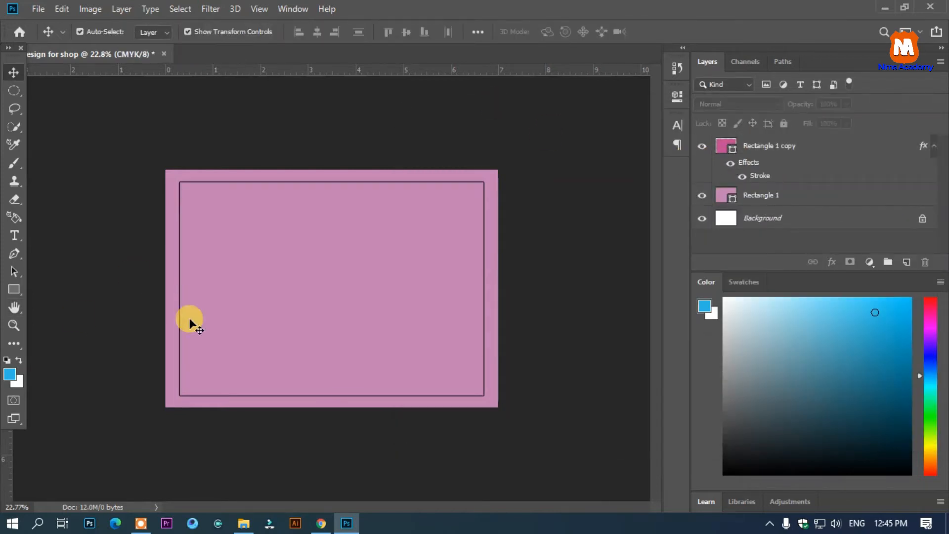
Add the heading "R.K. INFOTECH" at 48 pt in Alegreya Sans Bold, centred near the top inside the border
{"action": "scroll", "coordinate": [291, 289], "scroll_direction": "up", "scroll_amount": 2}
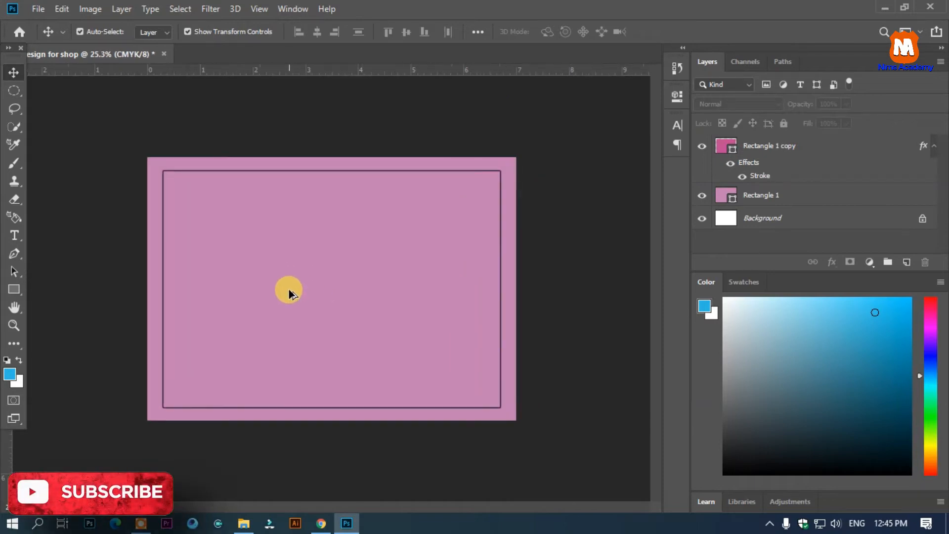
{"action": "left_click", "coordinate": [14, 235]}
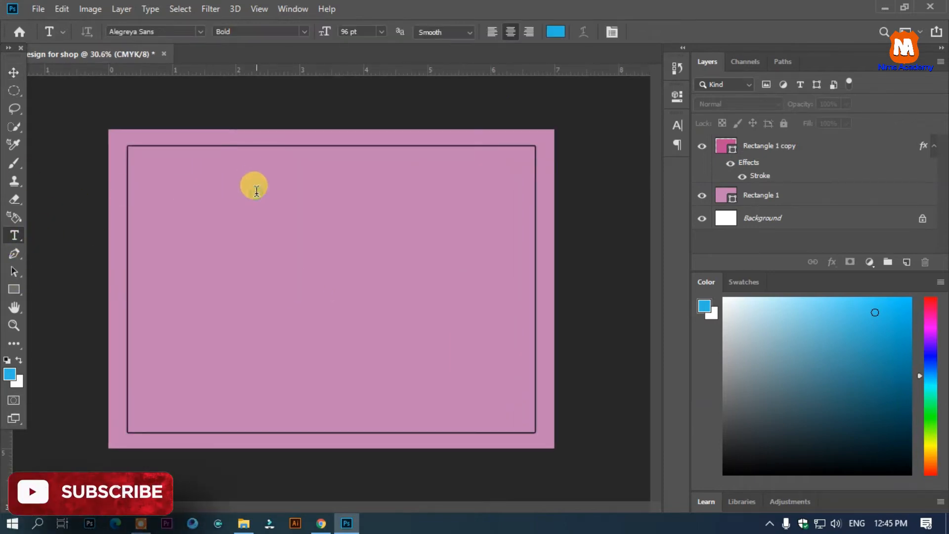
{"action": "left_click", "coordinate": [255, 190]}
{"action": "left_click_drag", "start_coordinate": [324, 32], "coordinate": [287, 42]}
{"action": "left_click_drag", "start_coordinate": [267, 224], "coordinate": [346, 227]}
{"action": "type", "text": "R"}
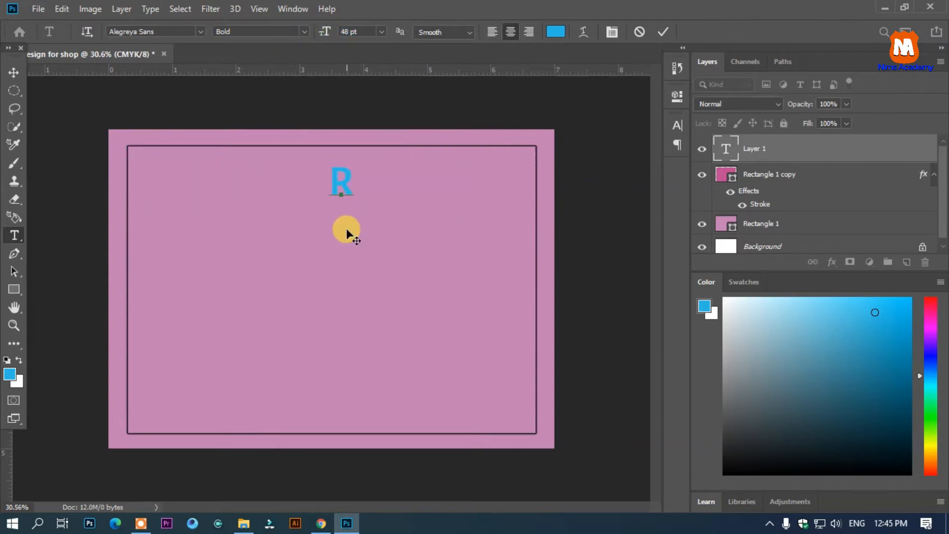
{"action": "type", "text": ".K."}
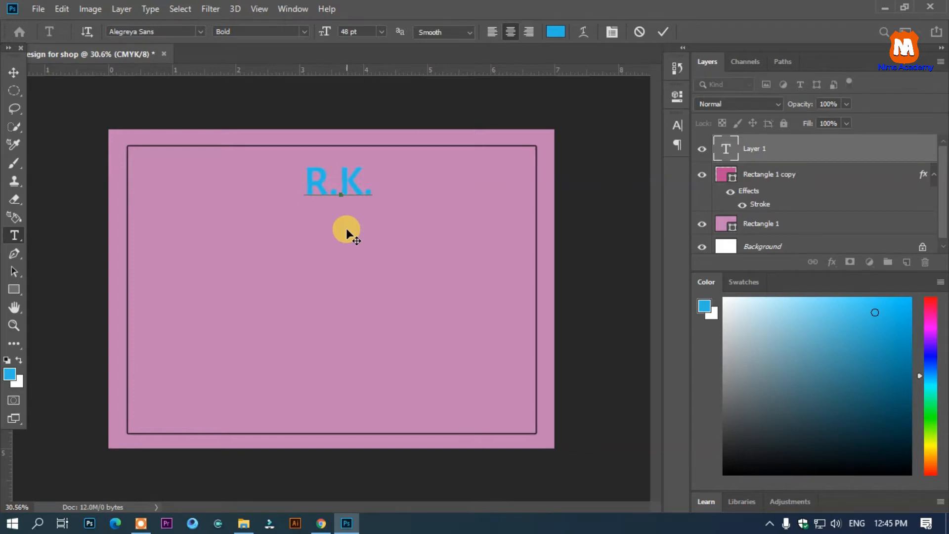
{"action": "type", "text": " INFOTECH"}
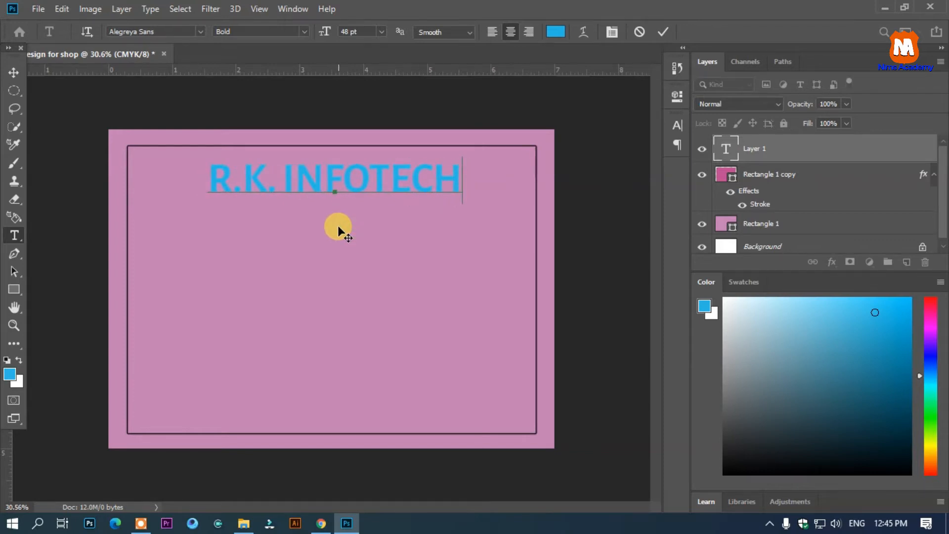
Change the colour of the whole "R.K. INFOTECH" heading to black #000000
{"action": "key", "text": "ctrl+a"}
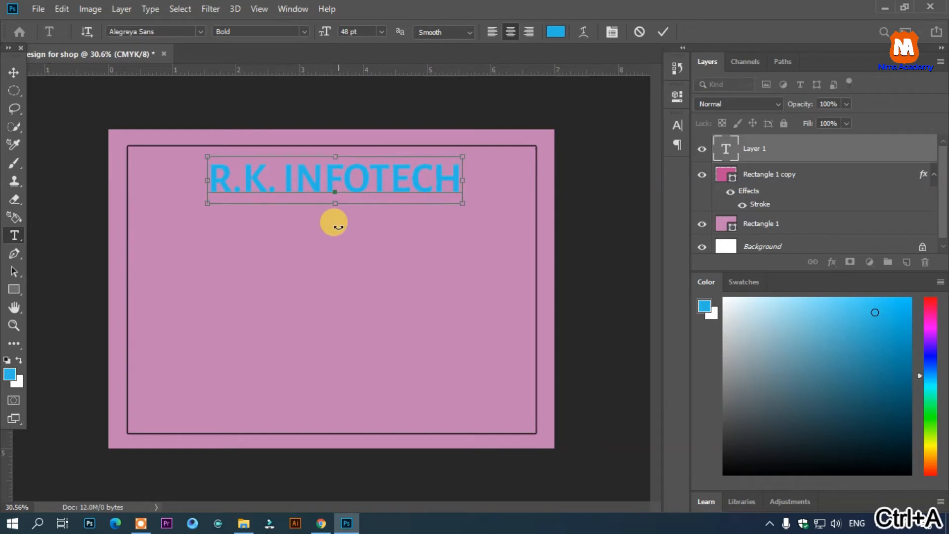
{"action": "left_click", "coordinate": [558, 37]}
{"action": "left_click_drag", "start_coordinate": [631, 265], "coordinate": [515, 448]}
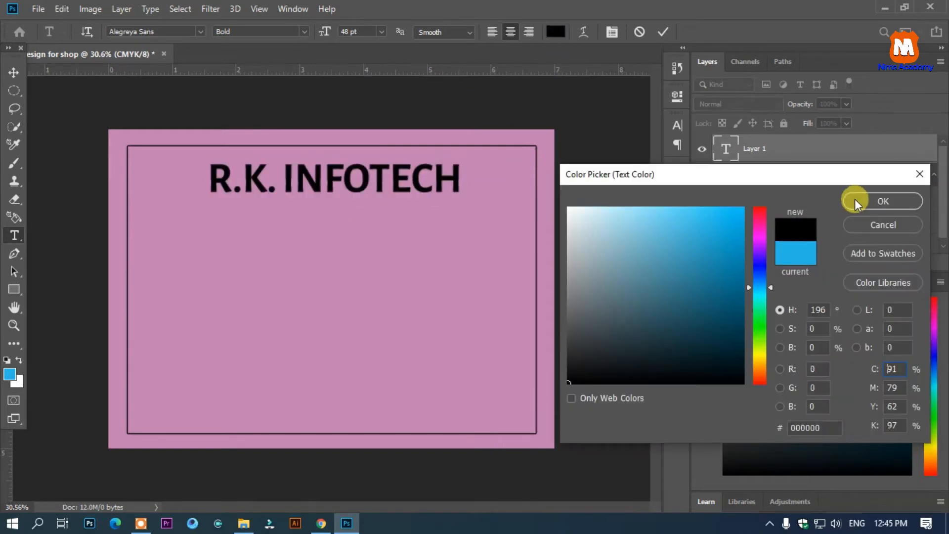
{"action": "left_click", "coordinate": [883, 201]}
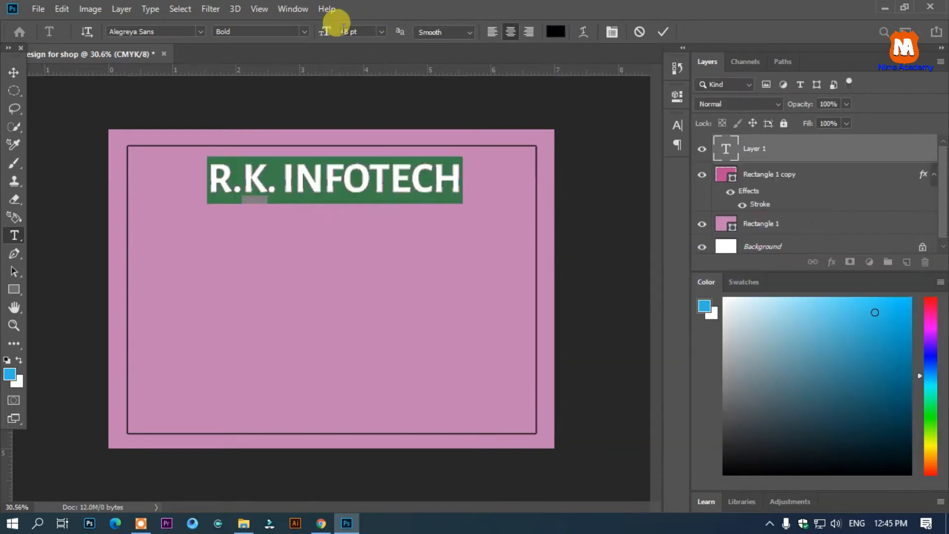
Try the heading at 45 pt and 36 pt, and return its font size to 48 pt
{"action": "left_click_drag", "start_coordinate": [327, 30], "coordinate": [320, 30]}
{"action": "left_click", "coordinate": [384, 31]}
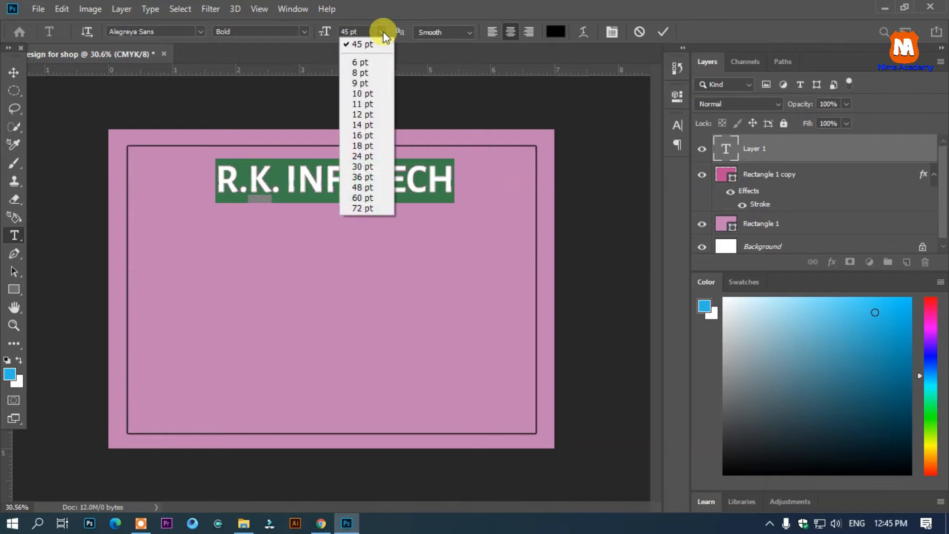
{"action": "left_click", "coordinate": [361, 177]}
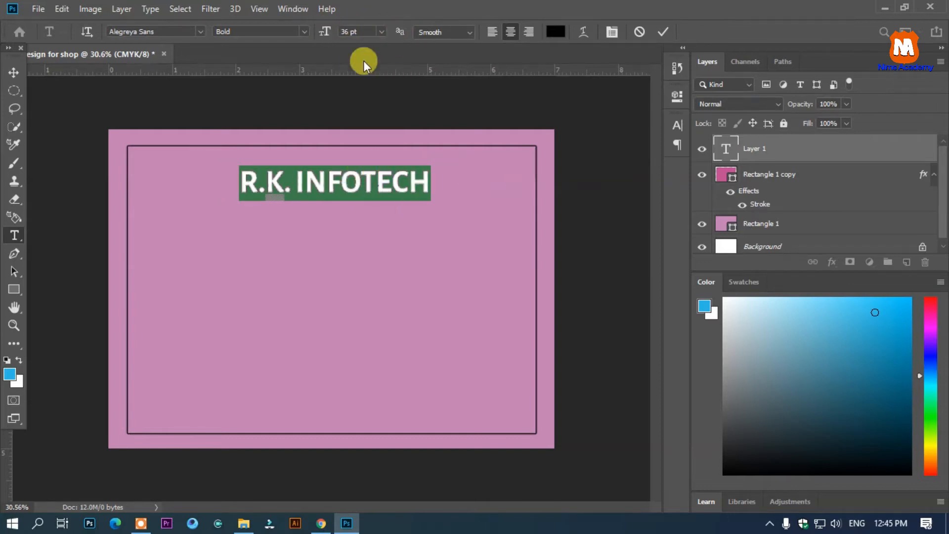
{"action": "left_click", "coordinate": [383, 32]}
{"action": "left_click", "coordinate": [362, 187]}
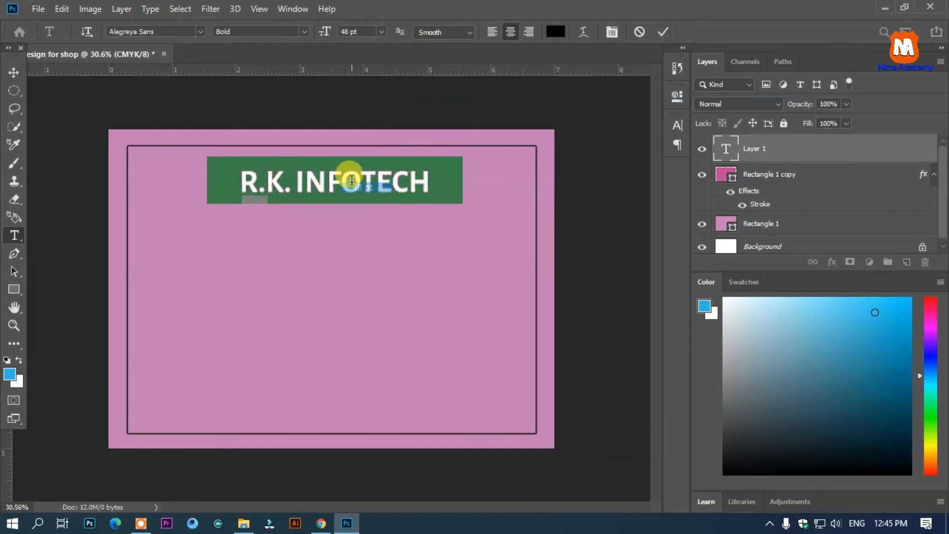
Move the "R.K. INFOTECH" heading up close to the border's upper edge and centre it horizontally on the outlined rectangle
{"action": "left_click", "coordinate": [14, 72]}
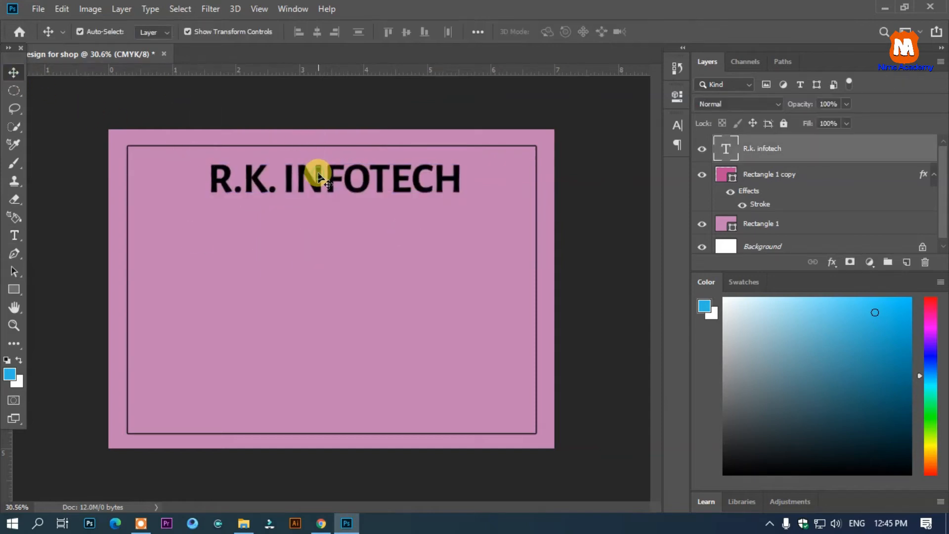
{"action": "mouse_move", "coordinate": [319, 174]}
{"action": "left_mouse_down"}
{"action": "mouse_move", "coordinate": [322, 167]}
{"action": "mouse_move", "coordinate": [307, 166]}
{"action": "left_mouse_up"}
{"action": "left_click", "coordinate": [330, 241]}
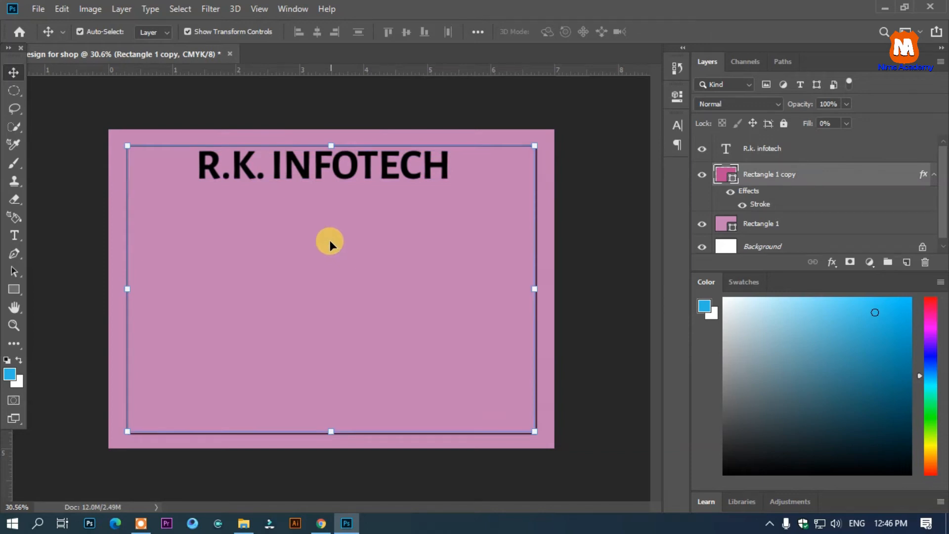
{"action": "left_click", "coordinate": [331, 172]}
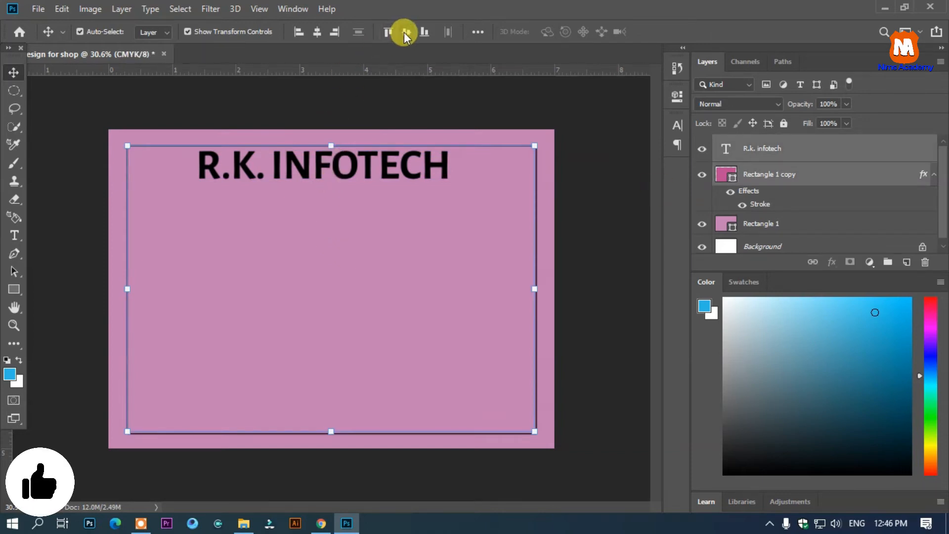
{"action": "left_click", "coordinate": [317, 32]}
{"action": "left_click", "coordinate": [365, 115]}
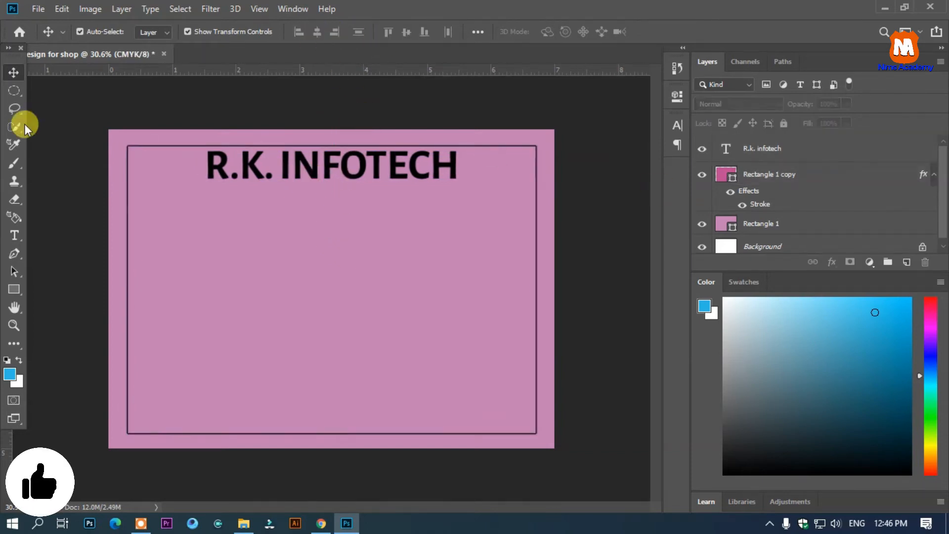
Draw a thin black rectangle about 1741 px wide and 7 px high as an underline and centre it just beneath the heading
{"action": "left_click", "coordinate": [15, 287]}
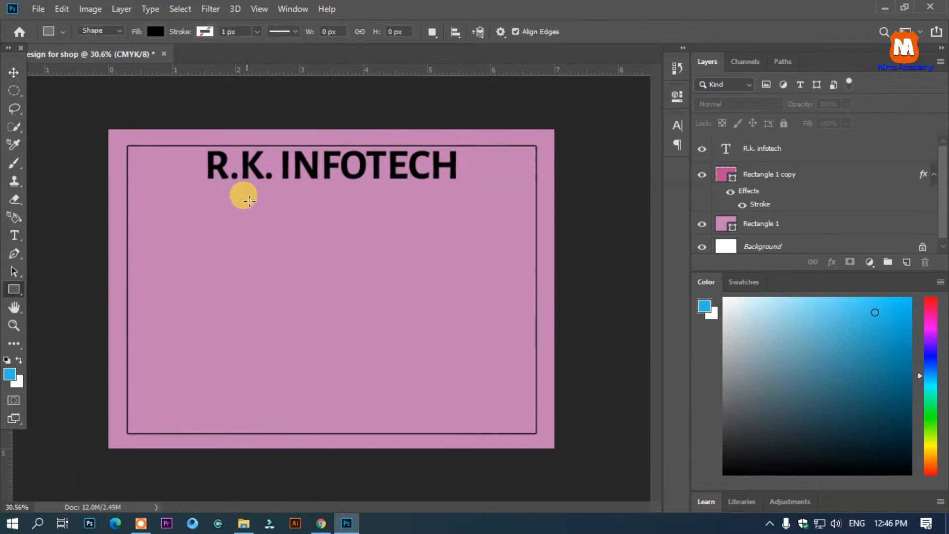
{"action": "left_click_drag", "start_coordinate": [197, 179], "coordinate": [387, 182]}
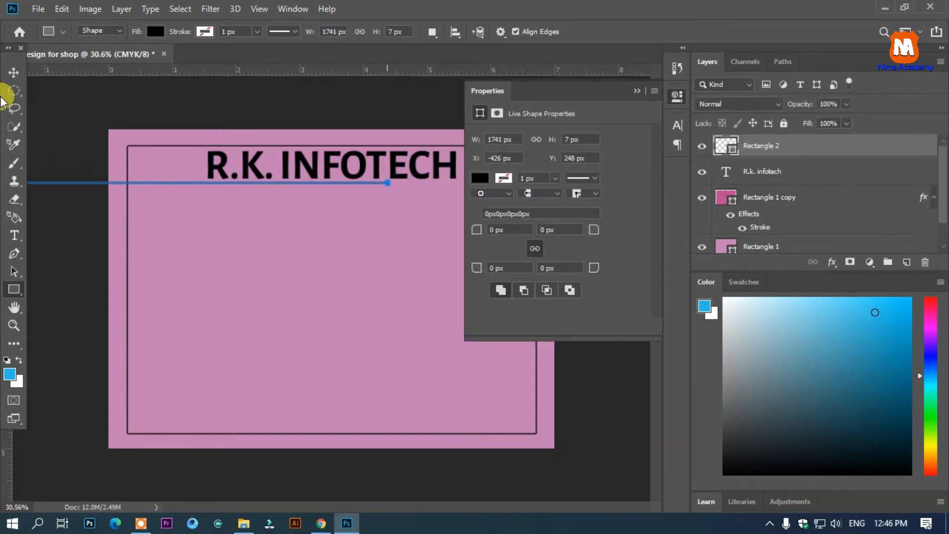
{"action": "key", "text": "v"}
{"action": "left_click", "coordinate": [637, 98]}
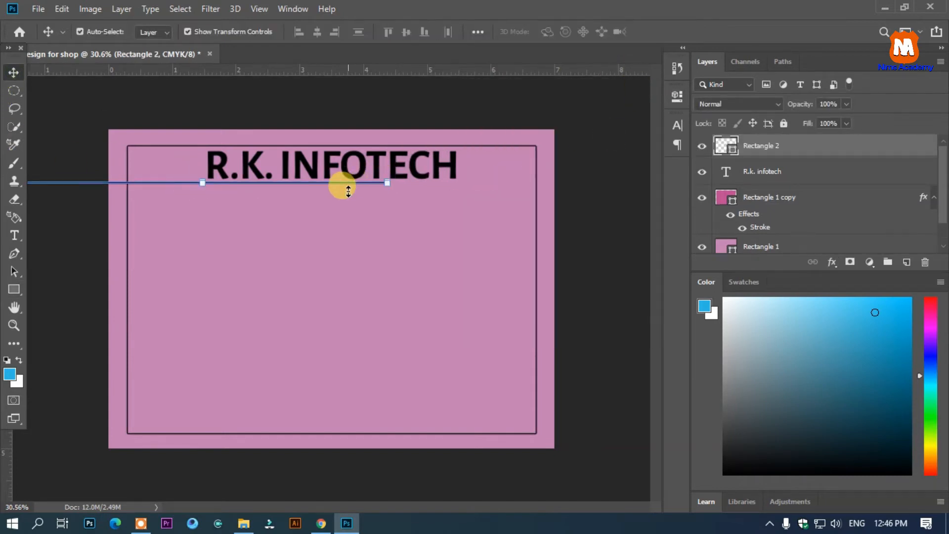
{"action": "scroll", "coordinate": [332, 180], "scroll_direction": "up", "scroll_amount": 4}
{"action": "left_click_drag", "start_coordinate": [235, 121], "coordinate": [444, 129]}
{"action": "scroll", "coordinate": [430, 121], "scroll_direction": "down", "scroll_amount": 4}
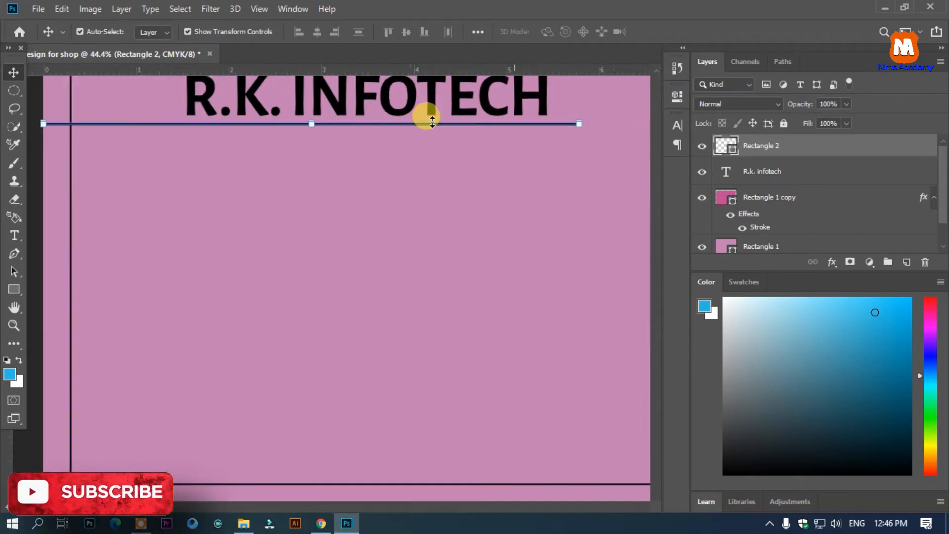
{"action": "left_click_drag", "start_coordinate": [211, 152], "coordinate": [259, 154]}
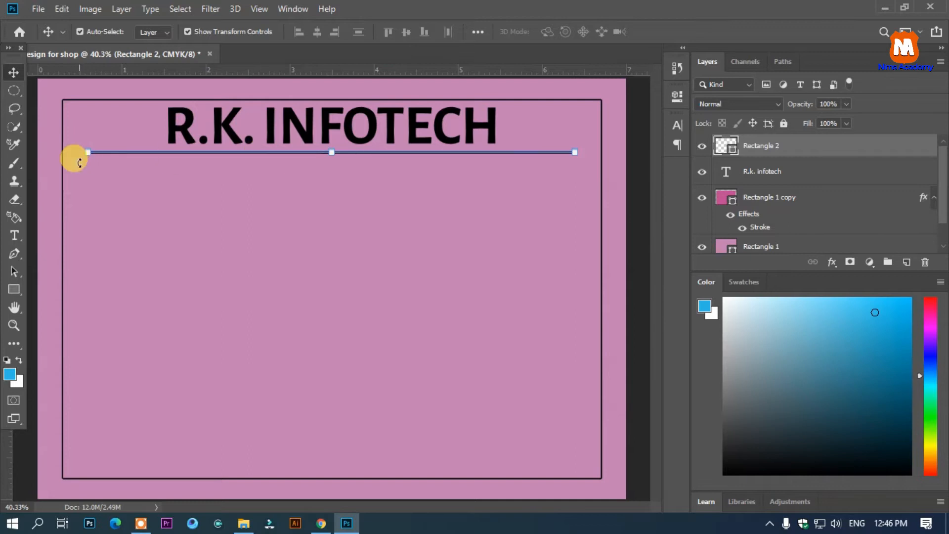
Shorten the underline from both ends to about 67.6% width so that it spans exactly the "R.K. INFOTECH" heading
{"action": "scroll", "coordinate": [90, 152], "scroll_direction": "up", "scroll_amount": 10}
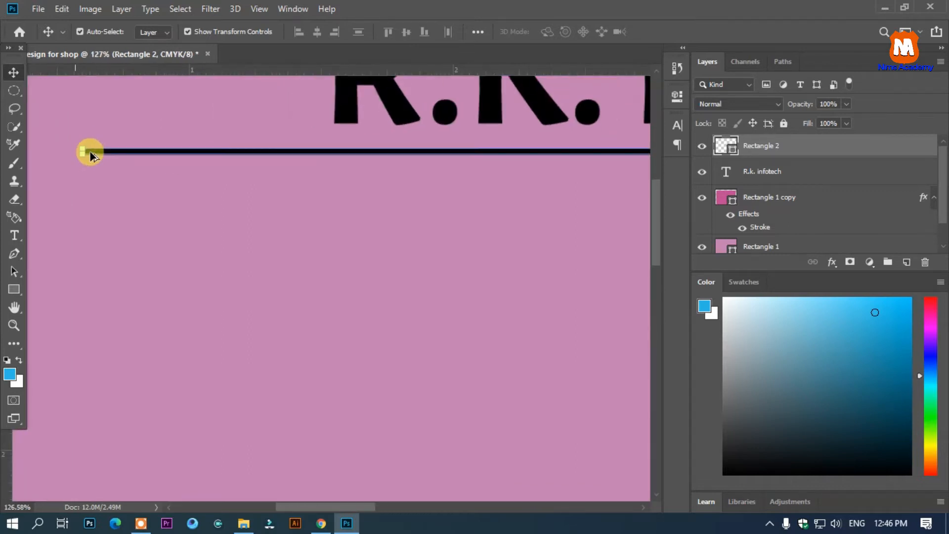
{"action": "left_click_drag", "start_coordinate": [79, 151], "coordinate": [438, 171]}
{"action": "left_click_drag", "start_coordinate": [502, 188], "coordinate": [208, 263]}
{"action": "left_click_drag", "start_coordinate": [500, 242], "coordinate": [237, 297]}
{"action": "left_click_drag", "start_coordinate": [612, 246], "coordinate": [249, 240]}
{"action": "scroll", "coordinate": [246, 239], "scroll_direction": "down", "scroll_amount": 10}
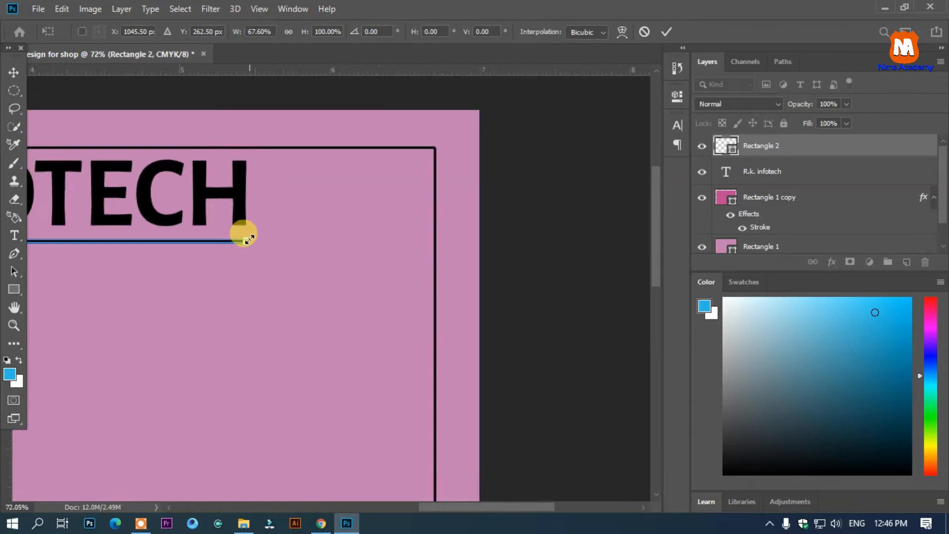
{"action": "key", "text": "Return"}
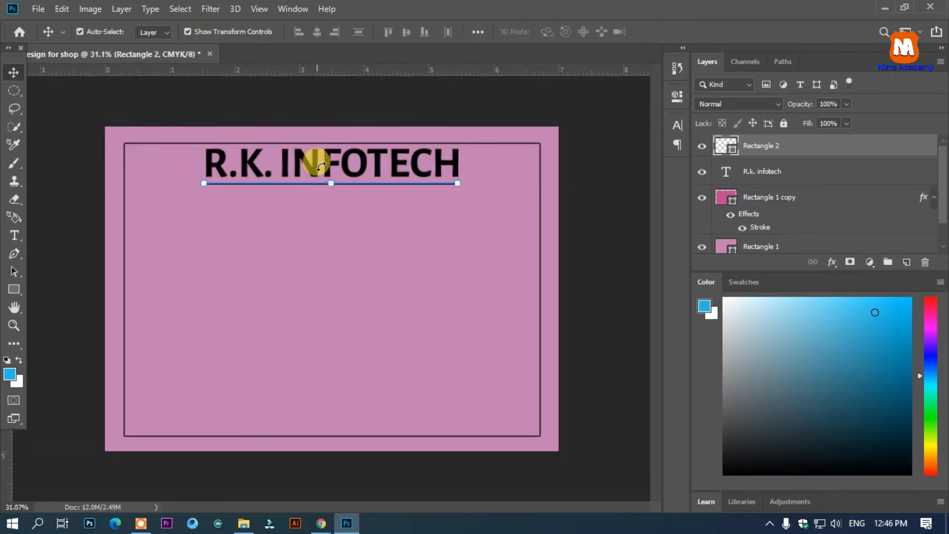
{"action": "left_click", "coordinate": [393, 108]}
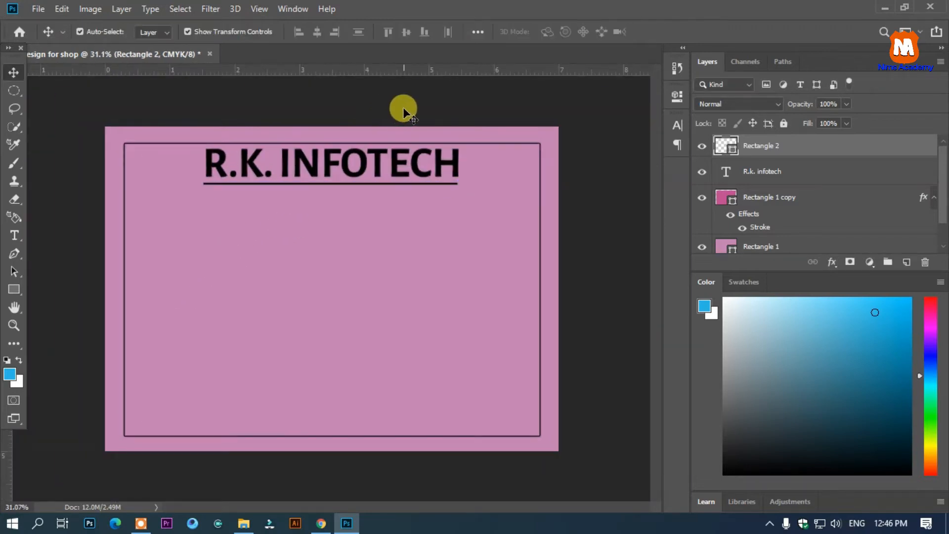
Add the text "CONTACT NUMBER" at 9 pt and place it to the right of the heading, inside the border
{"action": "left_click", "coordinate": [14, 235]}
{"action": "left_click", "coordinate": [314, 265]}
{"action": "type", "text": "CONT"}
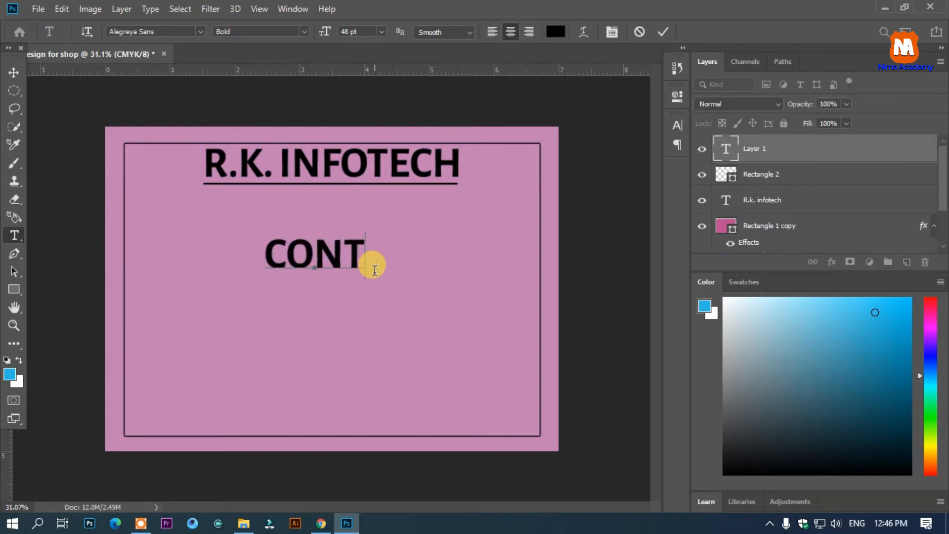
{"action": "type", "text": "ACT NUMBER"}
{"action": "key", "text": "ctrl+a"}
{"action": "left_click_drag", "start_coordinate": [323, 33], "coordinate": [293, 55]}
{"action": "left_click_drag", "start_coordinate": [323, 318], "coordinate": [510, 208]}
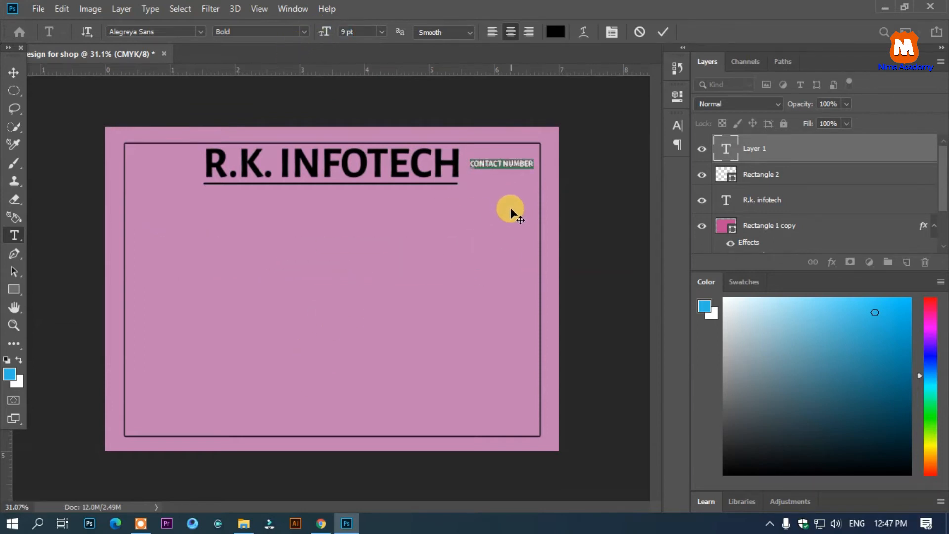
{"action": "left_click", "coordinate": [14, 72]}
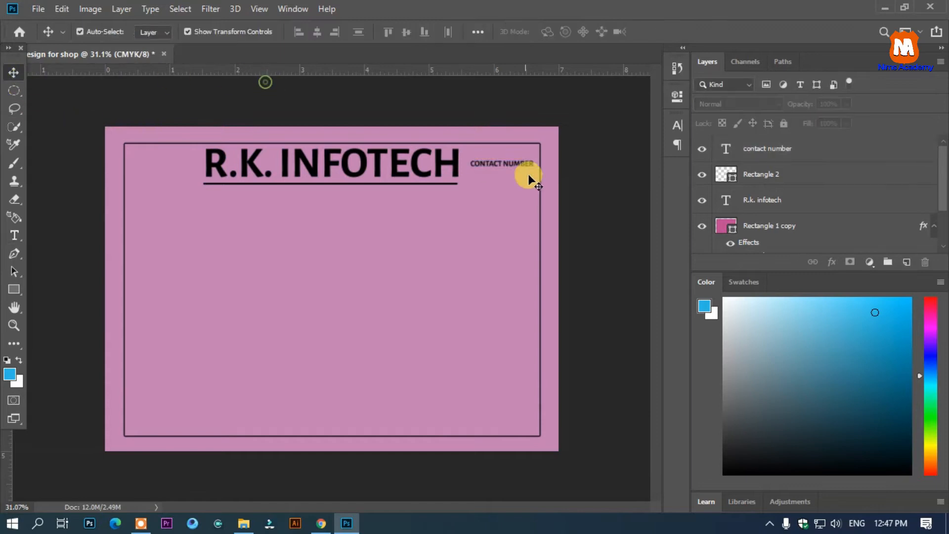
{"action": "left_click_drag", "start_coordinate": [503, 164], "coordinate": [504, 158]}
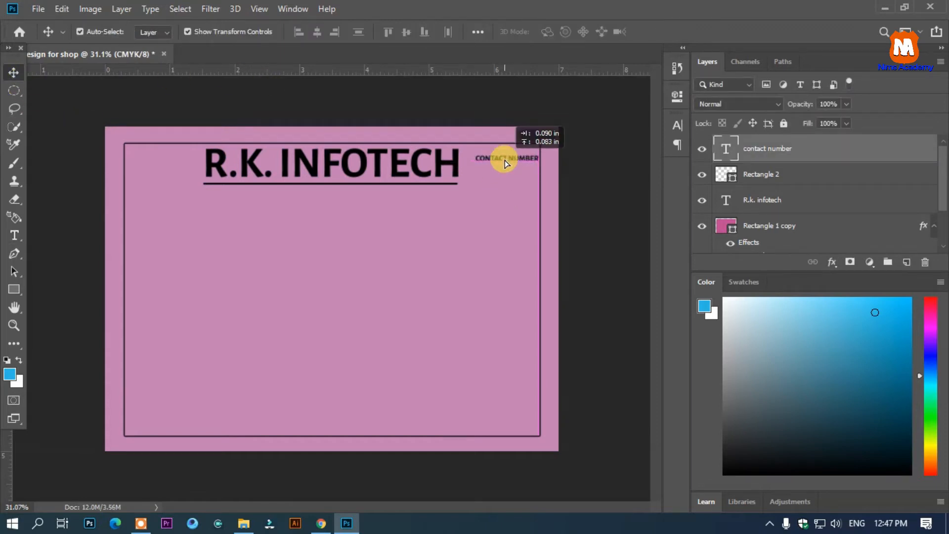
Break "CONTACT NUMBER" into two lines and reposition it to the right of the heading
{"action": "key", "text": "t"}
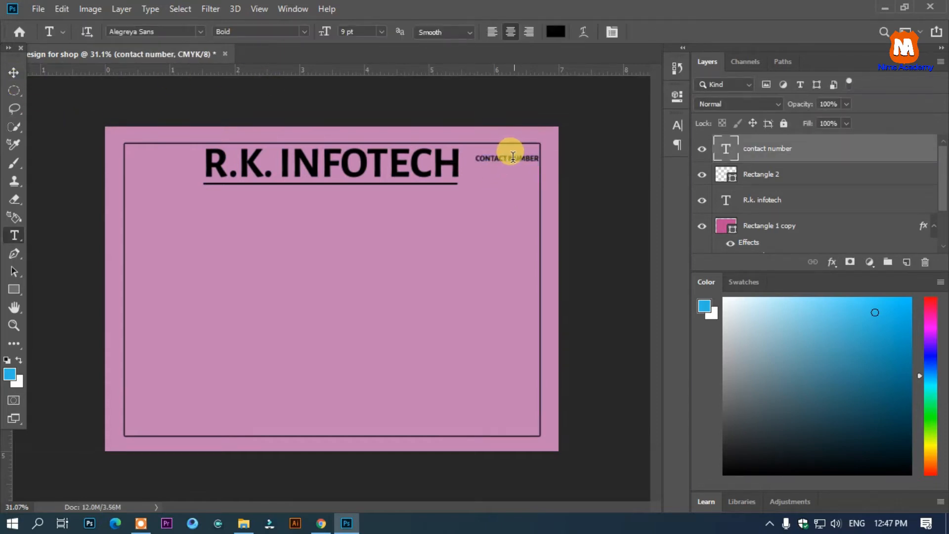
{"action": "left_click", "coordinate": [509, 158]}
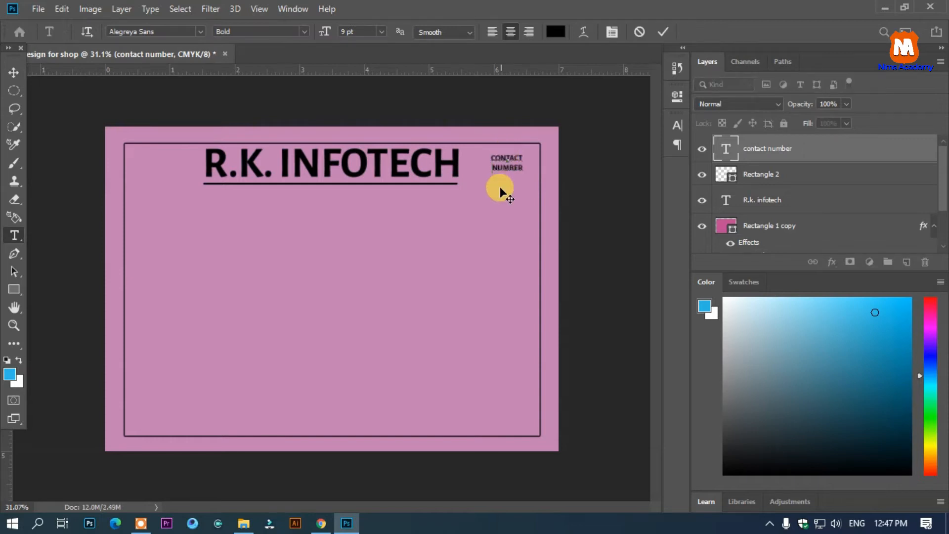
{"action": "left_click", "coordinate": [15, 73]}
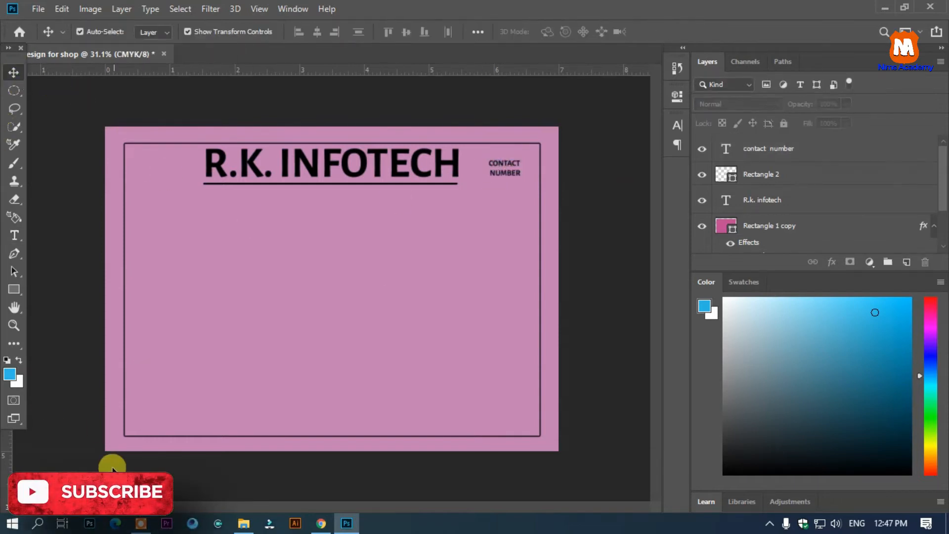
Add the 9 pt text "CH NO:-" to the left of the heading, inside the border
{"action": "left_click", "coordinate": [15, 238]}
{"action": "left_click", "coordinate": [121, 166]}
{"action": "type", "text": "CH"}
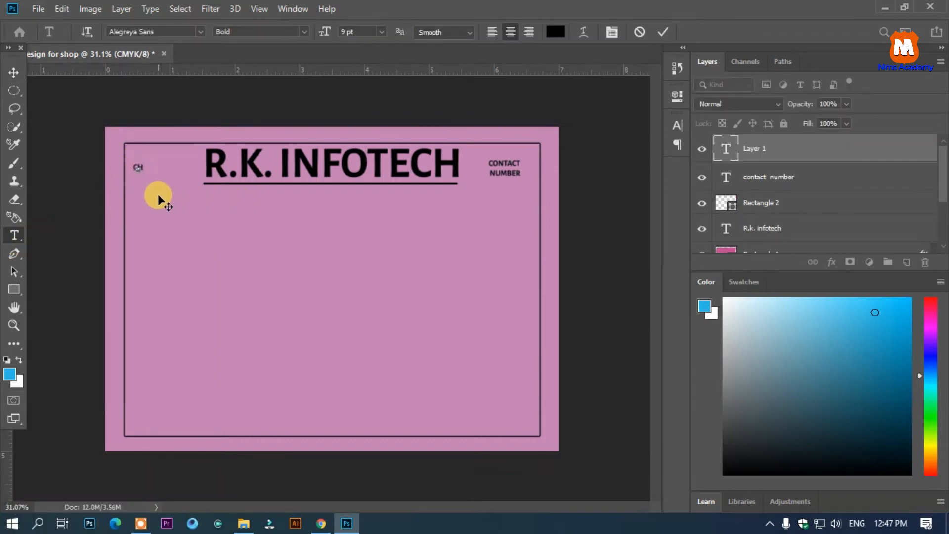
{"action": "type", "text": ".NO"}
{"action": "type", "text": ":-"}
{"action": "left_click_drag", "start_coordinate": [149, 200], "coordinate": [152, 200]}
{"action": "left_click", "coordinate": [13, 72]}
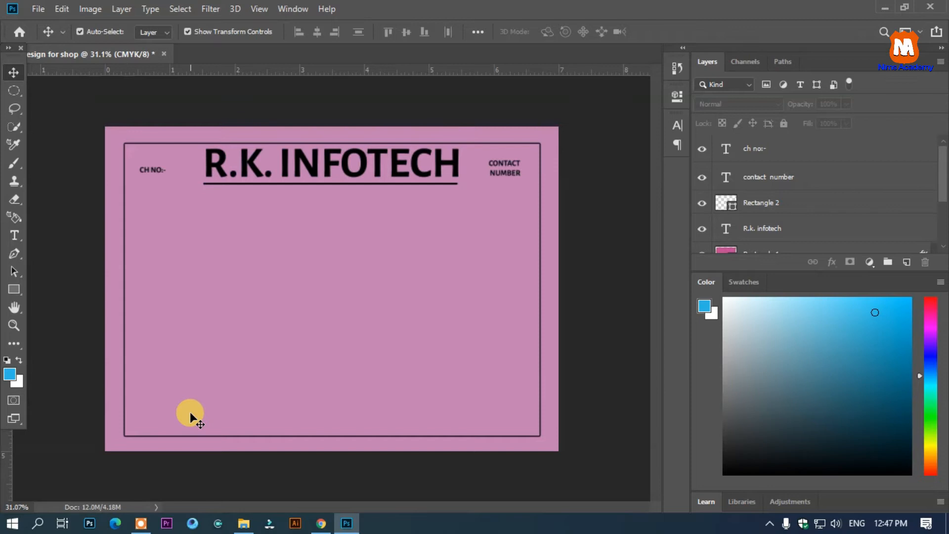
Duplicate the "CH NO:-" text beneath the heading's underline and replace the copy's wording with the shop's address
{"action": "left_click", "coordinate": [14, 234]}
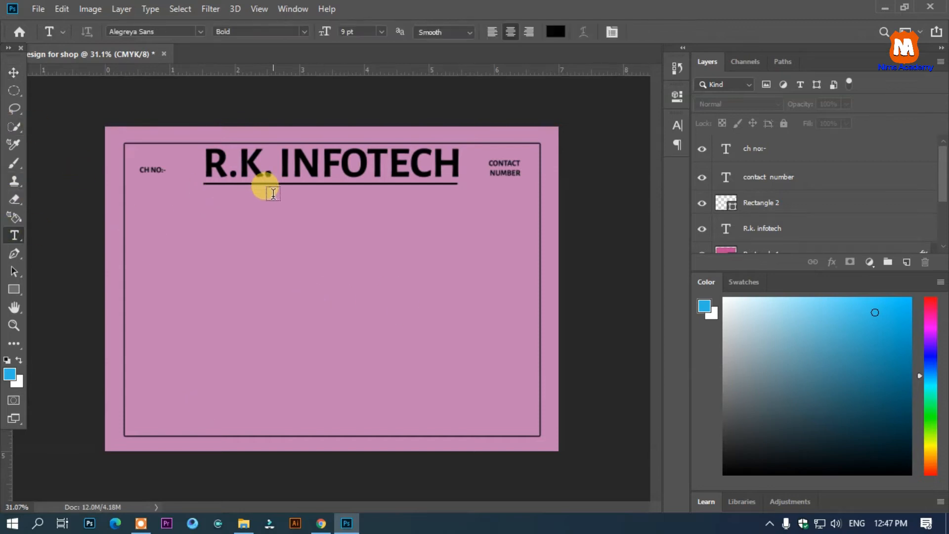
{"action": "left_click", "coordinate": [13, 72]}
{"action": "left_click", "coordinate": [151, 168]}
{"action": "left_click", "coordinate": [151, 168]}
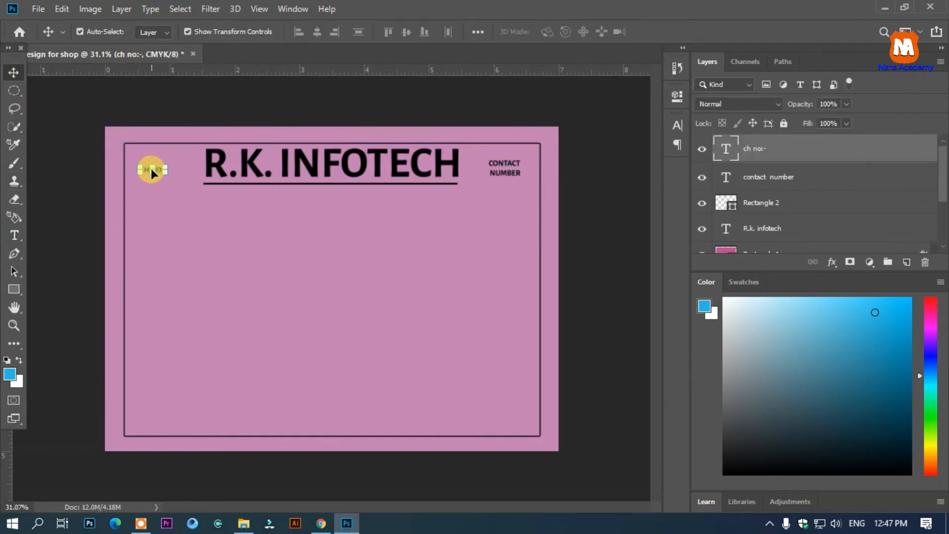
{"action": "scroll", "coordinate": [150, 169], "scroll_direction": "up", "scroll_amount": 4}
{"action": "left_click_drag", "start_coordinate": [119, 144], "coordinate": [352, 181]}
{"action": "key", "text": "t"}
{"action": "left_click", "coordinate": [352, 180]}
{"action": "key", "text": "ctrl+a"}
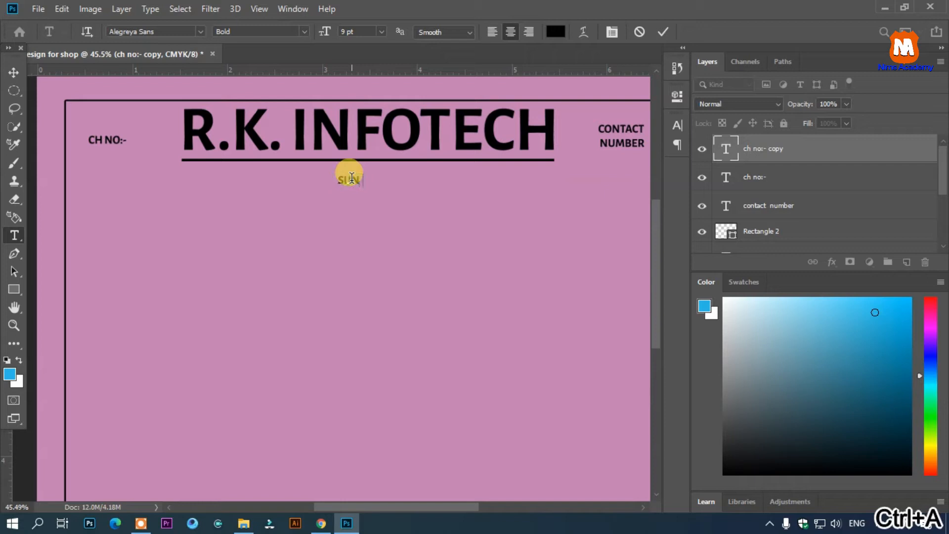
{"action": "type", "text": "SUNDAR HARAINCHA"}
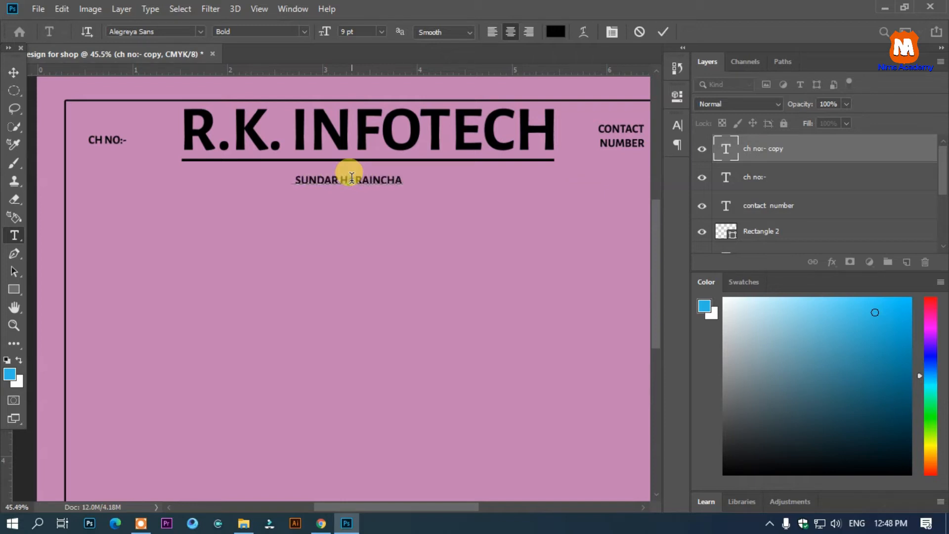
{"action": "type", "text": "-9,MORAN"}
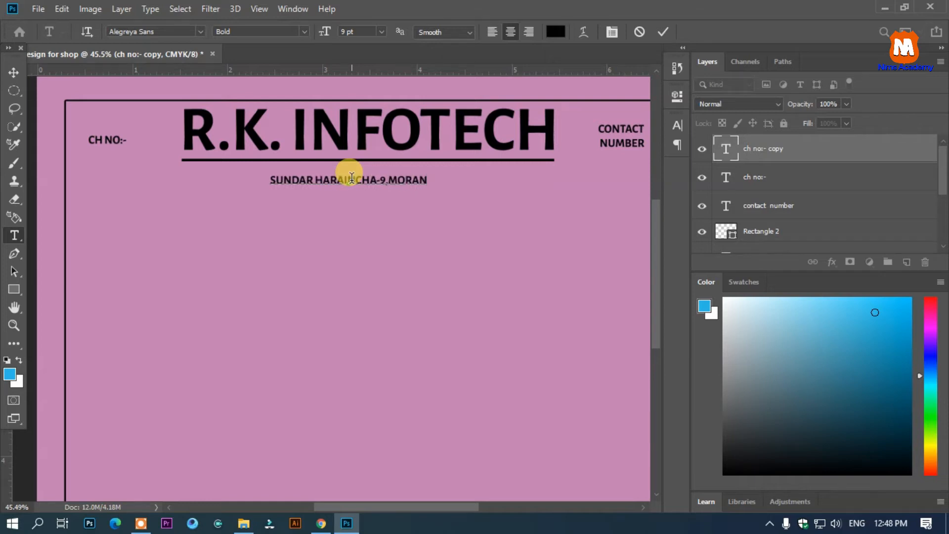
{"action": "type", "text": "G"}
Turn off All Caps for the address line and centre it beneath the heading's underline
{"action": "key", "text": "ctrl+a"}
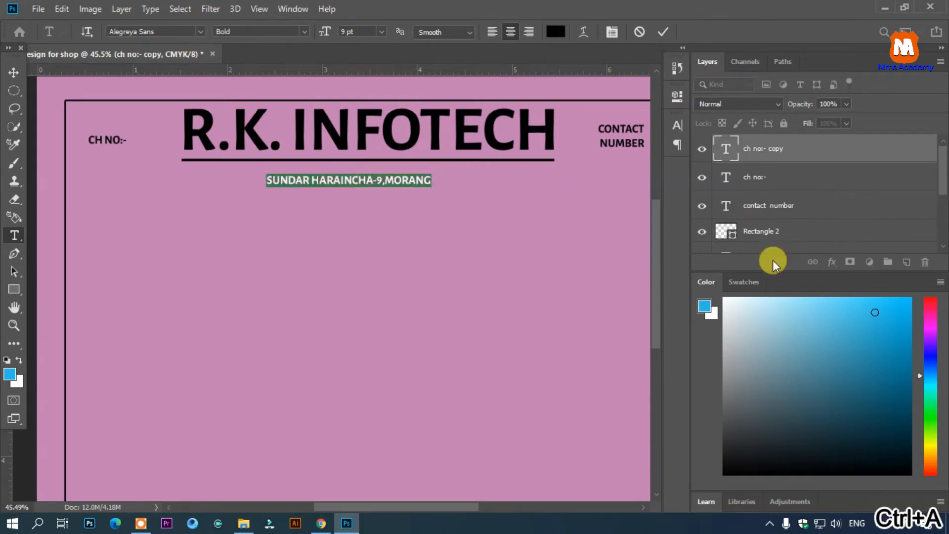
{"action": "key", "text": "ctrl+t"}
{"action": "left_click", "coordinate": [561, 221]}
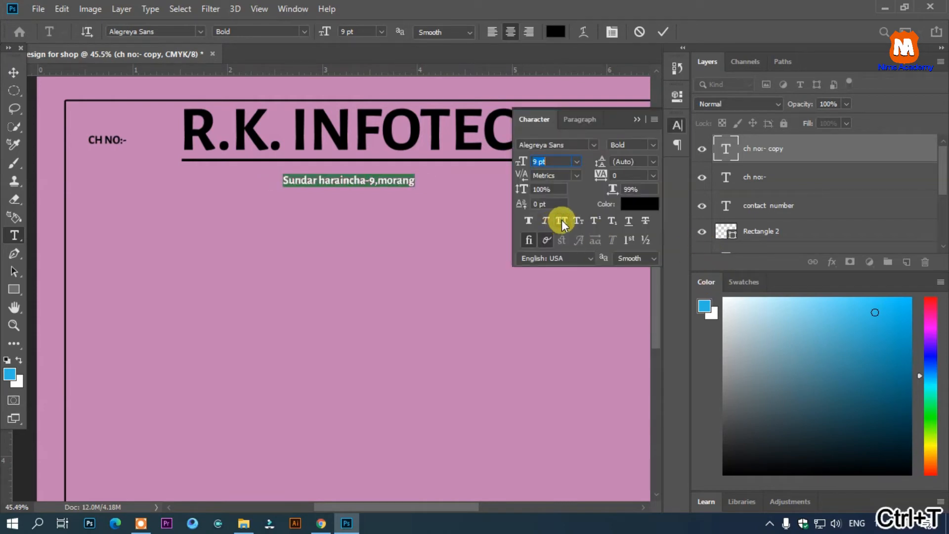
{"action": "left_click", "coordinate": [14, 72]}
{"action": "key", "text": "ctrl+0"}
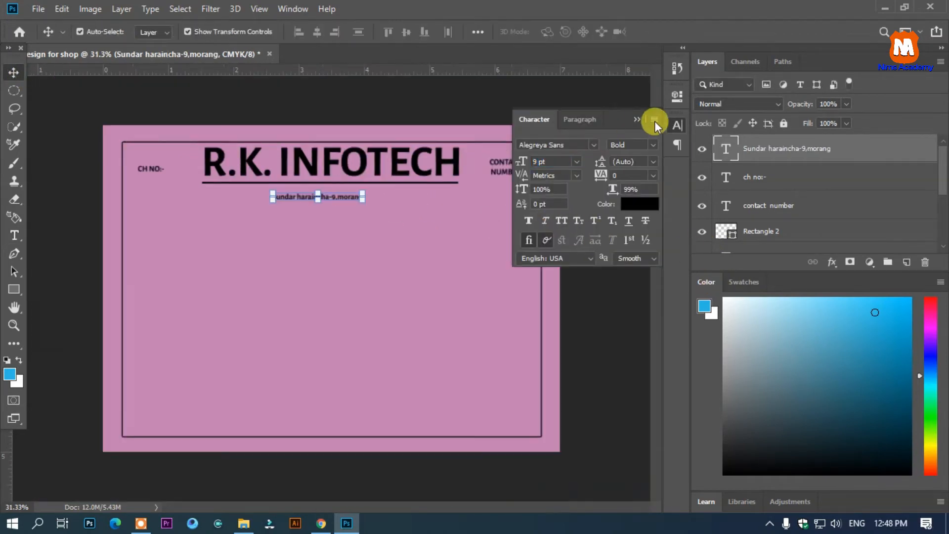
{"action": "left_click", "coordinate": [652, 121]}
{"action": "left_click_drag", "start_coordinate": [353, 201], "coordinate": [357, 198]}
{"action": "scroll", "coordinate": [318, 218], "scroll_direction": "up", "scroll_amount": 2}
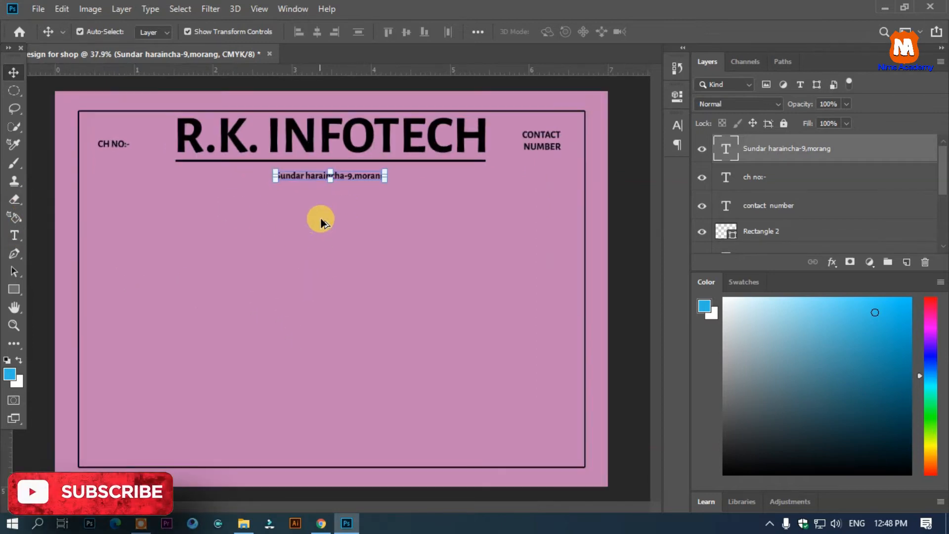
Duplicate the address line just beneath itself and replace the copy's wording with "Customer Service"
{"action": "left_click_drag", "start_coordinate": [314, 176], "coordinate": [315, 192], "text": "alt"}
{"action": "double_click", "coordinate": [315, 192]}
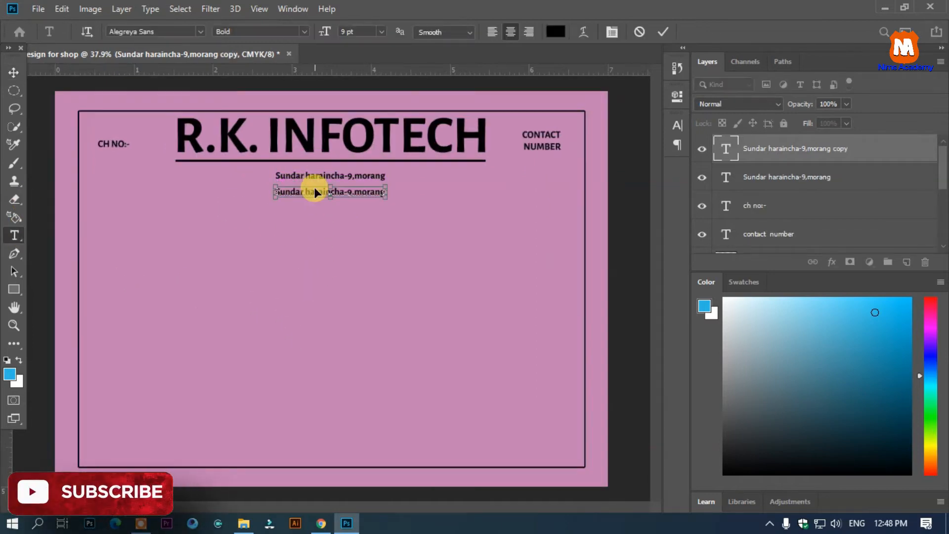
{"action": "key", "text": "ctrl+a"}
{"action": "type", "text": "Customer"}
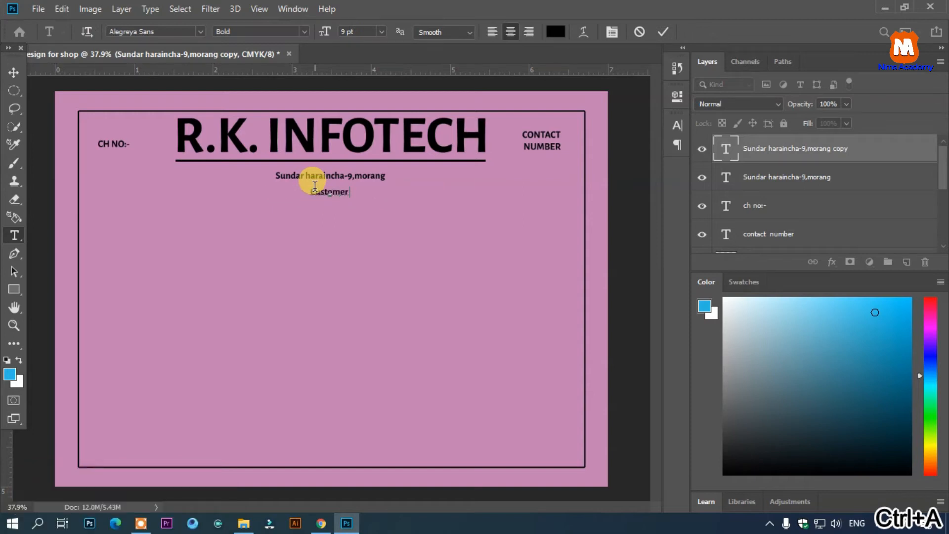
{"action": "type", "text": " Ser"}
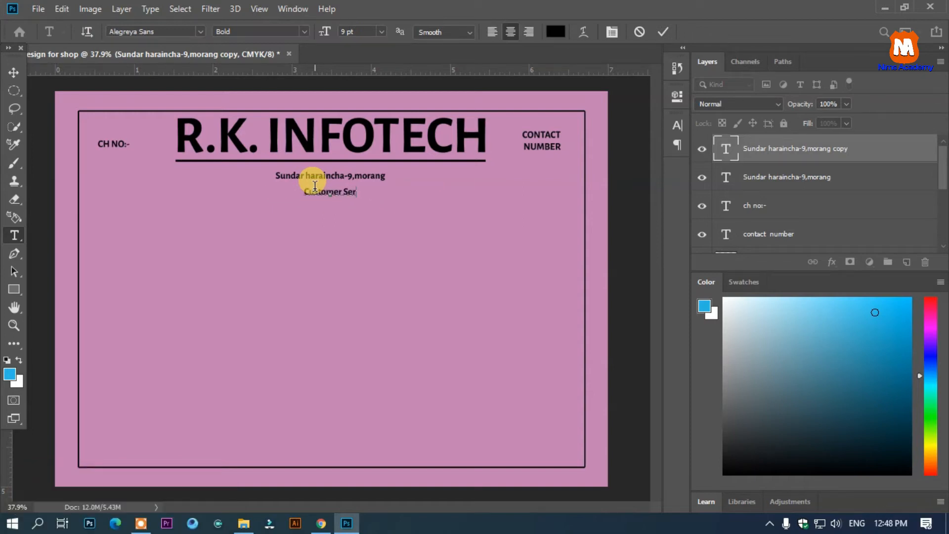
{"action": "type", "text": "vice"}
Set the "Customer Service" text to 18 pt and move it slightly down, clear of the address line
{"action": "key", "text": "ctrl+a"}
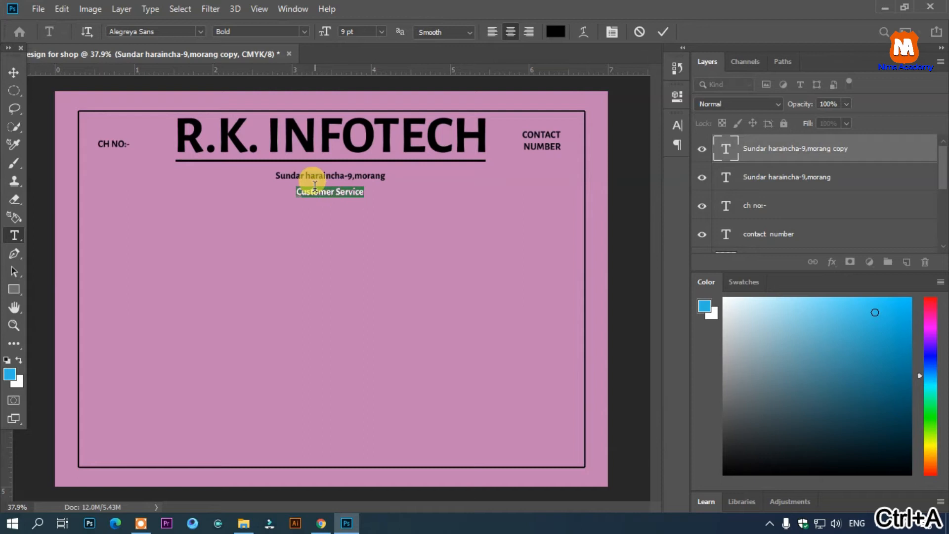
{"action": "left_click", "coordinate": [378, 30]}
{"action": "left_click", "coordinate": [369, 141]}
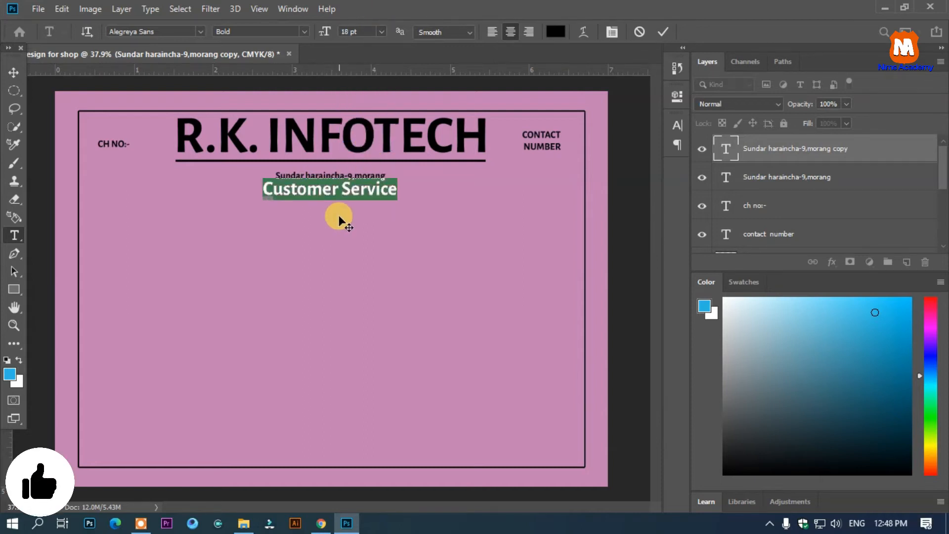
{"action": "left_click_drag", "start_coordinate": [337, 207], "coordinate": [337, 211]}
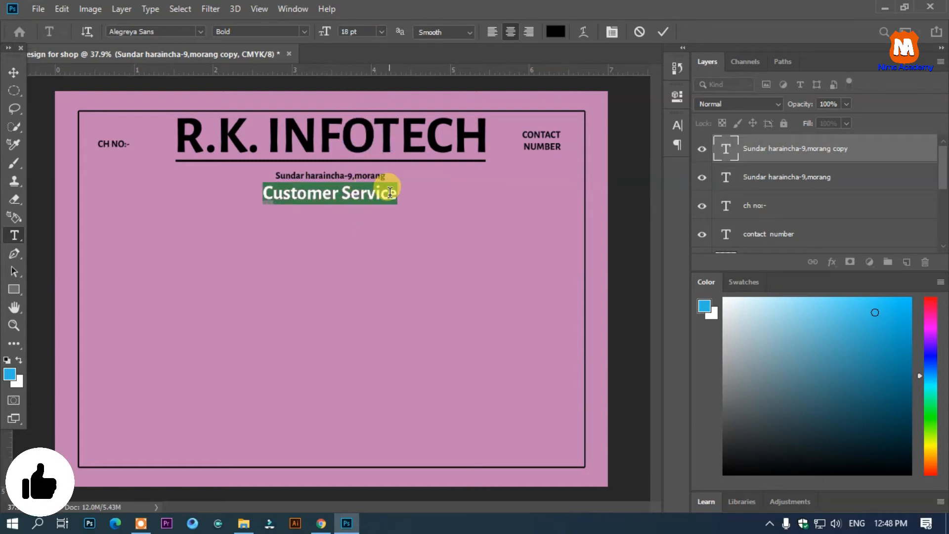
Change the wording to "Customer/Service Challan" and lower the text slightly beneath the address line
{"action": "left_click", "coordinate": [341, 196]}
{"action": "type", "text": "/"}
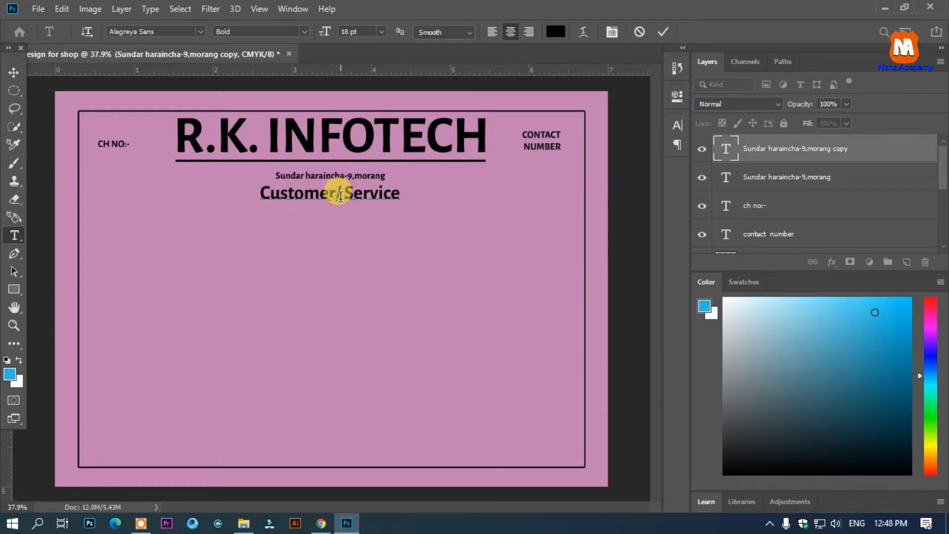
{"action": "key", "text": "Delete"}
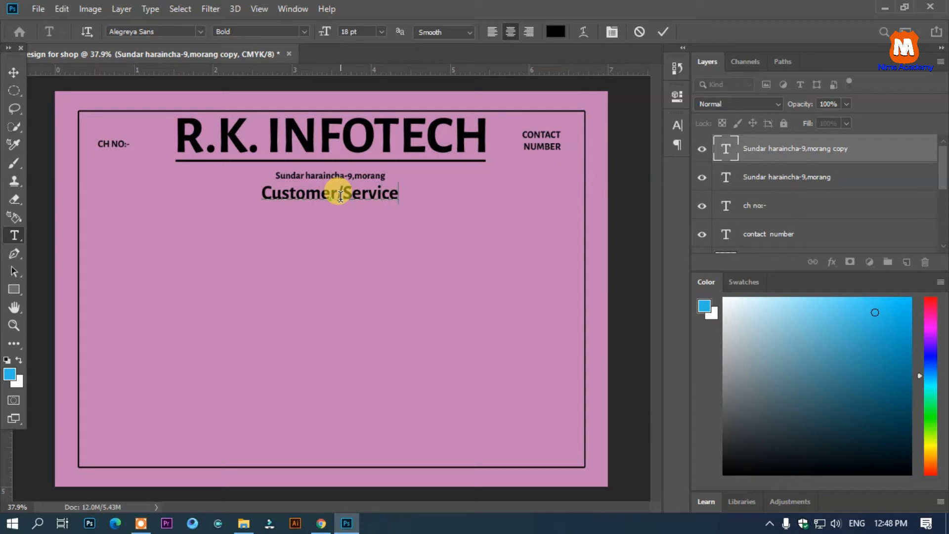
{"action": "key", "text": "End"}
{"action": "type", "text": "Cgha"}
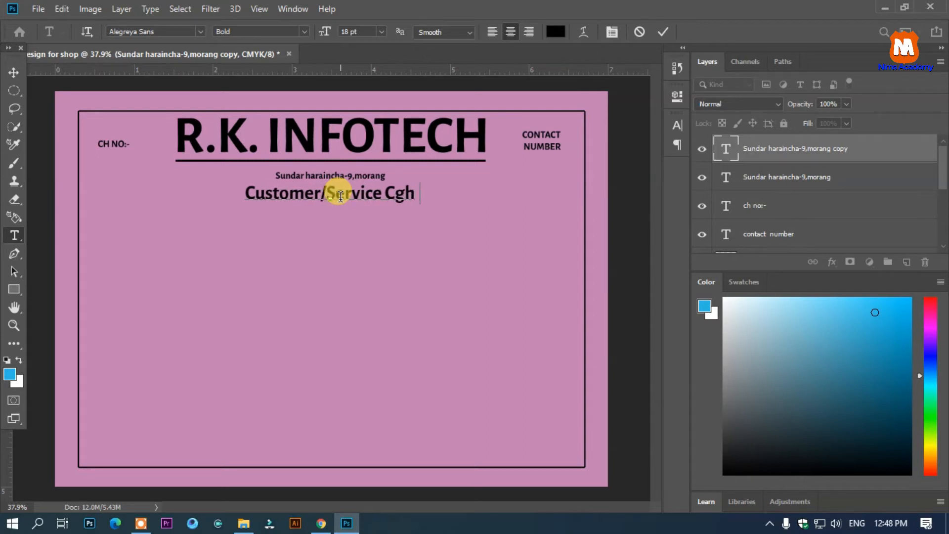
{"action": "key", "text": "BackSpace"}
{"action": "key", "text": "BackSpace"}
{"action": "key", "text": "BackSpace"}
{"action": "key", "text": "BackSpace"}
{"action": "type", "text": "ha"}
{"action": "key", "text": "BackSpace"}
{"action": "key", "text": "BackSpace"}
{"action": "type", "text": "Challam"}
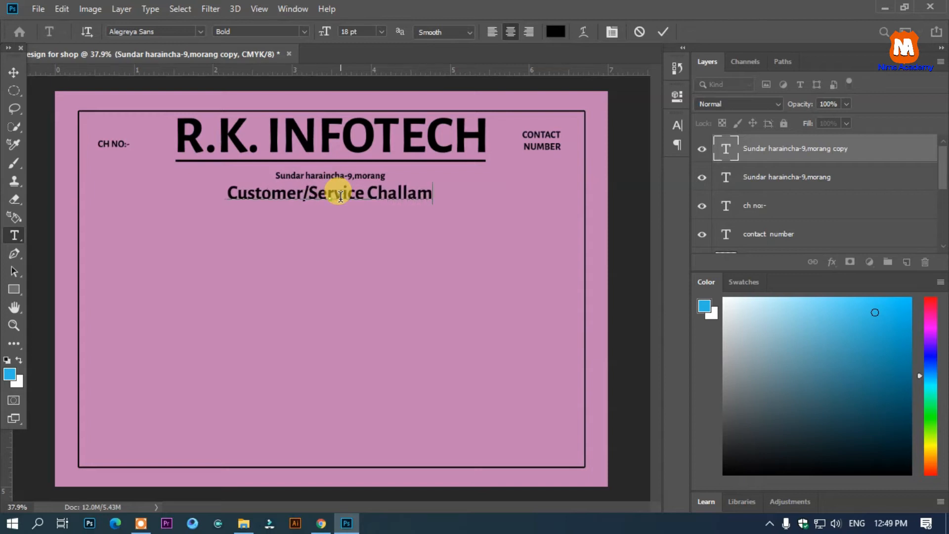
{"action": "key", "text": "BackSpace"}
{"action": "type", "text": "n"}
{"action": "mouse_move", "coordinate": [341, 212]}
{"action": "left_mouse_down"}
{"action": "mouse_move", "coordinate": [348, 218]}
{"action": "mouse_move", "coordinate": [340, 214]}
{"action": "left_mouse_up"}
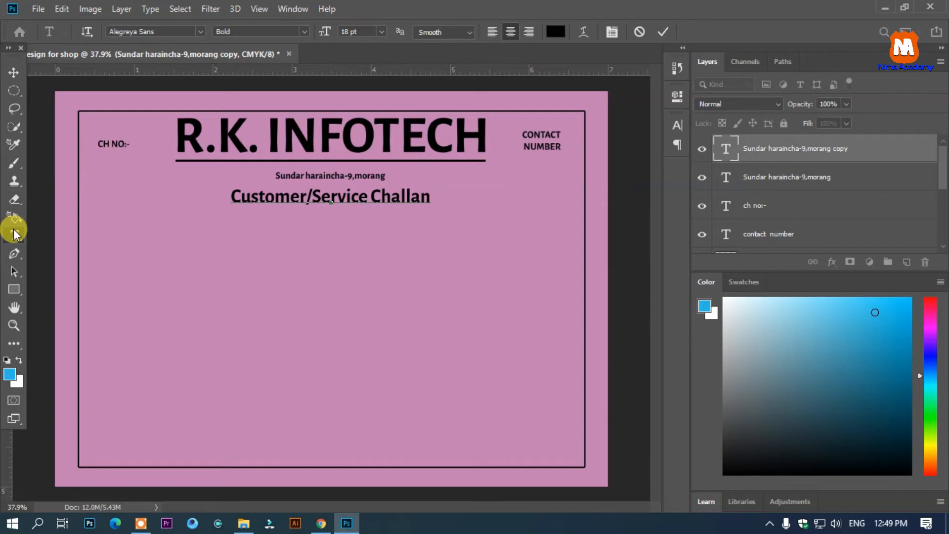
Draw a black rectangle about 4.24 x 0.48 in, place it over the challan title and shrink it to about 85% width and 86% height
{"action": "left_click", "coordinate": [14, 290]}
{"action": "left_click_drag", "start_coordinate": [62, 168], "coordinate": [398, 205]}
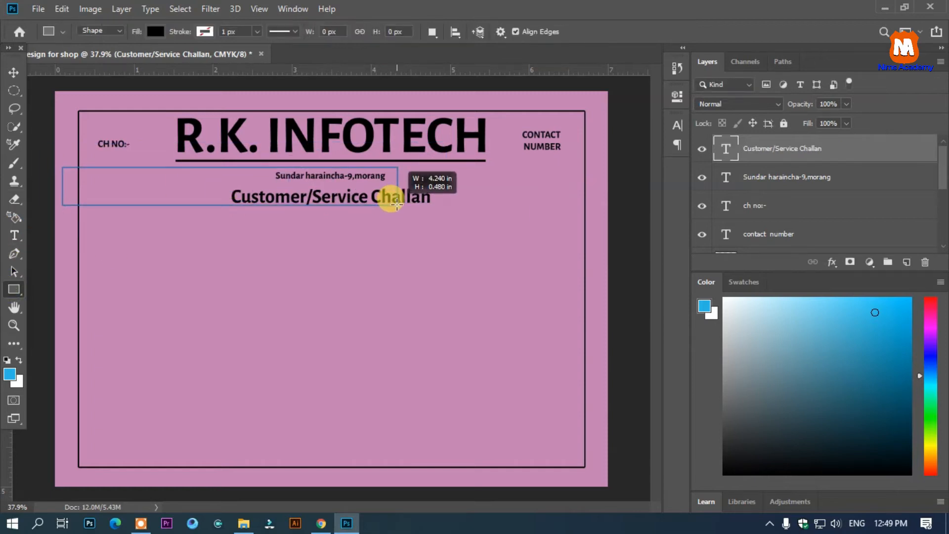
{"action": "left_click", "coordinate": [14, 72]}
{"action": "left_click_drag", "start_coordinate": [282, 186], "coordinate": [374, 204]}
{"action": "left_click", "coordinate": [637, 90]}
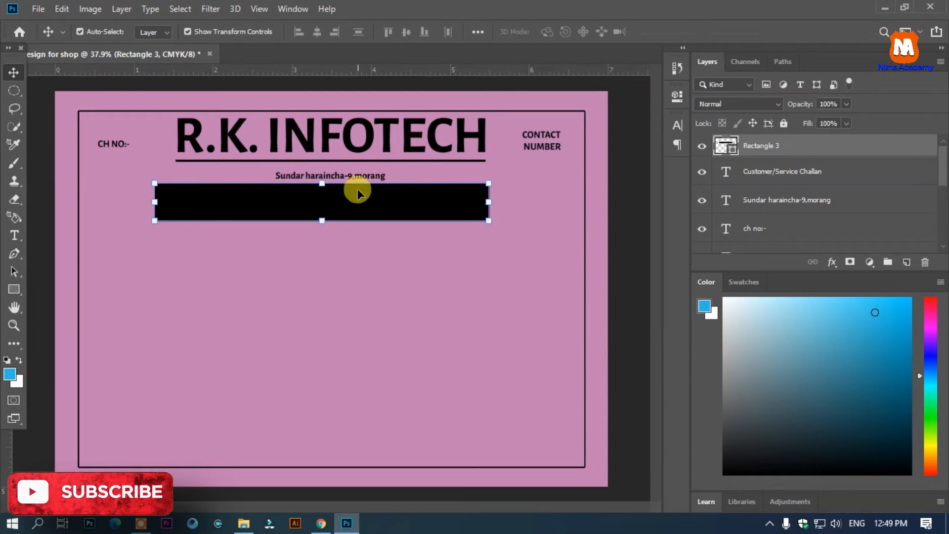
{"action": "left_click_drag", "start_coordinate": [322, 184], "coordinate": [326, 189]}
{"action": "left_click_drag", "start_coordinate": [155, 205], "coordinate": [204, 204]}
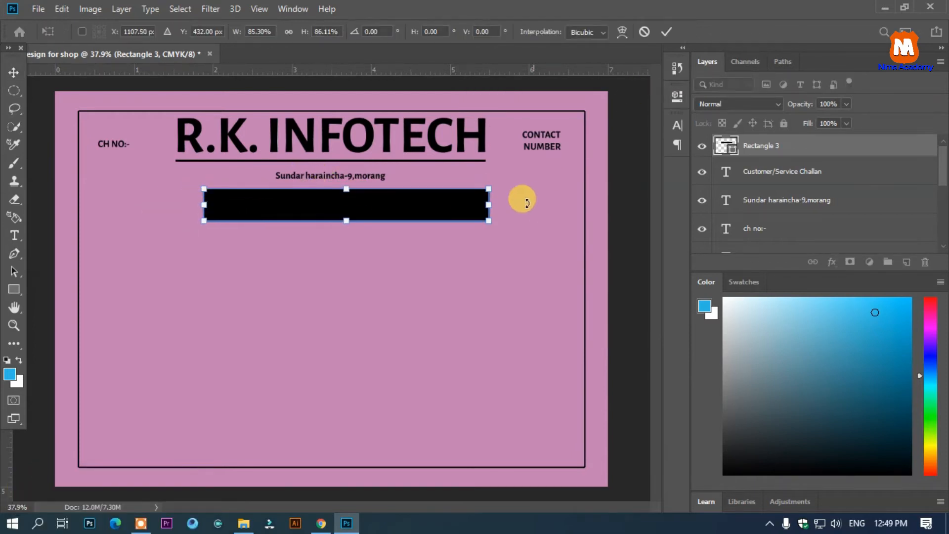
Change the rectangle's fill to white
{"action": "double_click", "coordinate": [720, 142]}
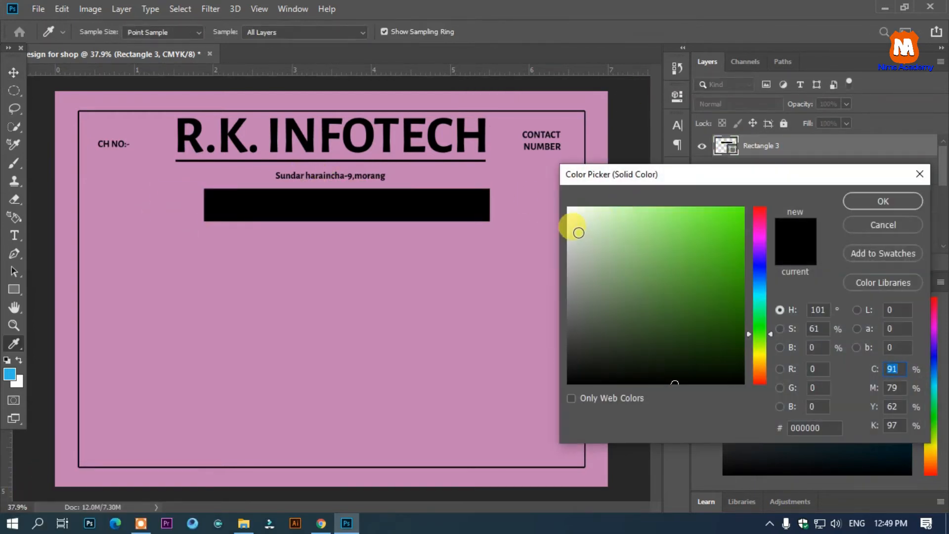
{"action": "left_click_drag", "start_coordinate": [576, 229], "coordinate": [558, 190]}
{"action": "left_click", "coordinate": [880, 200]}
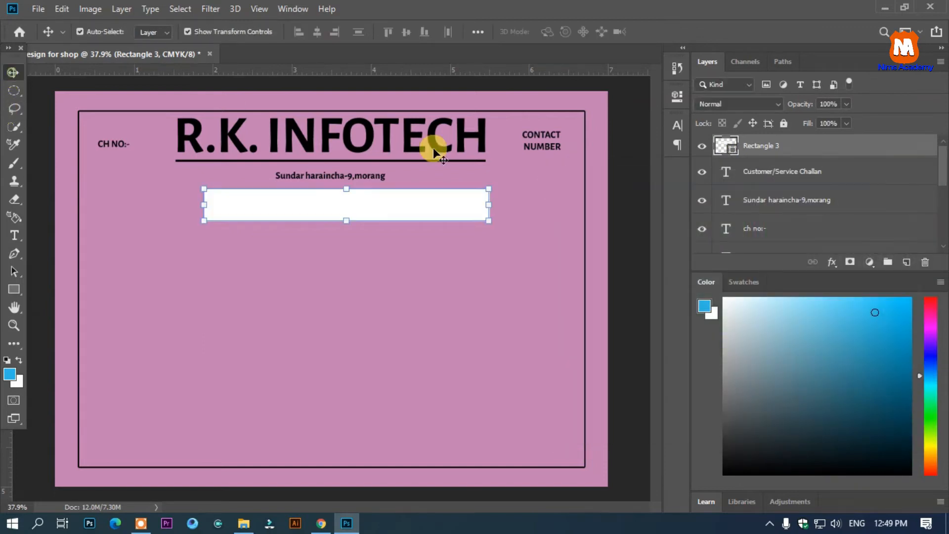
Place the white rectangle behind the "Customer/Service Challan" text and shift the text onto it
{"action": "left_click_drag", "start_coordinate": [764, 155], "coordinate": [754, 174]}
{"action": "left_click_drag", "start_coordinate": [386, 198], "coordinate": [431, 210]}
Try a pink sampled from the background as the fill of the rectangle behind the challan title
{"action": "left_click", "coordinate": [466, 210]}
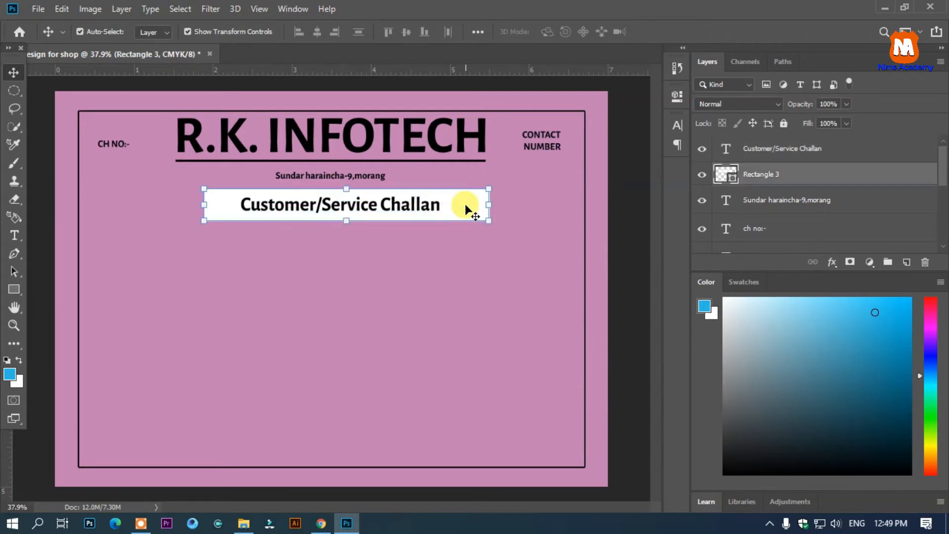
{"action": "double_click", "coordinate": [727, 188]}
{"action": "left_click", "coordinate": [535, 190]}
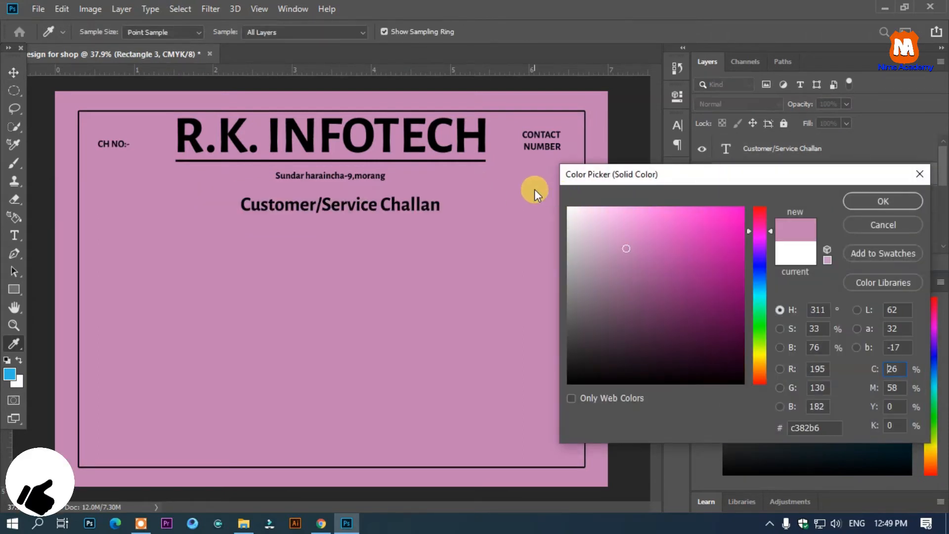
{"action": "mouse_move", "coordinate": [726, 212]}
{"action": "left_mouse_down"}
{"action": "mouse_move", "coordinate": [631, 221]}
{"action": "mouse_move", "coordinate": [622, 235]}
{"action": "mouse_move", "coordinate": [539, 206]}
{"action": "mouse_move", "coordinate": [722, 376]}
{"action": "mouse_move", "coordinate": [541, 191]}
{"action": "left_mouse_up"}
{"action": "left_click", "coordinate": [863, 197]}
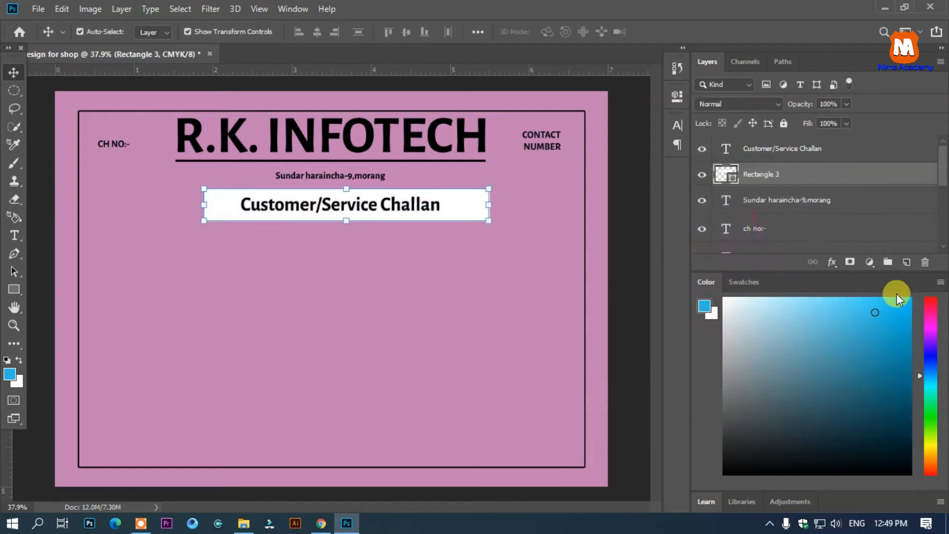
Recolour the "Customer/Service Challan" text in a stronger pink than the background
{"action": "double_click", "coordinate": [417, 206]}
{"action": "left_click", "coordinate": [546, 31]}
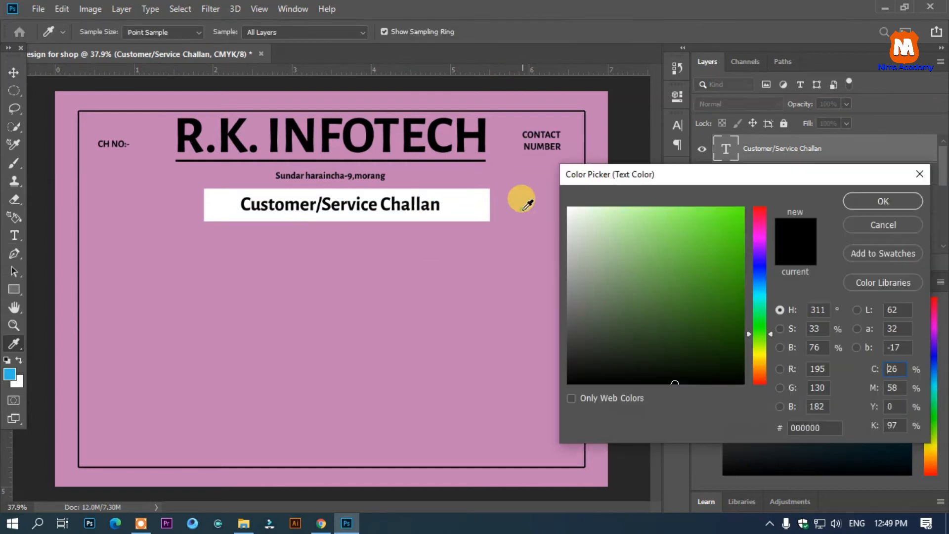
{"action": "left_click_drag", "start_coordinate": [731, 219], "coordinate": [734, 241]}
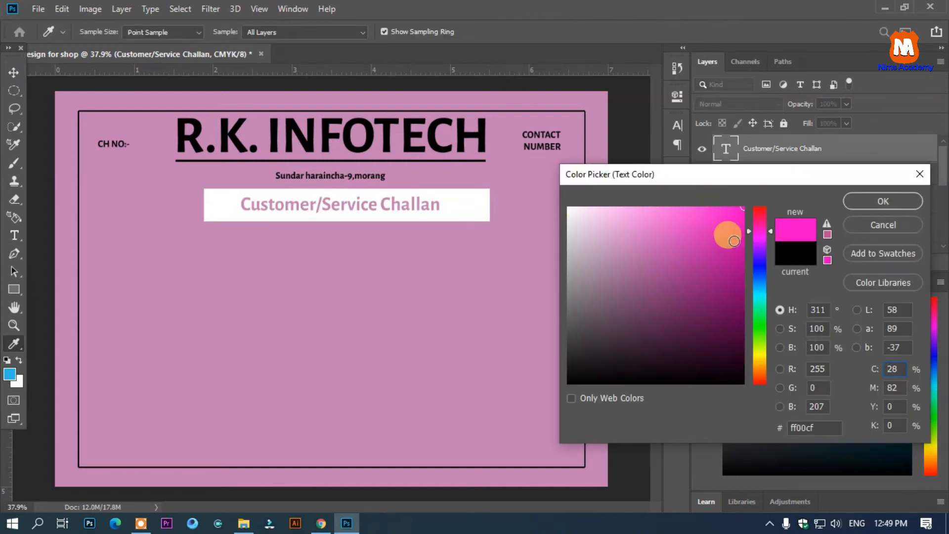
{"action": "left_click", "coordinate": [861, 200]}
Shrink the white rectangle to about 2.71 in wide so it fits closely around the challan title
{"action": "left_click", "coordinate": [14, 73]}
{"action": "left_click", "coordinate": [464, 203]}
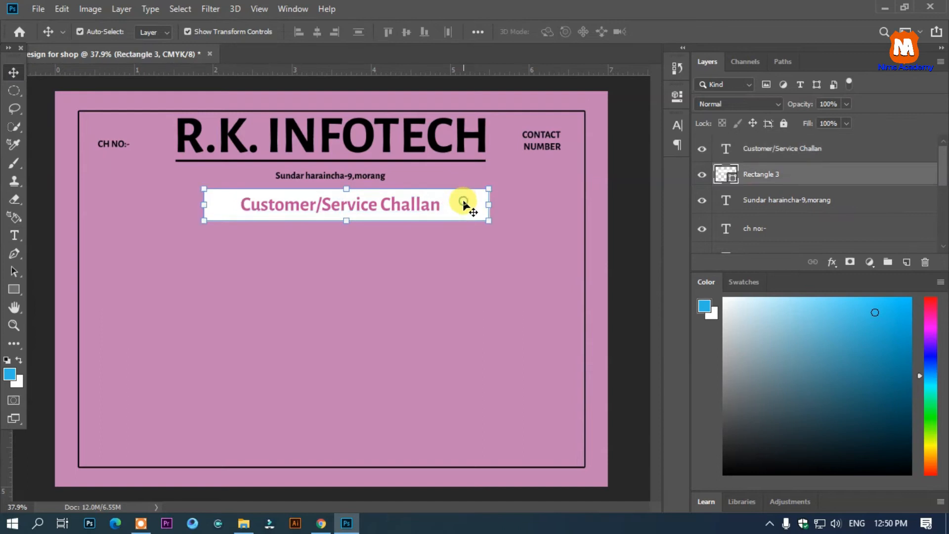
{"action": "left_click_drag", "start_coordinate": [489, 204], "coordinate": [451, 209]}
{"action": "left_click_drag", "start_coordinate": [204, 205], "coordinate": [234, 204]}
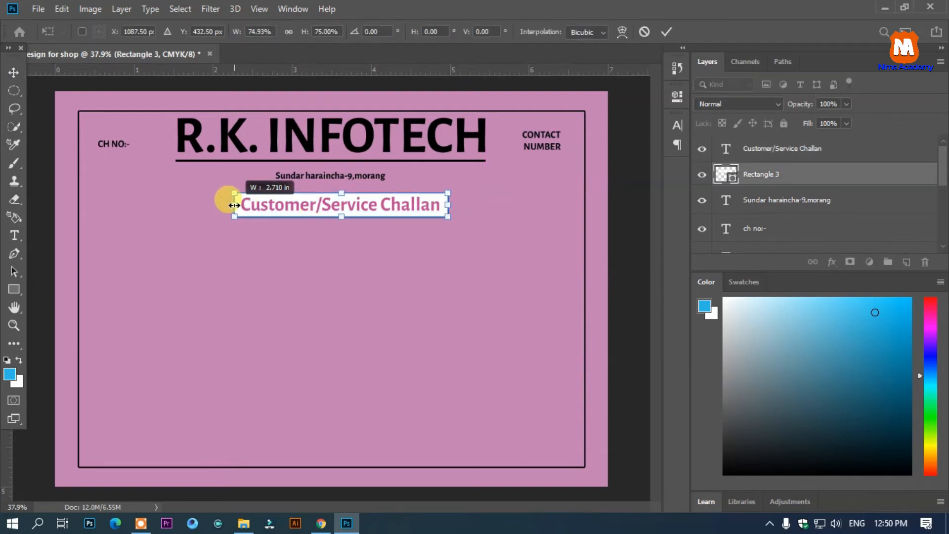
{"action": "left_click", "coordinate": [618, 178]}
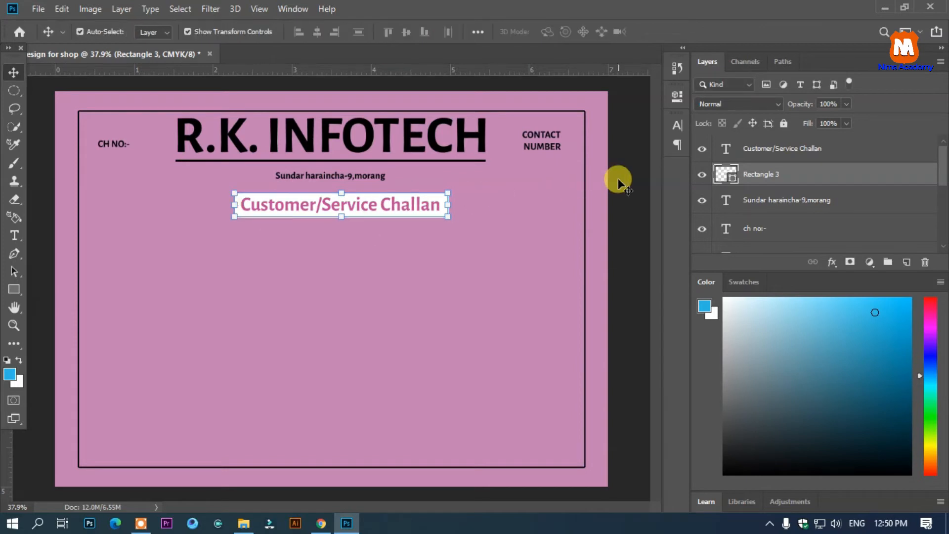
Add the 18 pt text "Name:" below and to the left of the challan title, inside the border
{"action": "scroll", "coordinate": [310, 237], "scroll_direction": "down", "scroll_amount": 2}
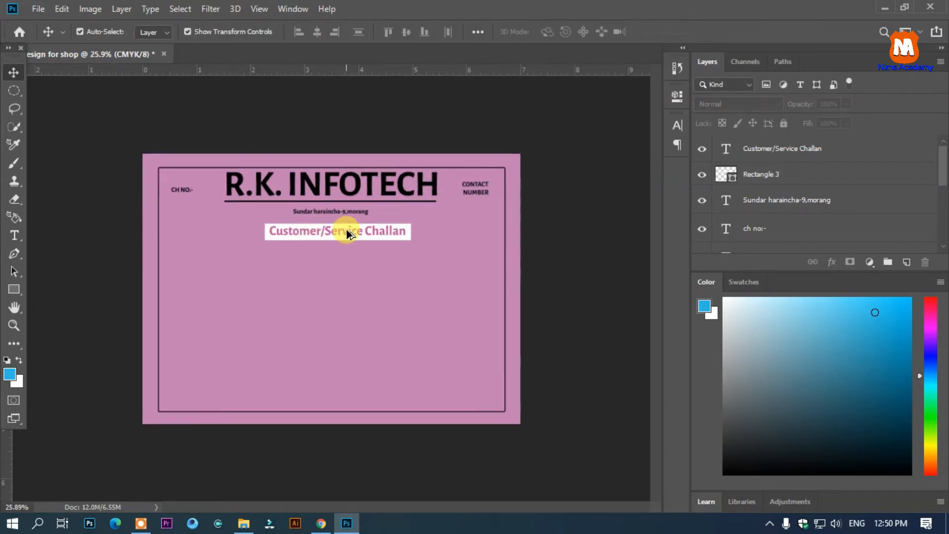
{"action": "scroll", "coordinate": [326, 271], "scroll_direction": "up", "scroll_amount": 1}
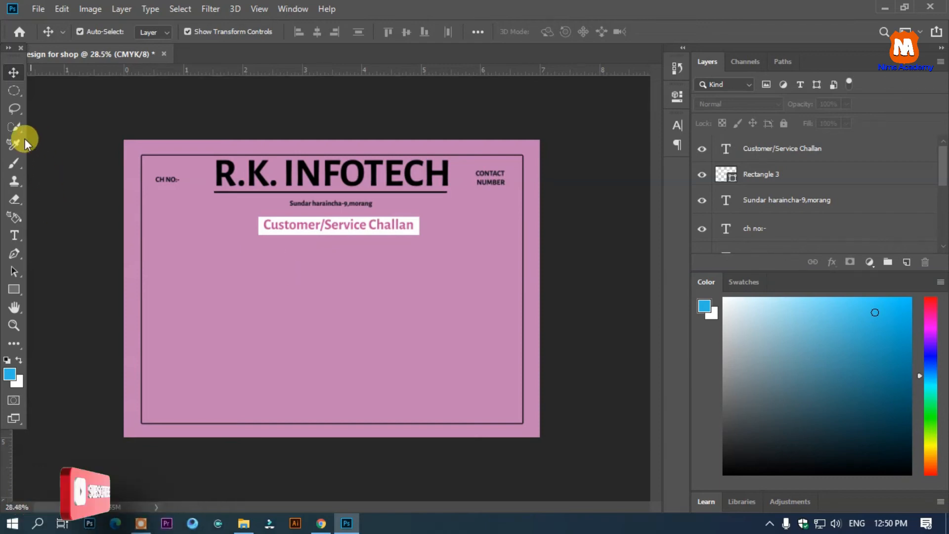
{"action": "left_click", "coordinate": [22, 286]}
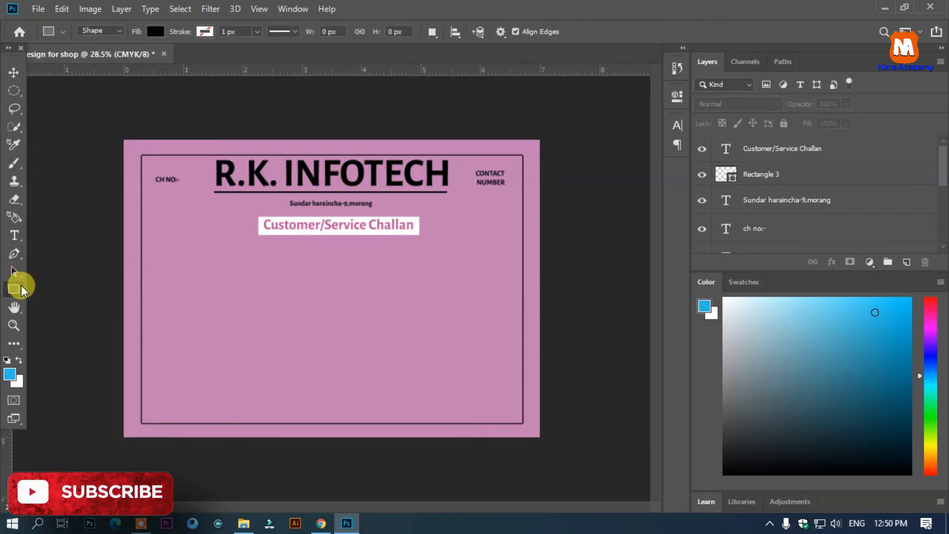
{"action": "left_click", "coordinate": [15, 234]}
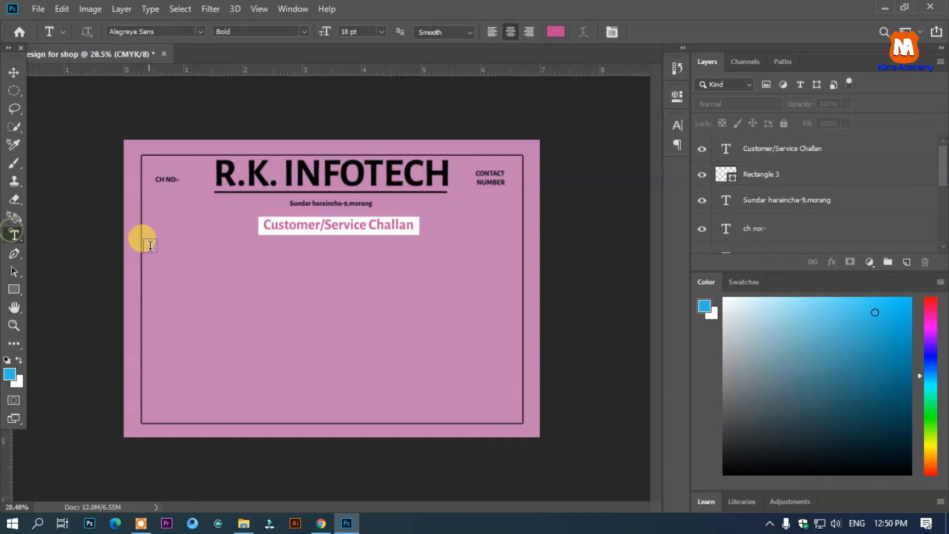
{"action": "left_click", "coordinate": [186, 245]}
{"action": "type", "text": "Nm"}
{"action": "key", "text": "BackSpace"}
{"action": "type", "text": "ame"}
Recolour the "Name:" text with the black sampled from the heading
{"action": "key", "text": "ctrl+a"}
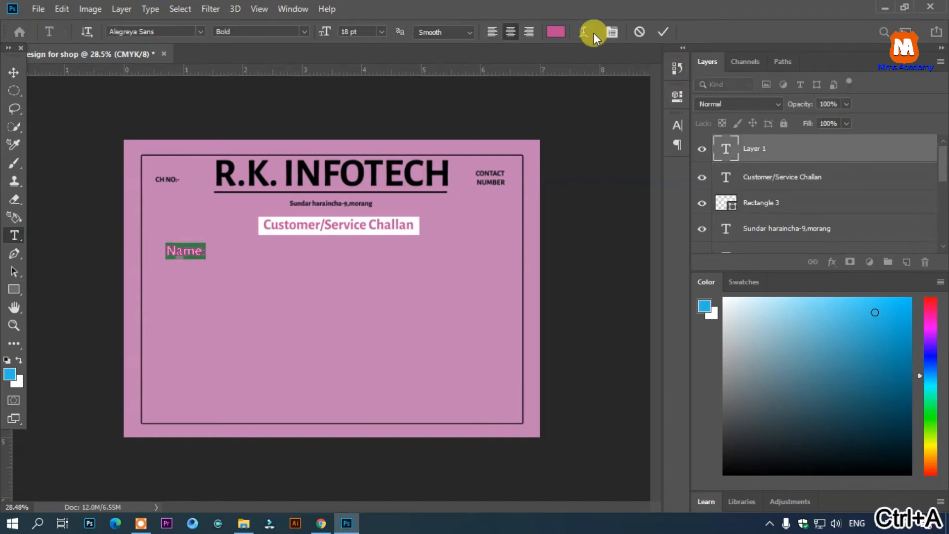
{"action": "left_click", "coordinate": [556, 32]}
{"action": "left_click", "coordinate": [316, 170]}
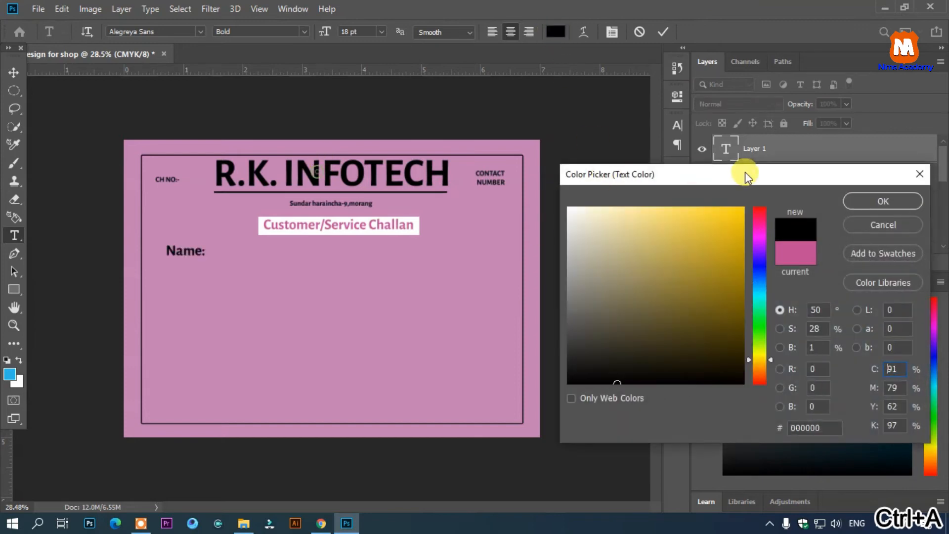
{"action": "left_click", "coordinate": [882, 204]}
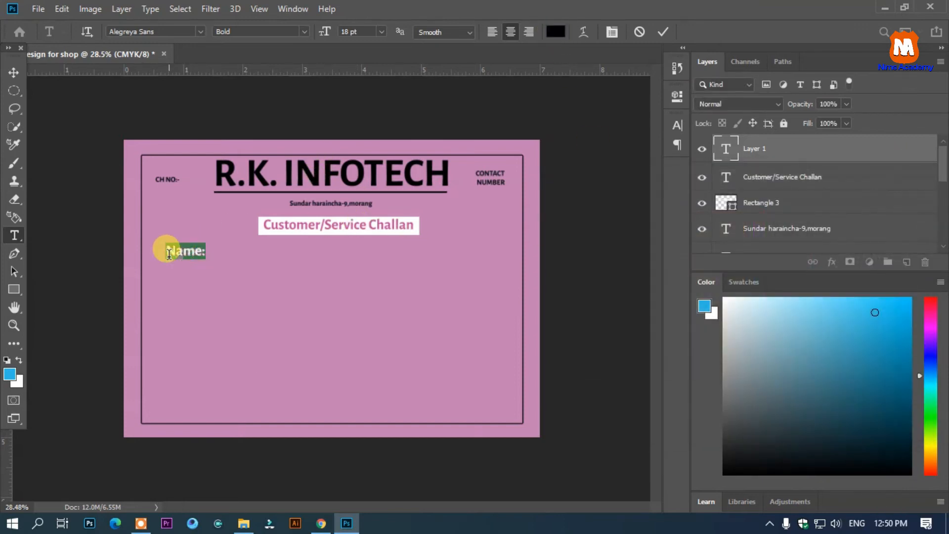
Extend the label to "Customer Name:" and shift it to the right, clear of the border's left edge
{"action": "type", "text": "Cus"}
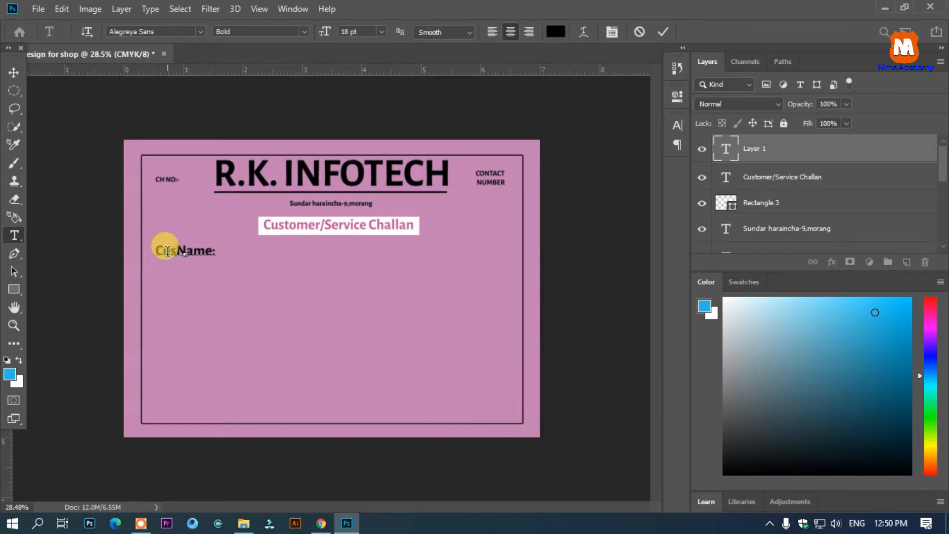
{"action": "type", "text": "tomer"}
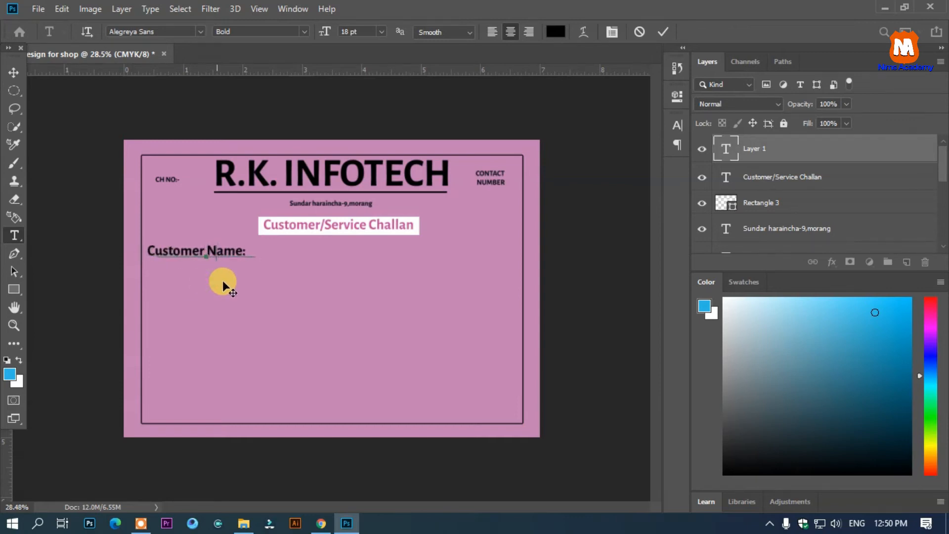
{"action": "left_click", "coordinate": [12, 73]}
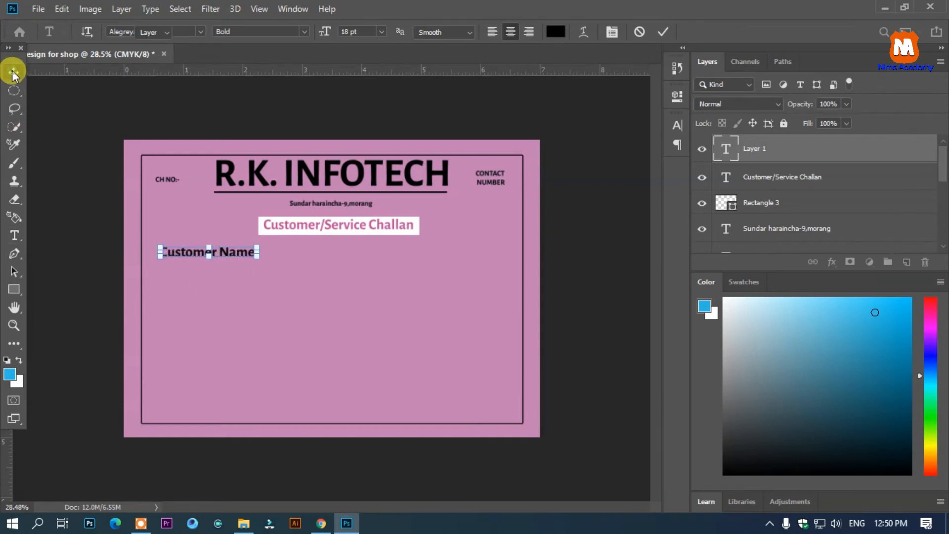
{"action": "key", "text": "t"}
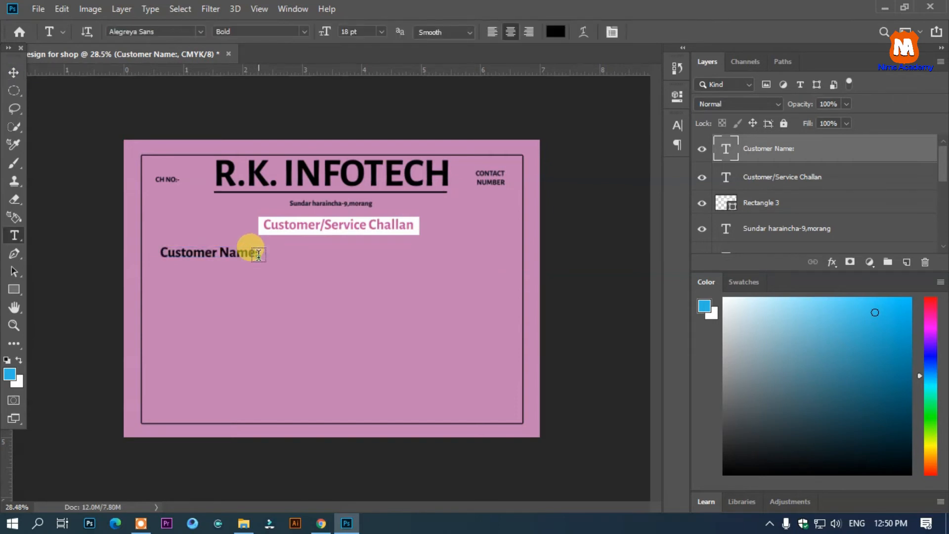
{"action": "left_click", "coordinate": [258, 254]}
{"action": "key", "text": "ctrl+z"}
{"action": "left_click", "coordinate": [13, 72]}
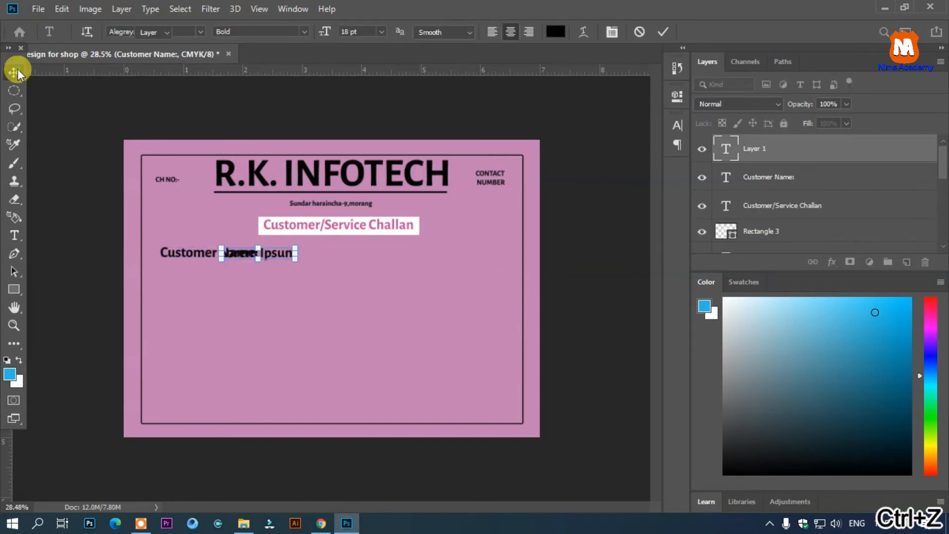
{"action": "key", "text": "x"}
{"action": "key", "text": "ctrl+z"}
Append a dotted fill-in line to the "Customer Name:" label and left-align the text just inside the border's left edge
{"action": "double_click", "coordinate": [246, 255]}
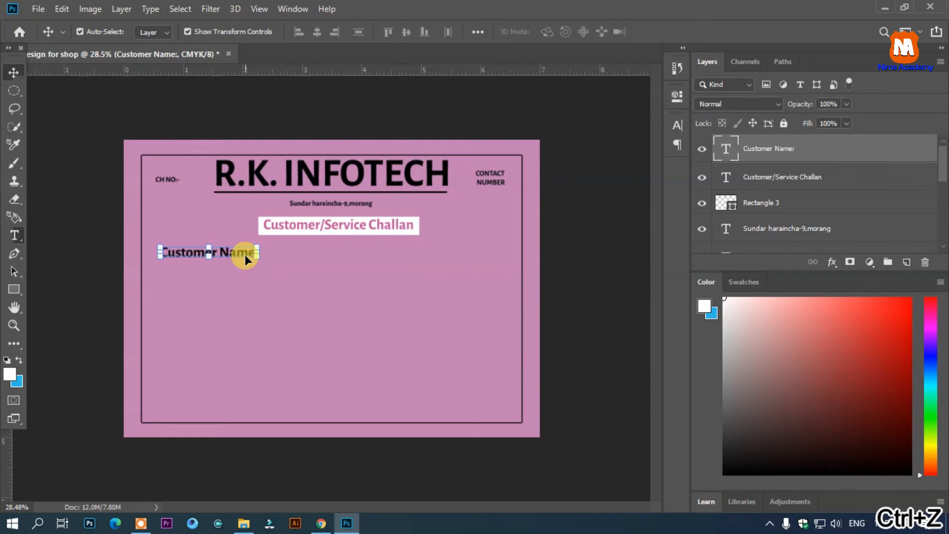
{"action": "type", "text": ".............................................................................."}
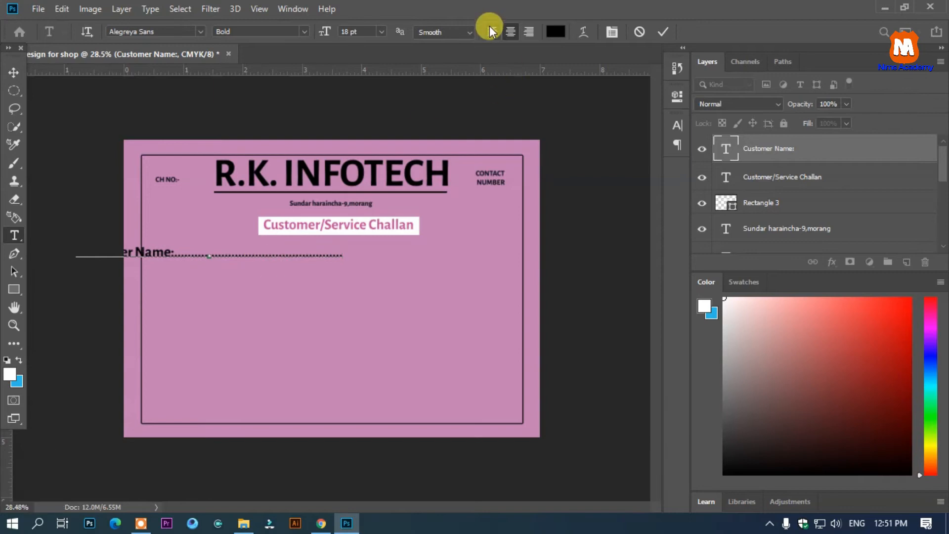
{"action": "left_click", "coordinate": [492, 29]}
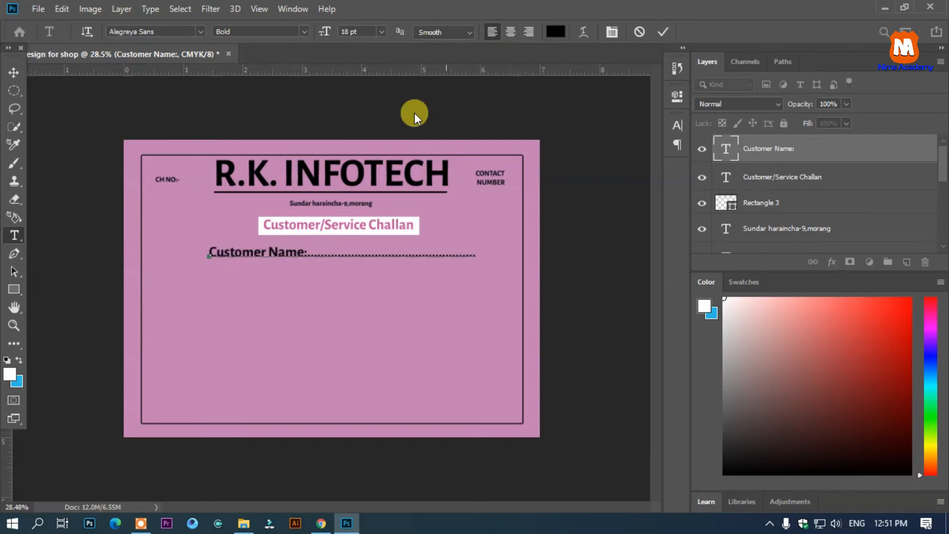
{"action": "left_click_drag", "start_coordinate": [268, 274], "coordinate": [221, 272]}
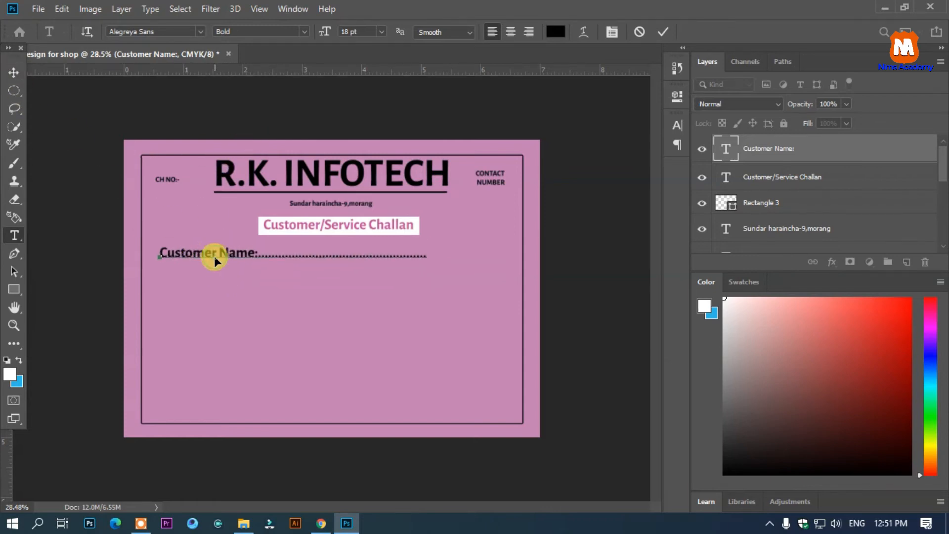
Change the font style of the whole "Customer Name:" line to Medium
{"action": "key", "text": "ctrl+a"}
{"action": "left_click", "coordinate": [303, 31]}
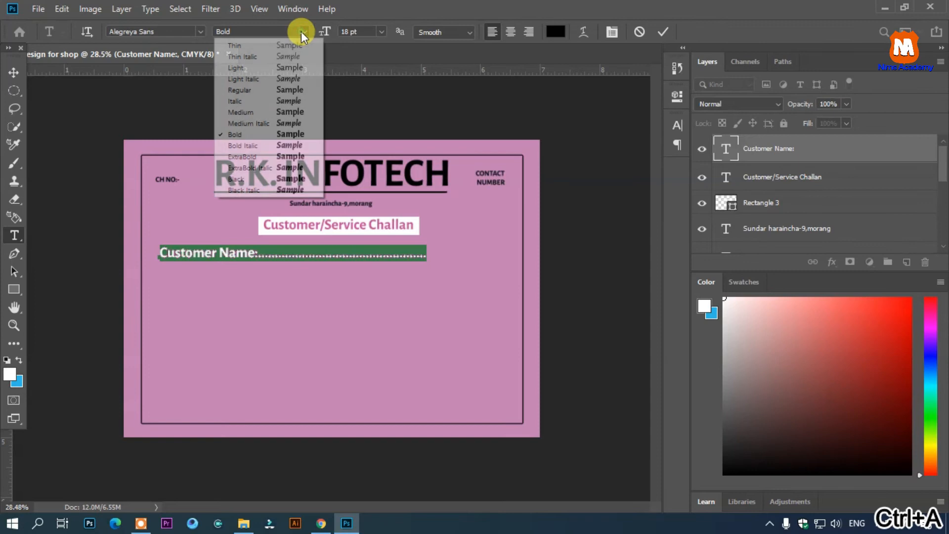
{"action": "left_click", "coordinate": [262, 109]}
{"action": "left_click", "coordinate": [14, 72]}
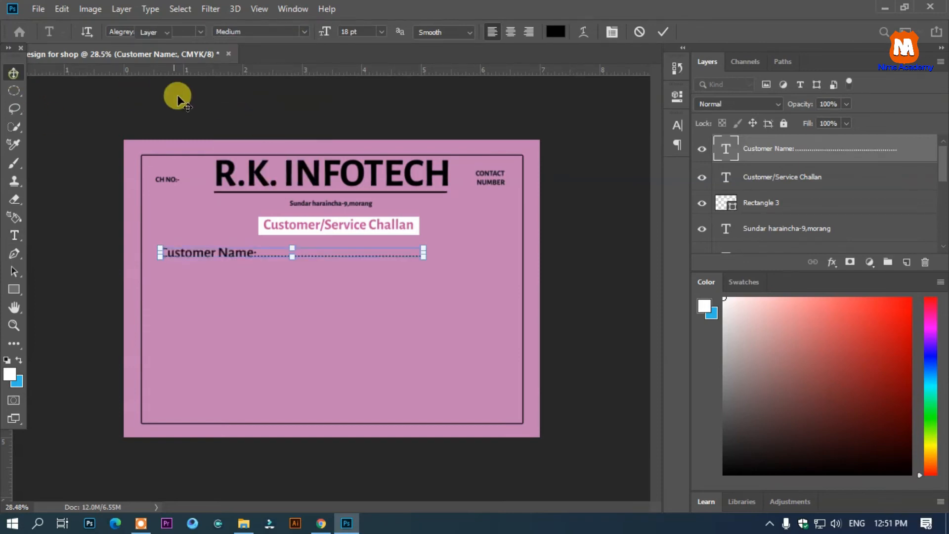
{"action": "left_click", "coordinate": [270, 121]}
Duplicate the "Customer Name:" line directly below itself and change the copy's label to "Address:"
{"action": "left_click", "coordinate": [229, 255]}
{"action": "left_click_drag", "start_coordinate": [230, 255], "coordinate": [154, 269]}
{"action": "double_click", "coordinate": [242, 270]}
{"action": "type", "text": "Add"}
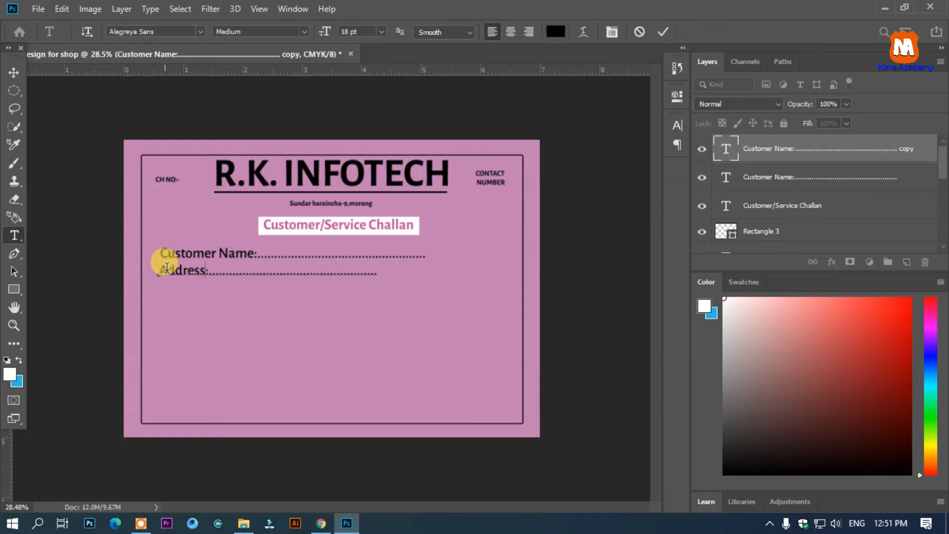
Add "Contact num:" at the end of the dotted address line
{"action": "left_click", "coordinate": [379, 271]}
{"action": "type", "text": "Contact"}
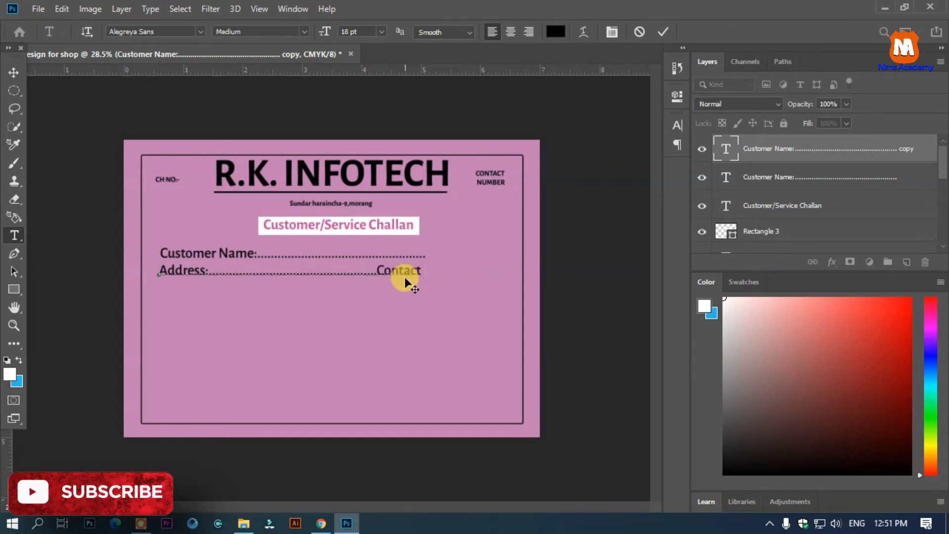
{"action": "type", "text": " num"}
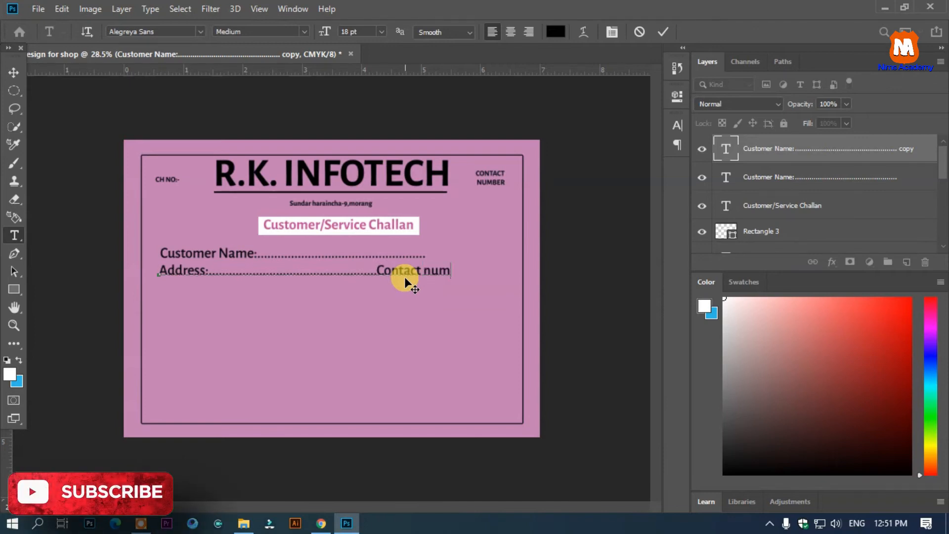
{"action": "type", "text": ":"}
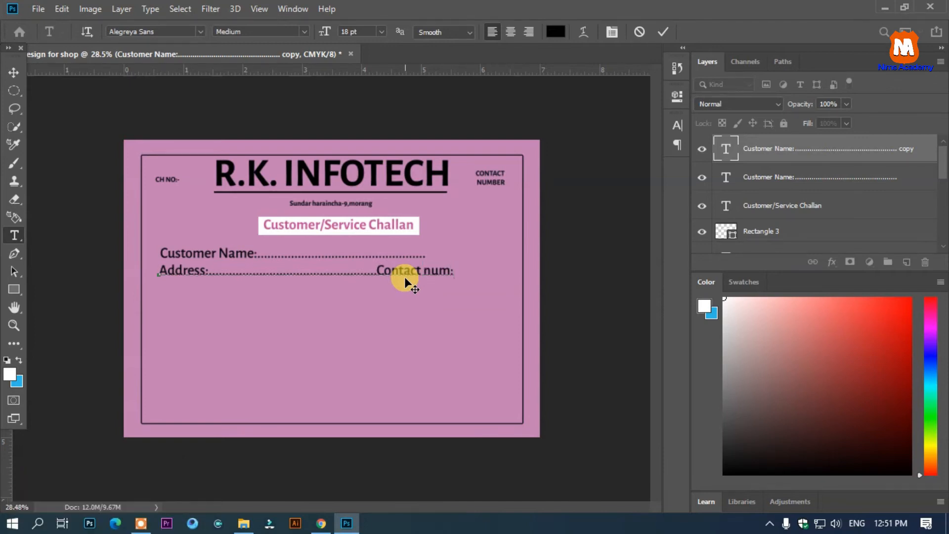
Shorten the dots between "Address:" and "Contact num:" and add a short dotted line after "Contact num:"
{"action": "key", "text": "Left"}
{"action": "key", "text": "Left"}
{"action": "key", "text": "Left"}
{"action": "key", "text": "Left"}
{"action": "key", "text": "Left"}
{"action": "key", "text": "Left"}
{"action": "key", "text": "Left"}
{"action": "key", "text": "Left"}
{"action": "key", "text": "Left"}
{"action": "key", "text": "Left"}
{"action": "key", "text": "Left"}
{"action": "key", "text": "Left"}
{"action": "key", "text": "BackSpace"}
{"action": "key", "text": "BackSpace"}
{"action": "key", "text": "BackSpace"}
{"action": "key", "text": "BackSpace"}
{"action": "key", "text": "BackSpace"}
{"action": "key", "text": "BackSpace"}
{"action": "key", "text": "BackSpace"}
{"action": "key", "text": "BackSpace"}
{"action": "key", "text": "BackSpace"}
{"action": "key", "text": "BackSpace"}
{"action": "key", "text": "BackSpace"}
{"action": "key", "text": "BackSpace"}
{"action": "key", "text": "BackSpace"}
{"action": "key", "text": "BackSpace"}
{"action": "key", "text": "BackSpace"}
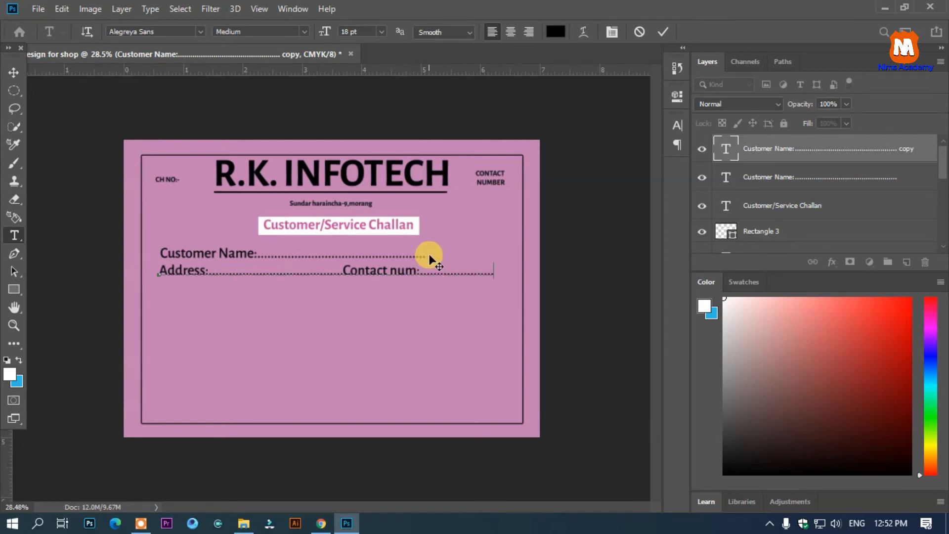
{"action": "type", "text": "t"}
{"action": "key", "text": "BackSpace"}
{"action": "left_click", "coordinate": [13, 72]}
{"action": "left_click", "coordinate": [235, 250]}
{"action": "key", "text": "Return"}
{"action": "key", "text": "t"}
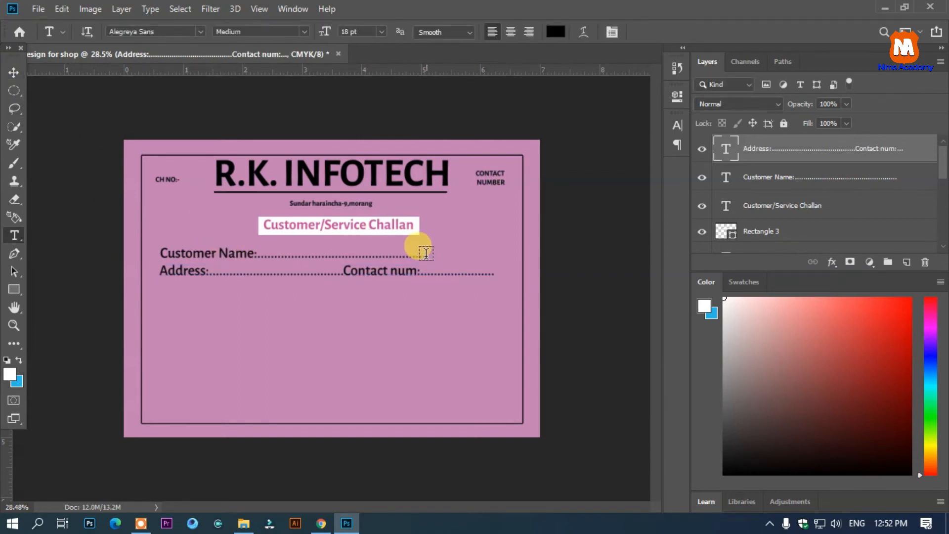
{"action": "left_click", "coordinate": [426, 253]}
{"action": "key", "text": "BackSpace"}
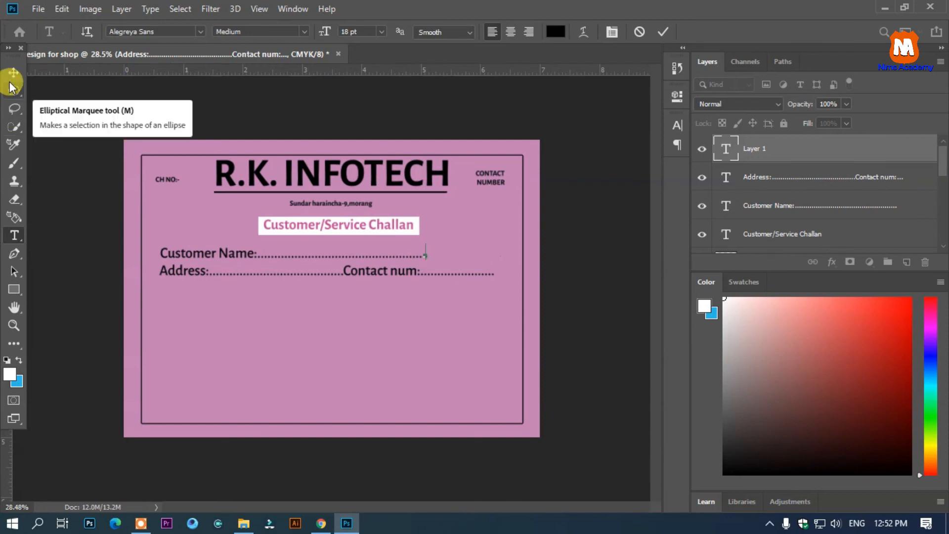
{"action": "left_click", "coordinate": [13, 72]}
Extend the dots after "Customer Name:" so the line ends about level with the contact number line below
{"action": "left_click", "coordinate": [235, 250]}
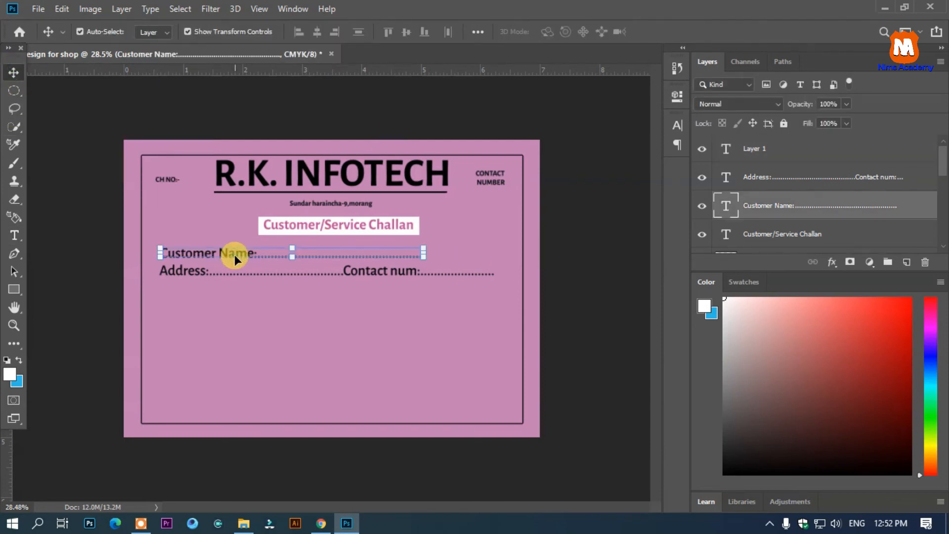
{"action": "key", "text": "t"}
{"action": "left_click", "coordinate": [256, 253]}
{"action": "type", "text": ".........................................."}
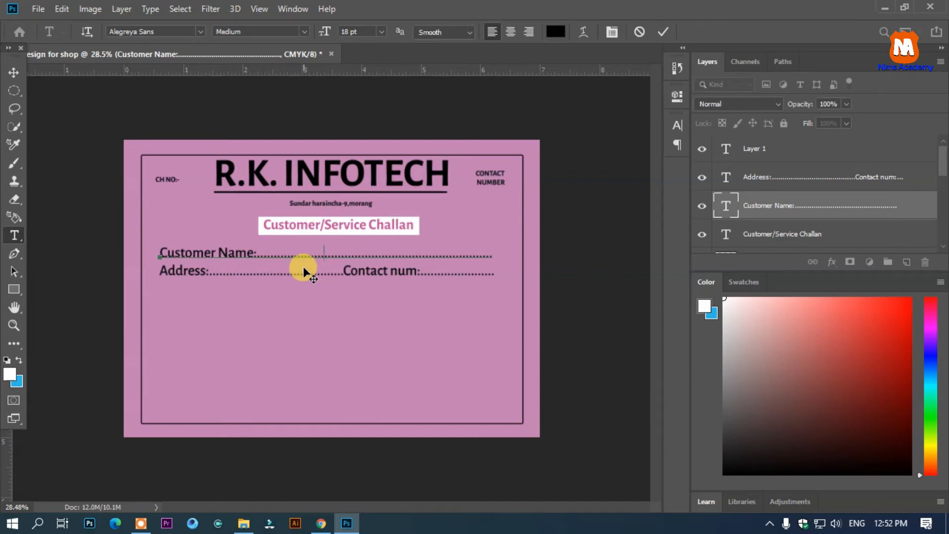
{"action": "left_click", "coordinate": [13, 72]}
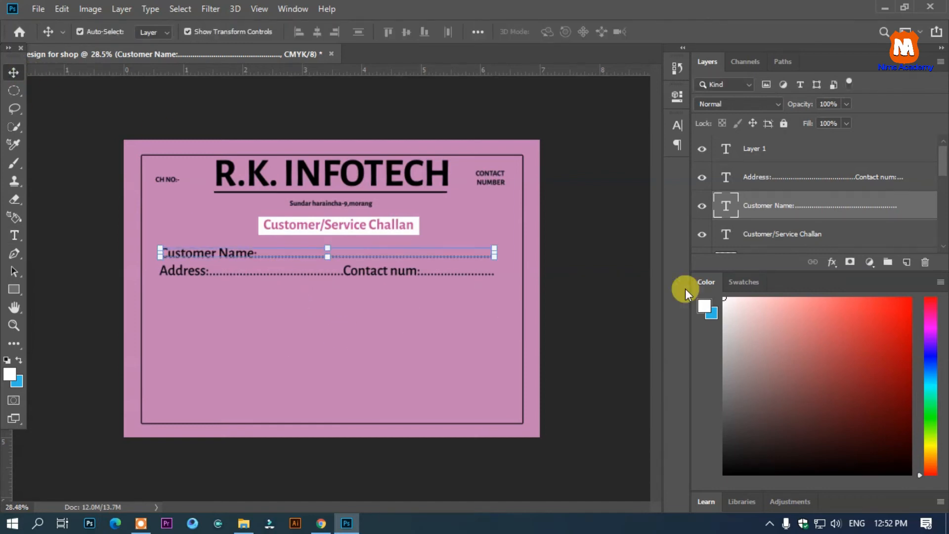
{"action": "left_click", "coordinate": [622, 283]}
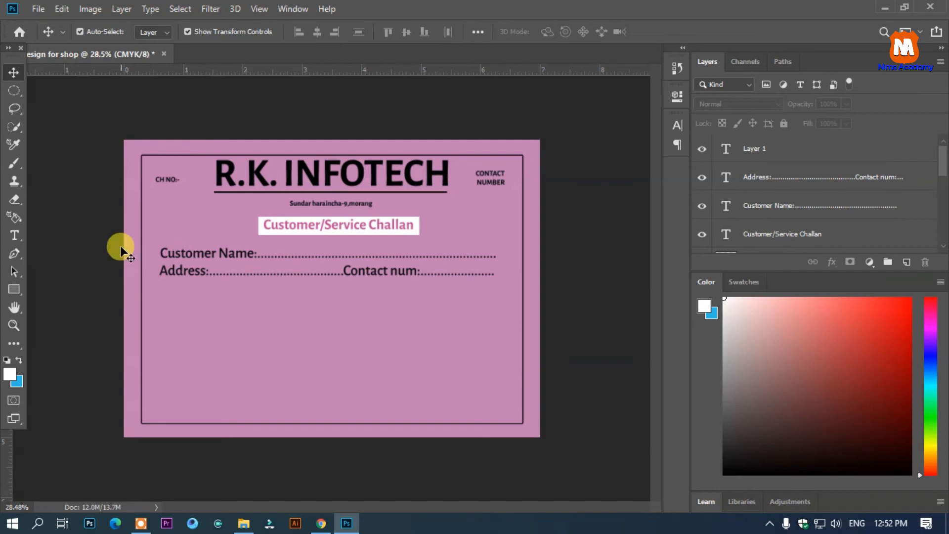
Draw a rectangle below the address line and enlarge it to about 1803 x 594 px inside the border
{"action": "left_click", "coordinate": [14, 290]}
{"action": "left_click_drag", "start_coordinate": [154, 287], "coordinate": [409, 328]}
{"action": "left_click", "coordinate": [12, 74]}
{"action": "left_click_drag", "start_coordinate": [476, 384], "coordinate": [511, 398]}
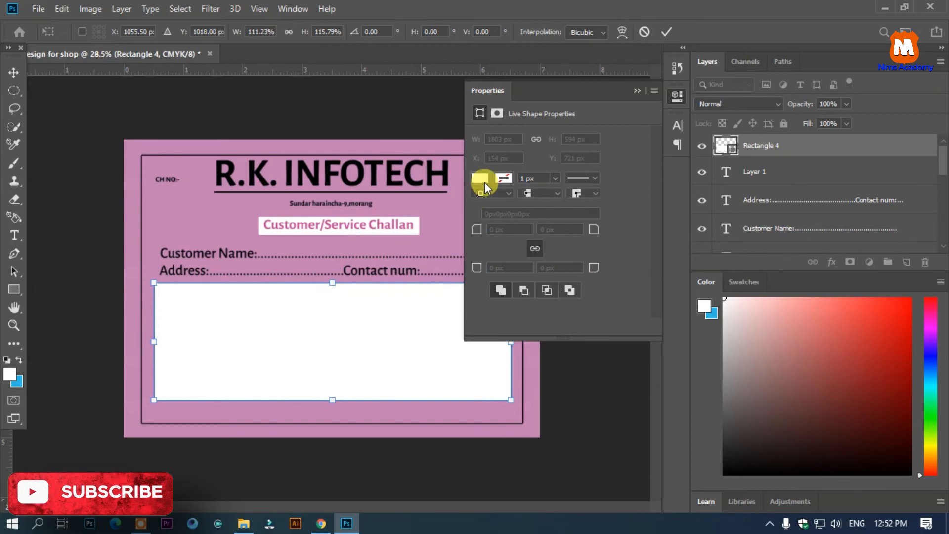
Remove the new rectangle's fill and give it a solid black stroke
{"action": "left_click", "coordinate": [479, 179]}
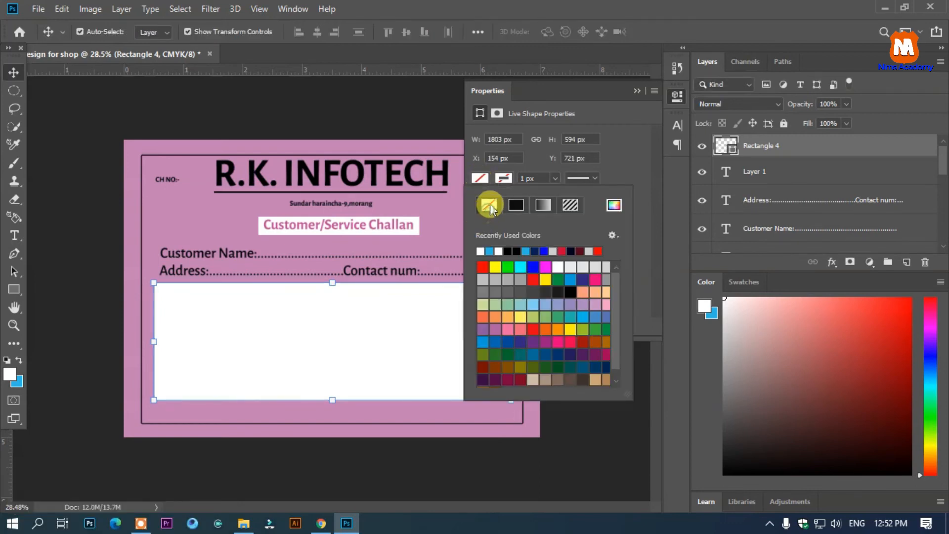
{"action": "left_click", "coordinate": [489, 205]}
{"action": "left_click", "coordinate": [504, 178]}
{"action": "left_click", "coordinate": [515, 205]}
Set the table rectangle's stroke width to 5 px
{"action": "left_click", "coordinate": [554, 178]}
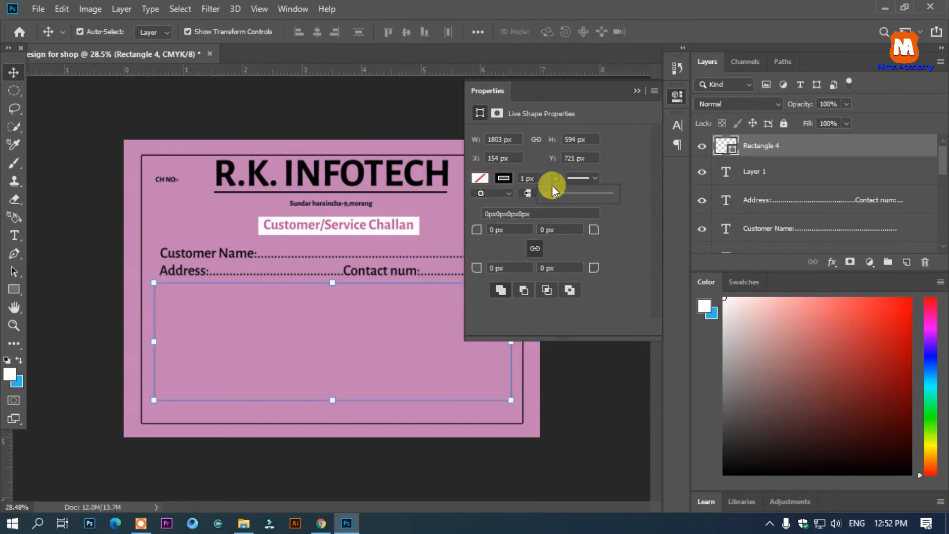
{"action": "left_click", "coordinate": [513, 179]}
{"action": "left_click", "coordinate": [554, 179]}
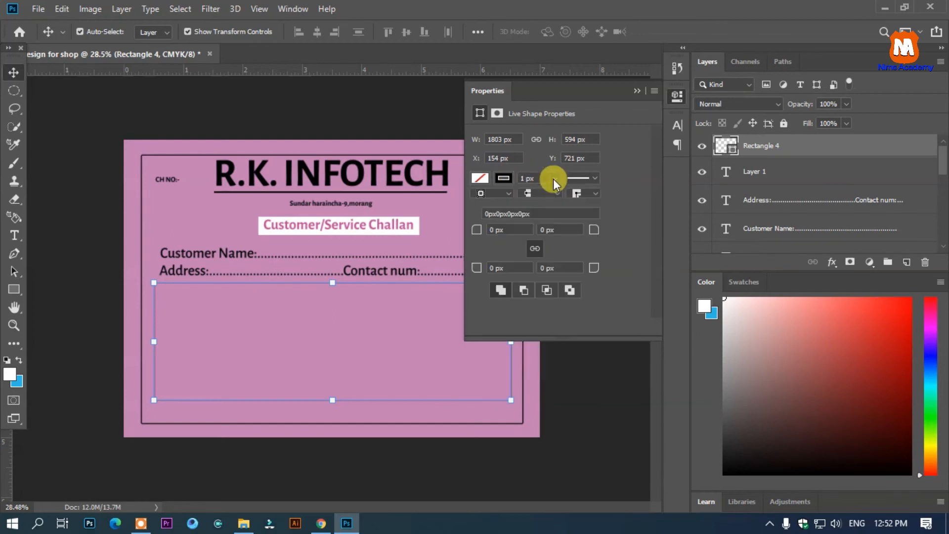
{"action": "left_click_drag", "start_coordinate": [556, 194], "coordinate": [557, 195]}
{"action": "left_click", "coordinate": [528, 178]}
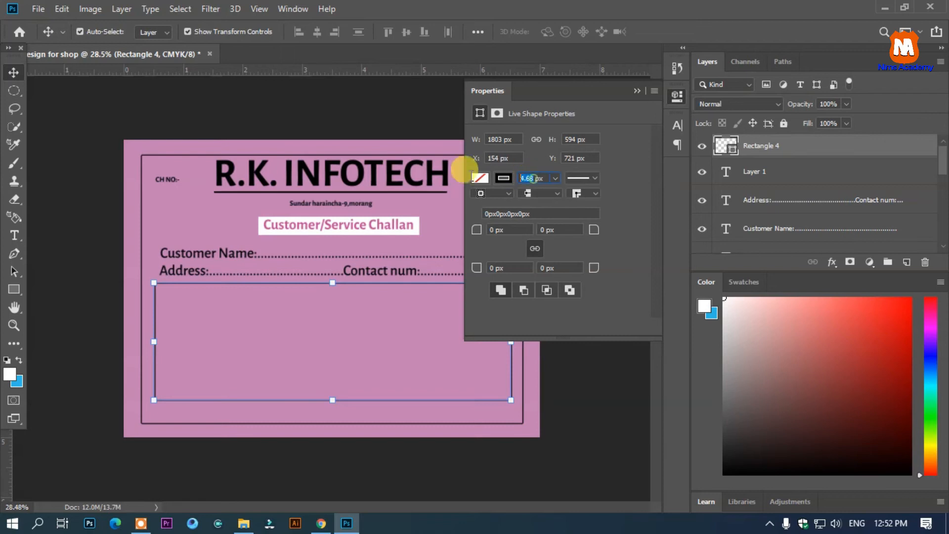
{"action": "left_click", "coordinate": [117, 100]}
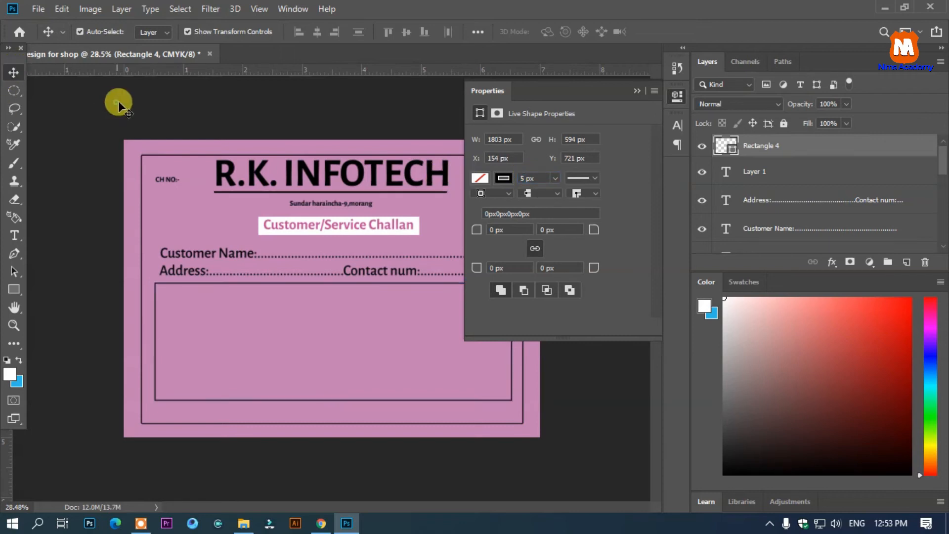
{"action": "left_click", "coordinate": [636, 91]}
Divide the rectangle into a table with four full-height vertical lines and one horizontal header line, each 1 px in weight
{"action": "scroll", "coordinate": [271, 386], "scroll_direction": "down", "scroll_amount": 3}
{"action": "scroll", "coordinate": [263, 417], "scroll_direction": "up", "scroll_amount": 6}
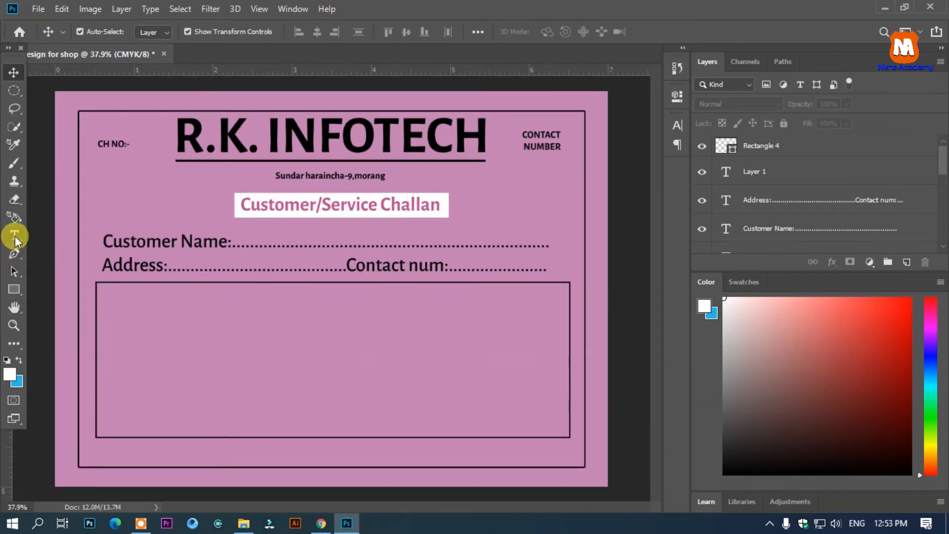
{"action": "left_click", "coordinate": [14, 289]}
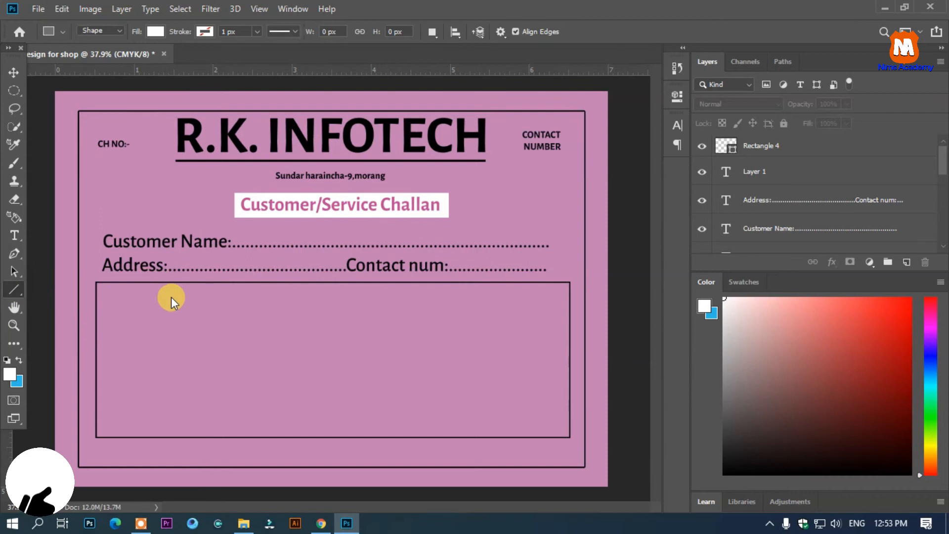
{"action": "key", "text": "shift+u"}
{"action": "left_click_drag", "start_coordinate": [132, 283], "coordinate": [132, 437]}
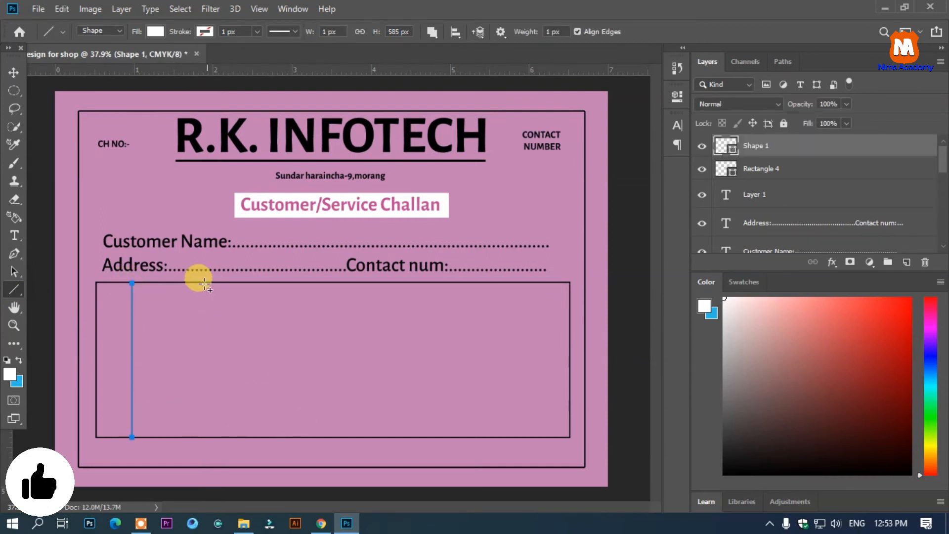
{"action": "left_click_drag", "start_coordinate": [313, 281], "coordinate": [313, 435]}
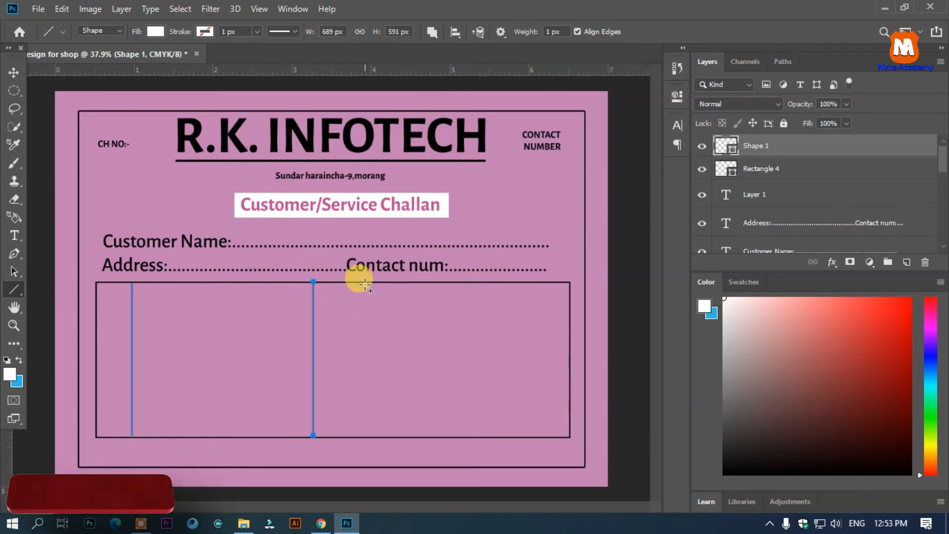
{"action": "left_click_drag", "start_coordinate": [368, 283], "coordinate": [366, 436]}
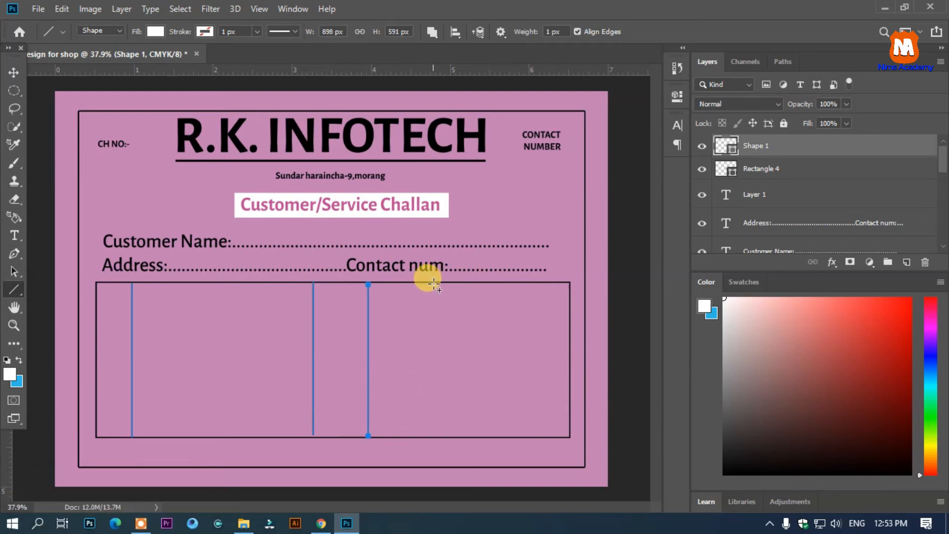
{"action": "left_click_drag", "start_coordinate": [432, 285], "coordinate": [425, 436]}
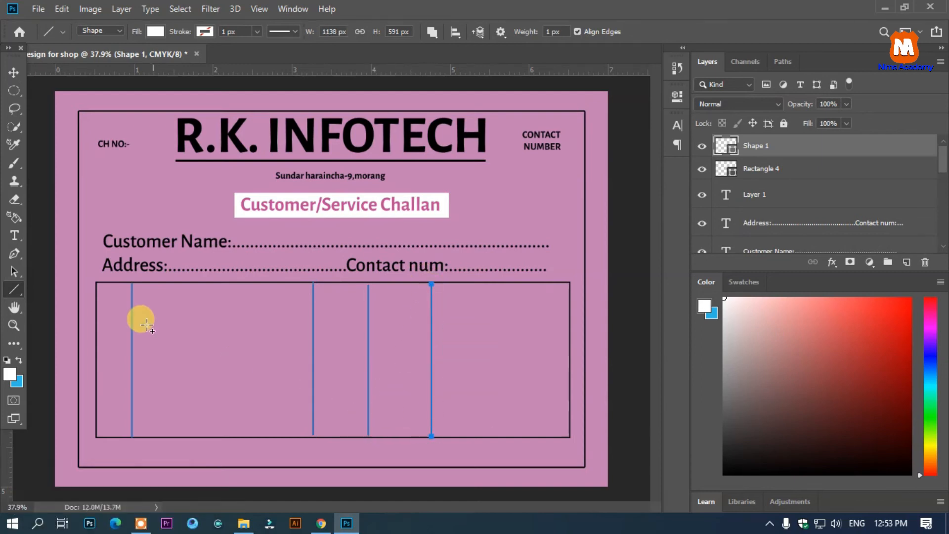
{"action": "left_click_drag", "start_coordinate": [96, 302], "coordinate": [570, 310]}
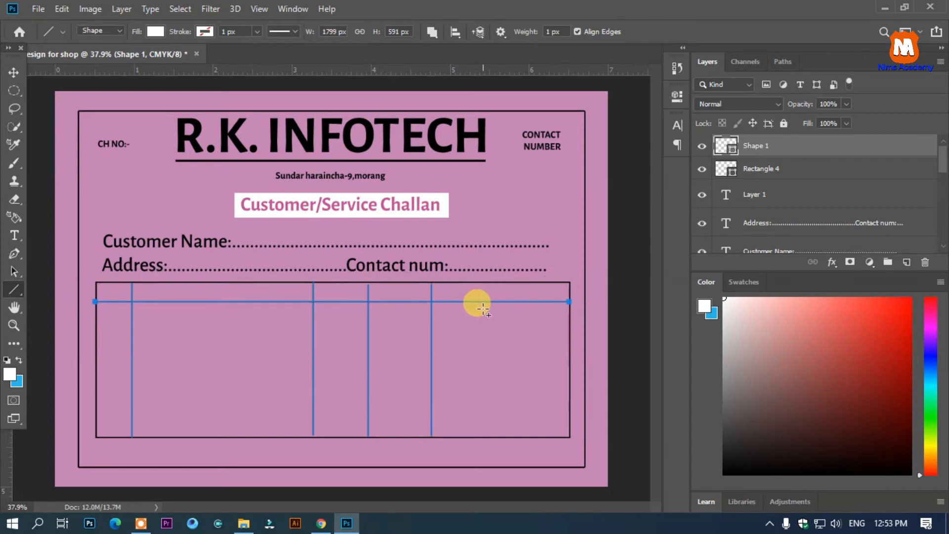
{"action": "left_click", "coordinate": [13, 72]}
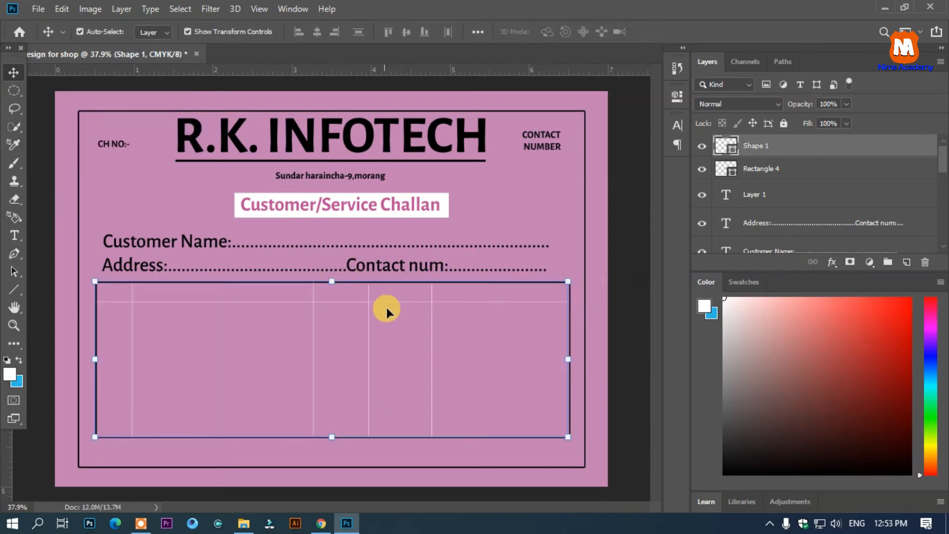
Recolour the table's dividing lines black (#000000)
{"action": "left_click", "coordinate": [132, 300]}
{"action": "scroll", "coordinate": [799, 225], "scroll_direction": "up", "scroll_amount": 5}
{"action": "scroll", "coordinate": [799, 227], "scroll_direction": "down", "scroll_amount": 10}
{"action": "scroll", "coordinate": [794, 227], "scroll_direction": "up", "scroll_amount": 10}
{"action": "left_click", "coordinate": [754, 146]}
{"action": "double_click", "coordinate": [721, 147]}
{"action": "left_click_drag", "start_coordinate": [593, 289], "coordinate": [551, 420]}
{"action": "left_click", "coordinate": [871, 200]}
{"action": "key", "text": "v"}
{"action": "left_click", "coordinate": [634, 245]}
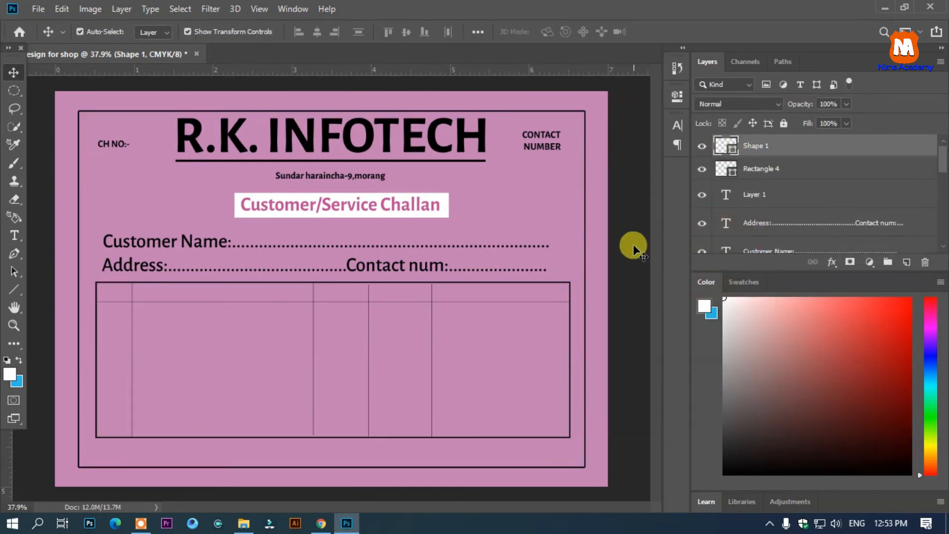
{"action": "double_click", "coordinate": [722, 147]}
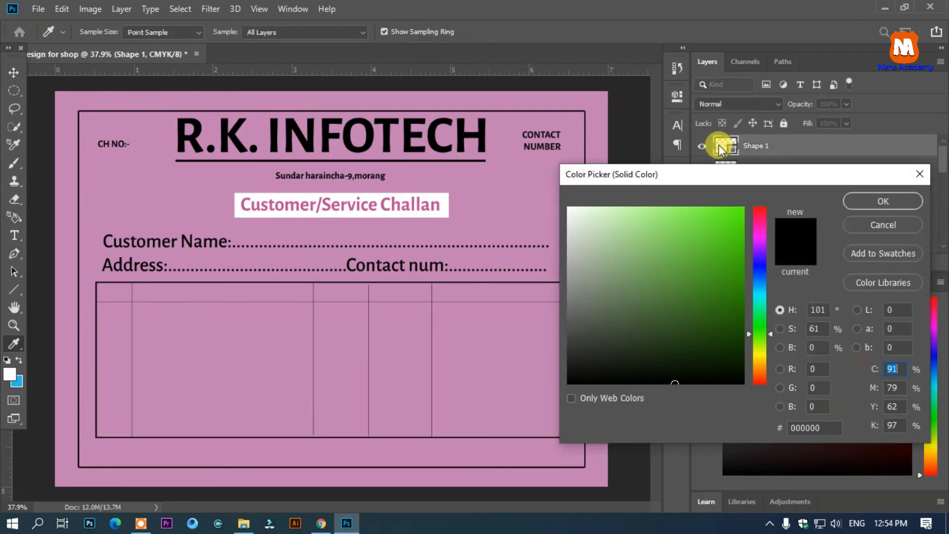
{"action": "left_click", "coordinate": [883, 200]}
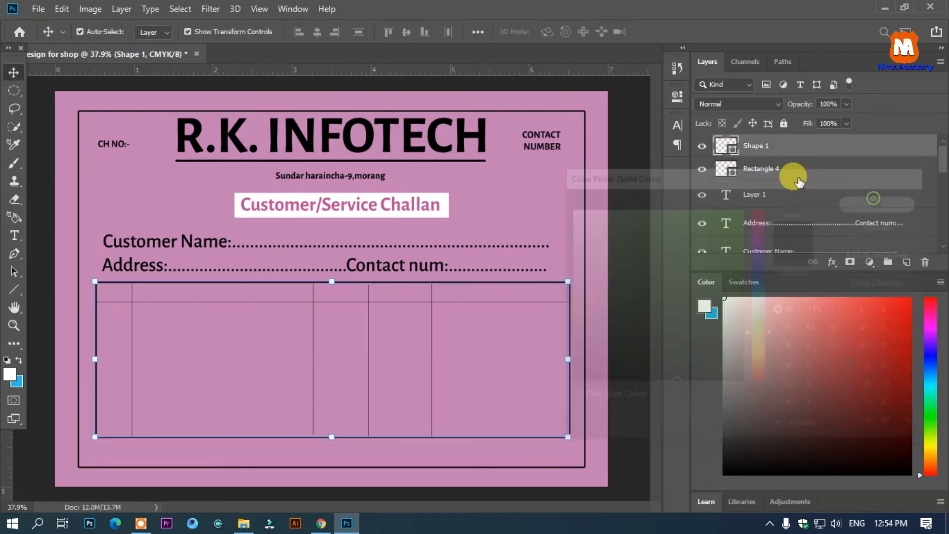
Add the text "sn" in the header cell of the table's first column
{"action": "left_click", "coordinate": [13, 289]}
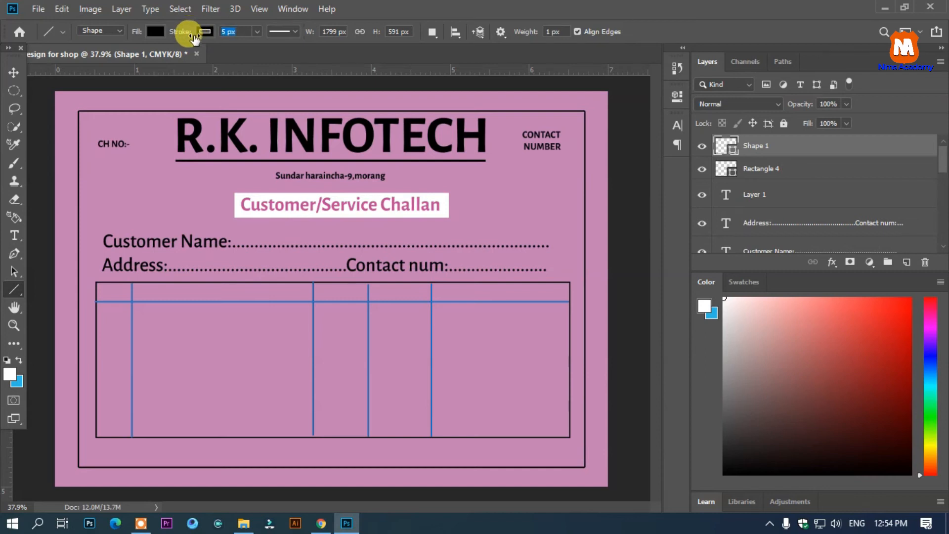
{"action": "left_click", "coordinate": [15, 73]}
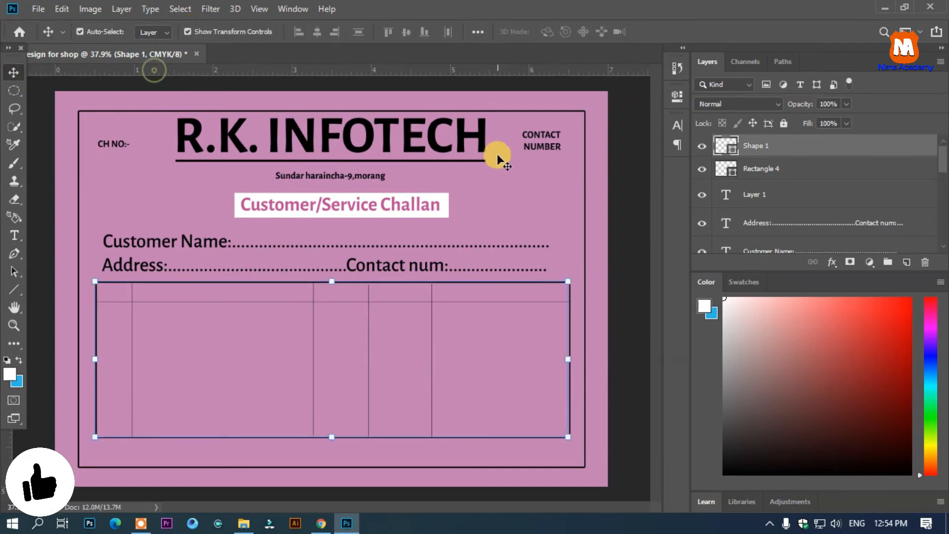
{"action": "scroll", "coordinate": [83, 347], "scroll_direction": "up", "scroll_amount": 1}
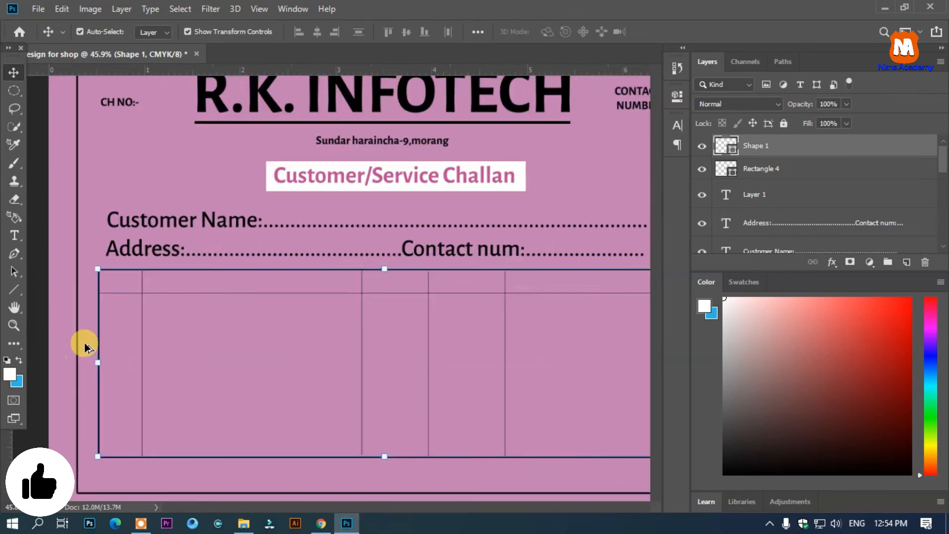
{"action": "scroll", "coordinate": [83, 347], "scroll_direction": "up", "scroll_amount": 1}
{"action": "key", "text": "t"}
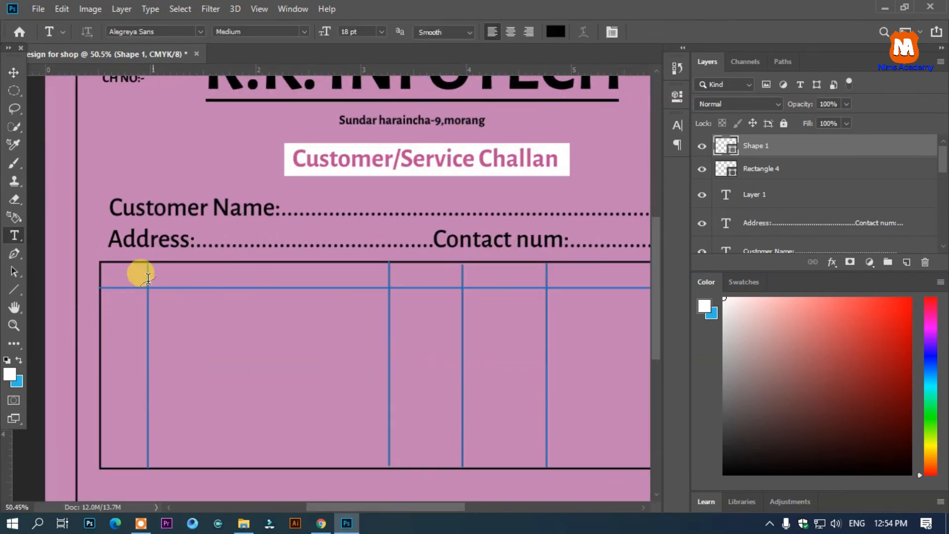
{"action": "left_click", "coordinate": [119, 276]}
{"action": "type", "text": "sn"}
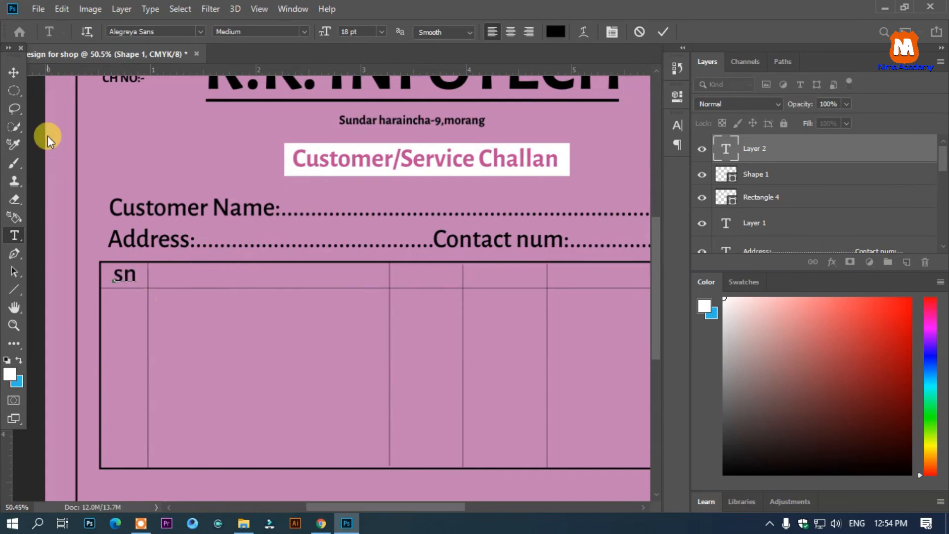
{"action": "left_click", "coordinate": [14, 72]}
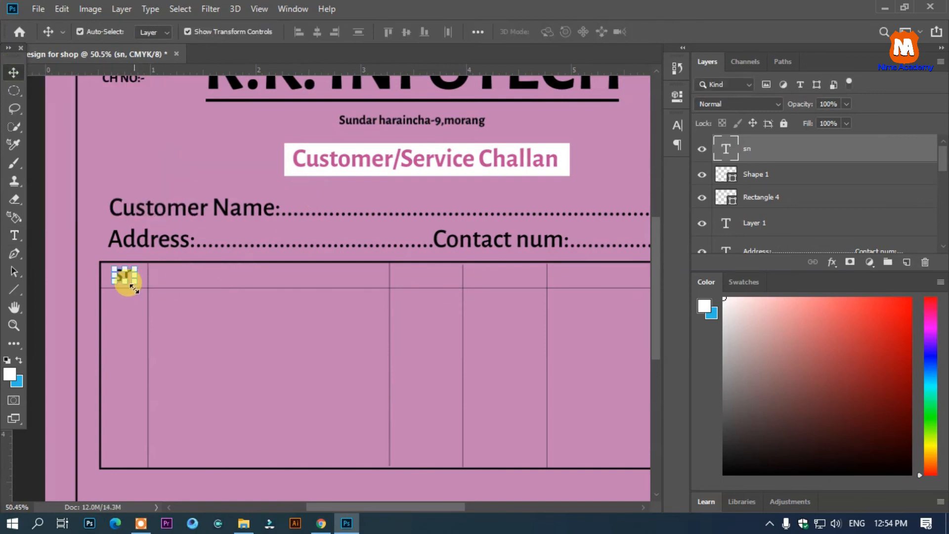
Duplicate the "sn" label into the second column's header cell and replace its text with "Description"
{"action": "scroll", "coordinate": [130, 286], "scroll_direction": "up", "scroll_amount": 1}
{"action": "left_click_drag", "start_coordinate": [123, 272], "coordinate": [273, 272]}
{"action": "double_click", "coordinate": [274, 272]}
{"action": "key", "text": "ctrl+a"}
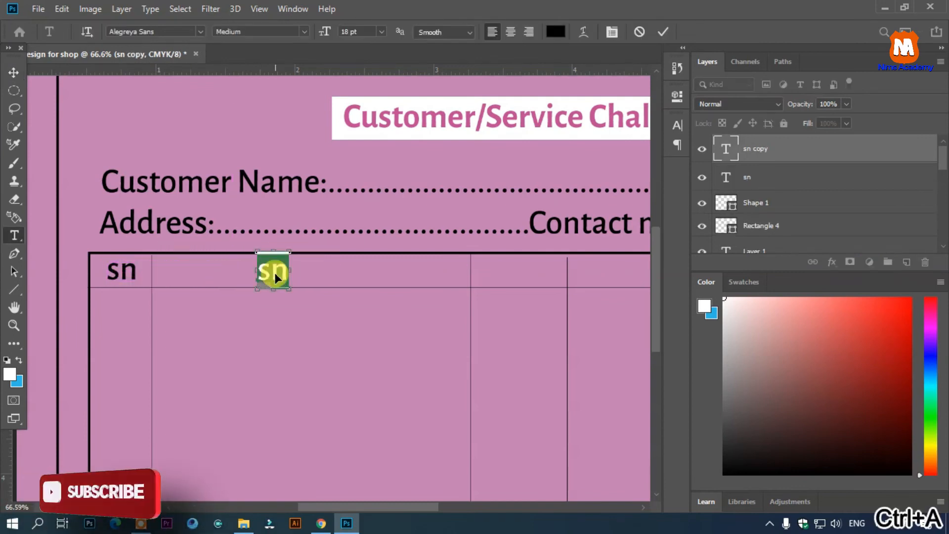
{"action": "type", "text": "Descriptio"}
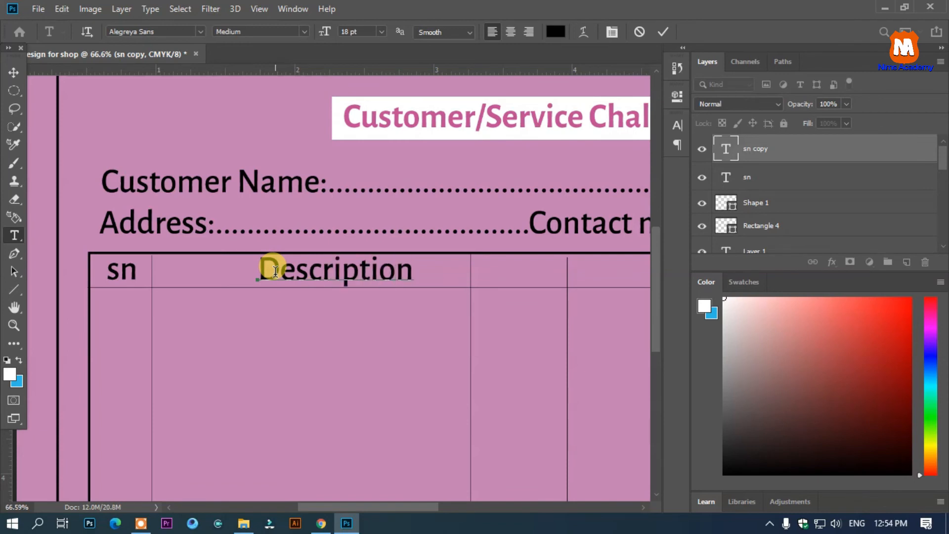
Change the second column's heading to start with a lowercase letter, reading "description"
{"action": "key", "text": "ctrl+a"}
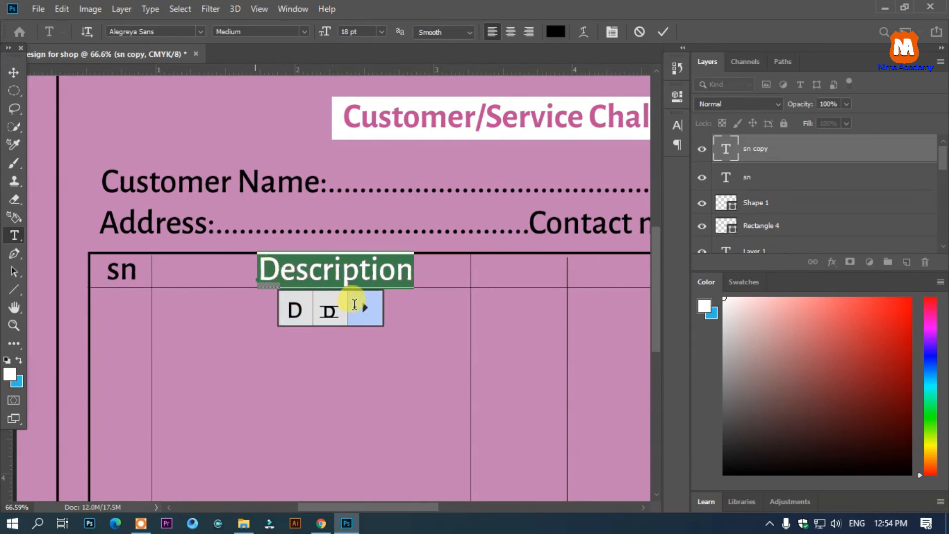
{"action": "left_click", "coordinate": [365, 308]}
{"action": "left_click", "coordinate": [640, 169]}
{"action": "left_click", "coordinate": [384, 271]}
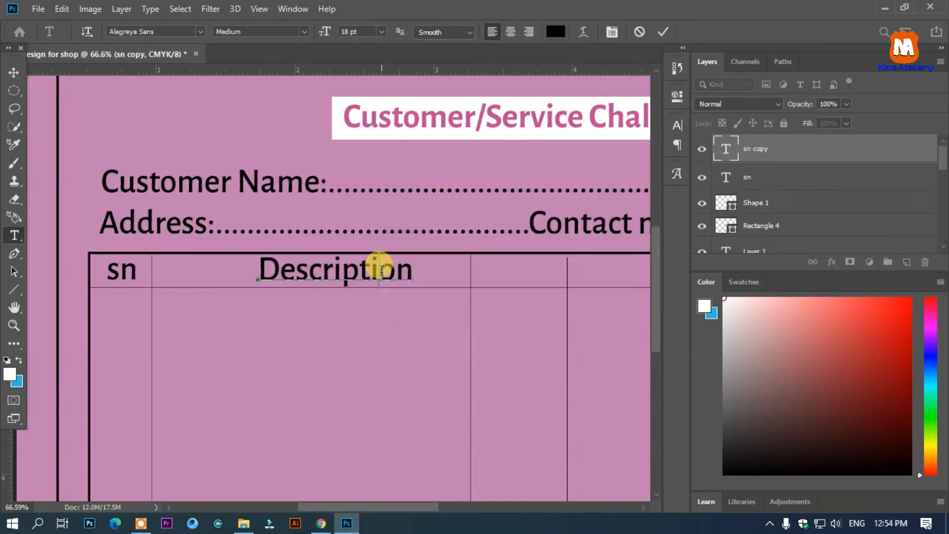
{"action": "left_click_drag", "start_coordinate": [280, 271], "coordinate": [263, 272]}
{"action": "type", "text": "d"}
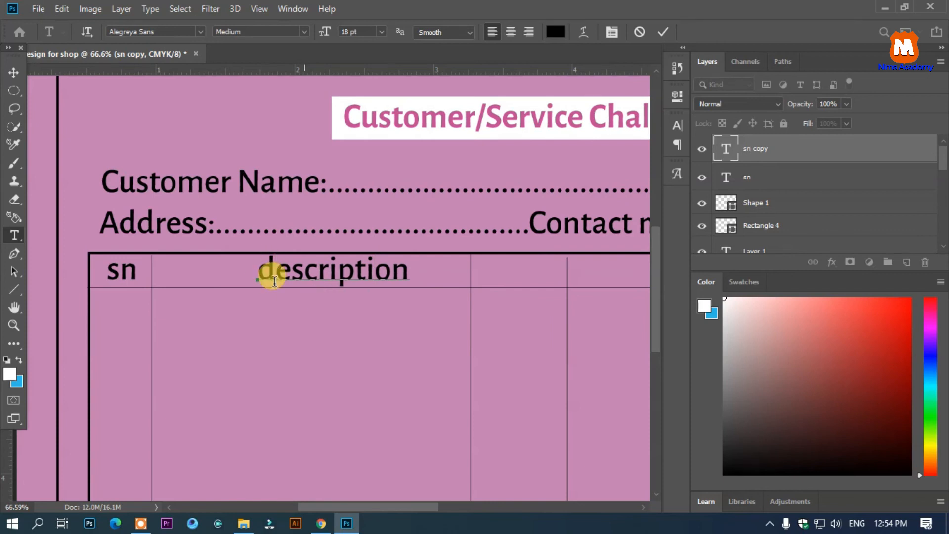
{"action": "left_click", "coordinate": [13, 72]}
Duplicate the "description" label toward the third column's header cell and replace its text with "quantity"
{"action": "scroll", "coordinate": [342, 285], "scroll_direction": "down", "scroll_amount": 3}
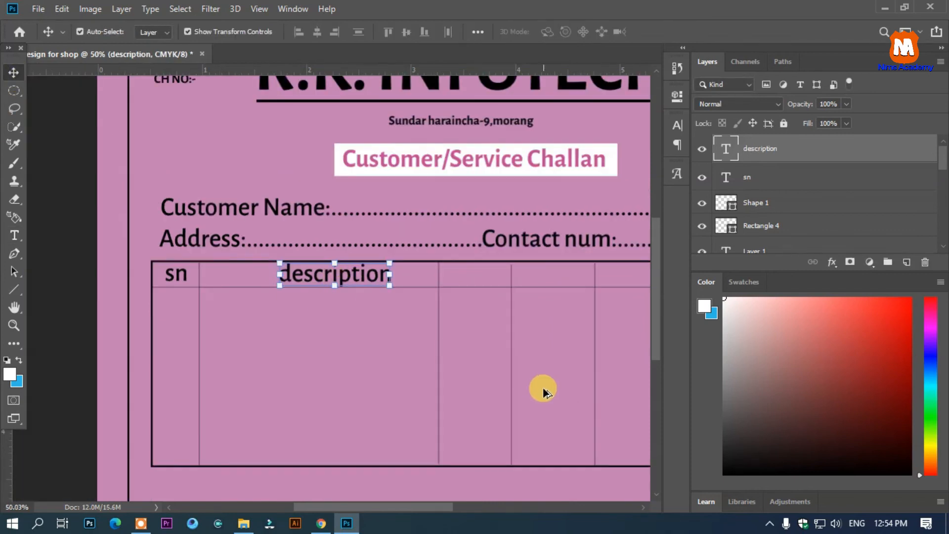
{"action": "left_click", "coordinate": [645, 509]}
{"action": "left_click", "coordinate": [646, 509]}
{"action": "scroll", "coordinate": [541, 417], "scroll_direction": "down", "scroll_amount": 2}
{"action": "scroll", "coordinate": [317, 360], "scroll_direction": "down", "scroll_amount": 1}
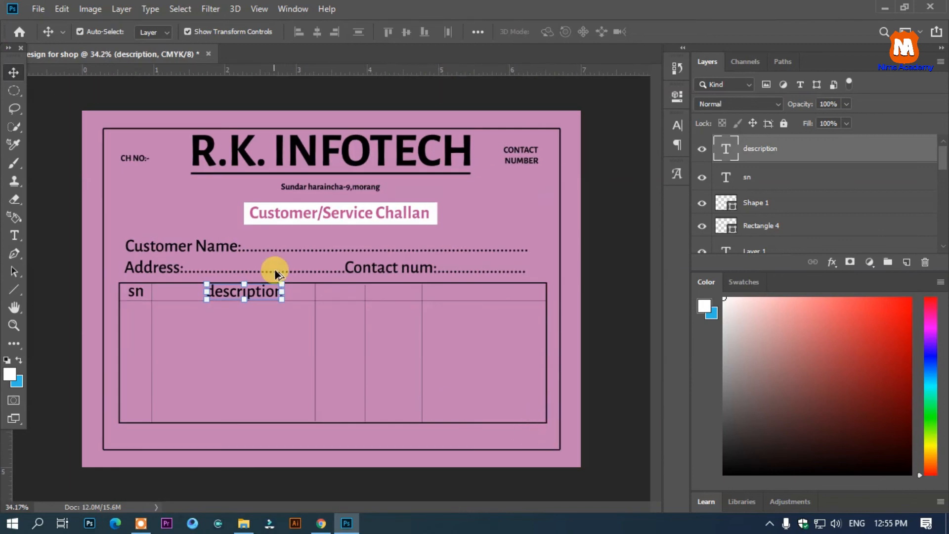
{"action": "scroll", "coordinate": [275, 269], "scroll_direction": "up", "scroll_amount": 2}
{"action": "left_click_drag", "start_coordinate": [260, 291], "coordinate": [354, 299]}
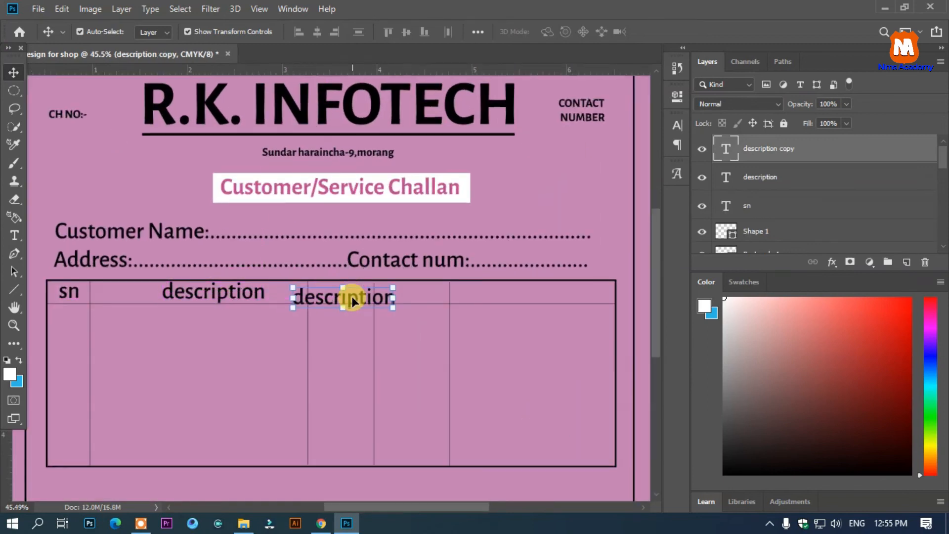
{"action": "double_click", "coordinate": [351, 295]}
{"action": "key", "text": "ctrl+a"}
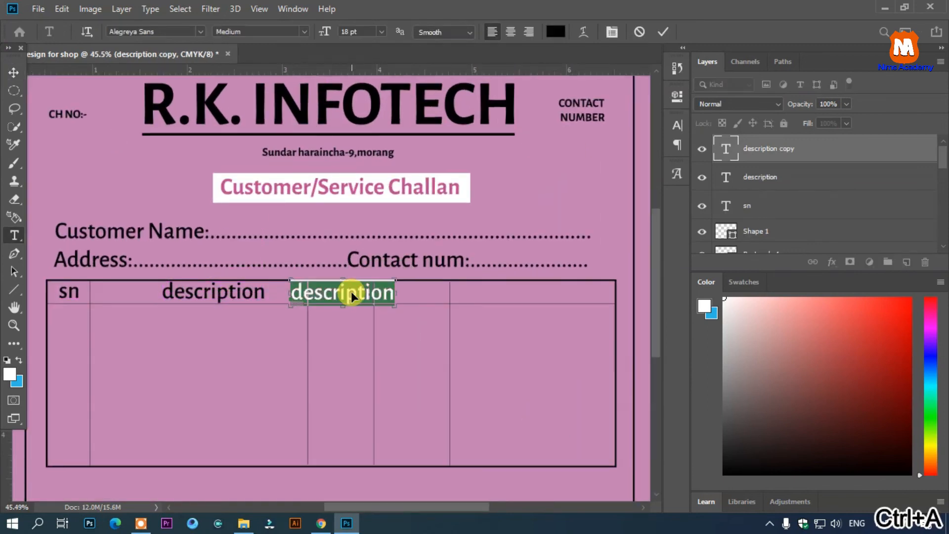
{"action": "key", "text": "BackSpace"}
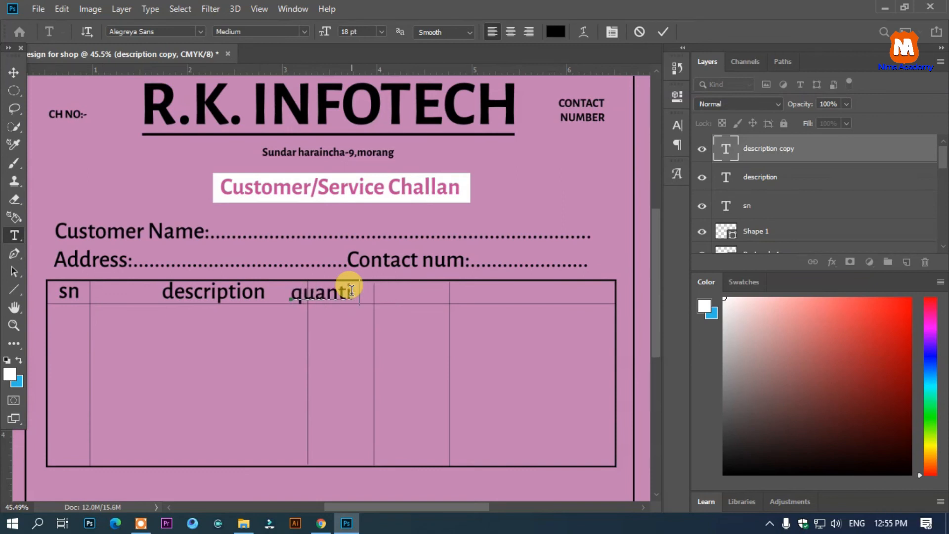
Reduce the "quantity" heading to 12 pt and fit it inside the third column's header cell
{"action": "key", "text": "ctrl+a"}
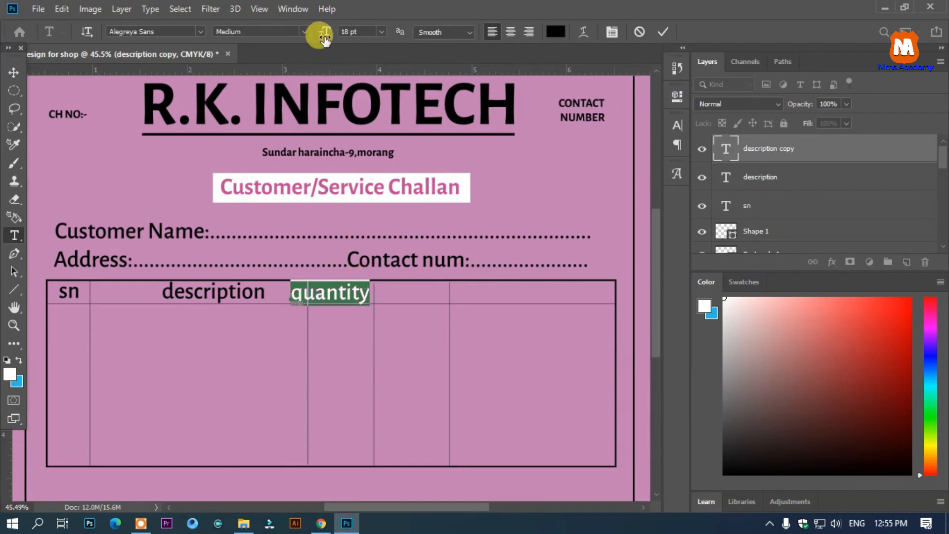
{"action": "left_click_drag", "start_coordinate": [325, 39], "coordinate": [346, 330]}
{"action": "left_click", "coordinate": [382, 31]}
{"action": "left_click", "coordinate": [360, 112]}
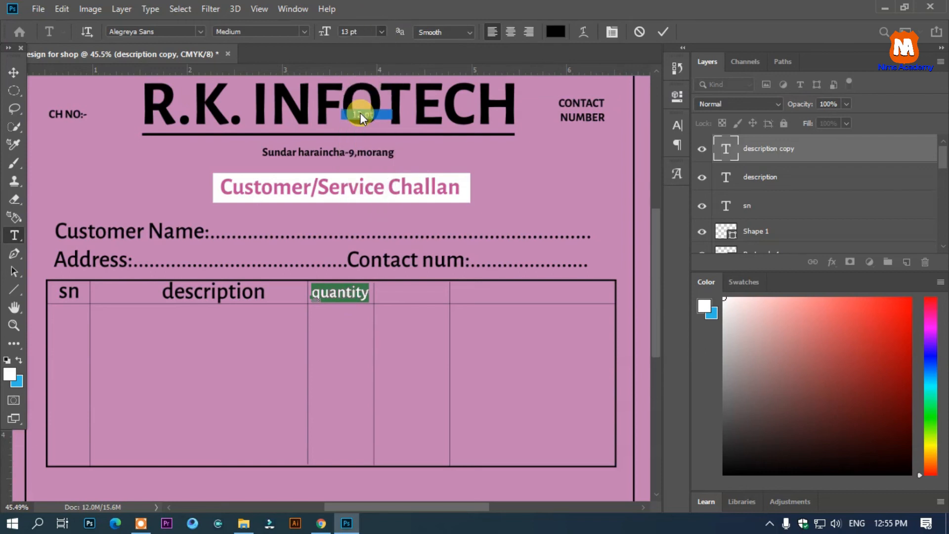
{"action": "left_click", "coordinate": [14, 73]}
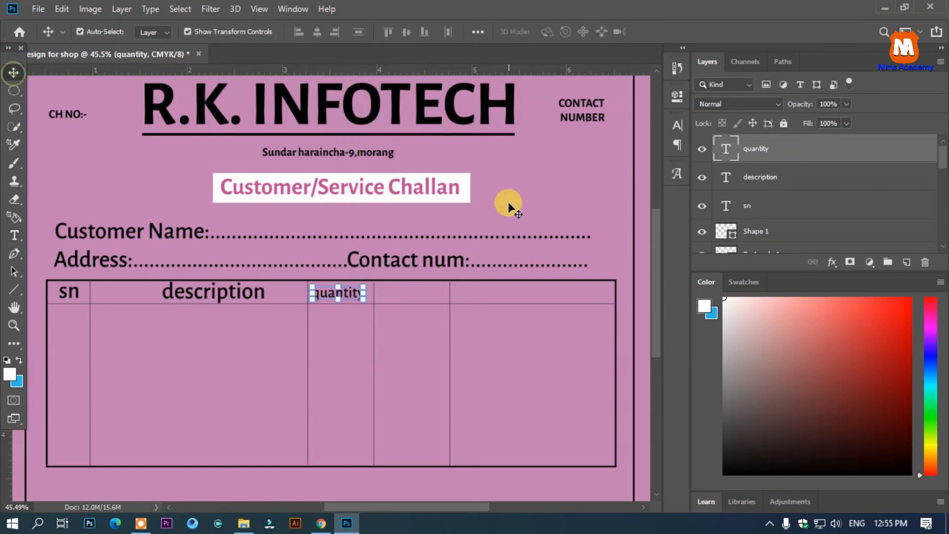
Place copies of the "quantity" label in the header cells of the fourth and fifth columns
{"action": "scroll", "coordinate": [411, 306], "scroll_direction": "up", "scroll_amount": 1}
{"action": "scroll", "coordinate": [409, 319], "scroll_direction": "up", "scroll_amount": 2}
{"action": "scroll", "coordinate": [409, 319], "scroll_direction": "up", "scroll_amount": 1}
{"action": "left_click_drag", "start_coordinate": [327, 297], "coordinate": [596, 301]}
{"action": "left_click", "coordinate": [411, 304]}
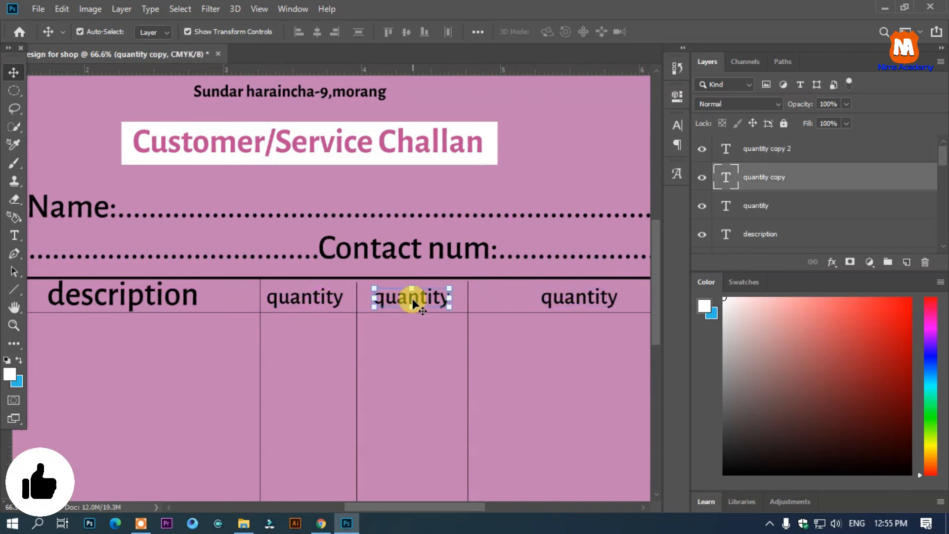
Replace the fourth column's heading text with "problem"
{"action": "double_click", "coordinate": [413, 303]}
{"action": "key", "text": "ctrl+a"}
{"action": "type", "text": "pr"}
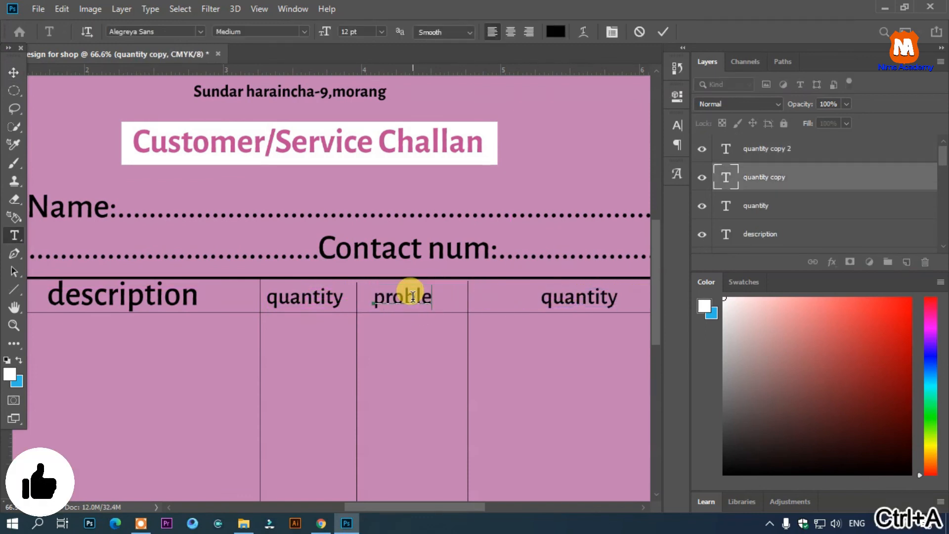
{"action": "type", "text": "oblem"}
{"action": "left_click", "coordinate": [14, 72]}
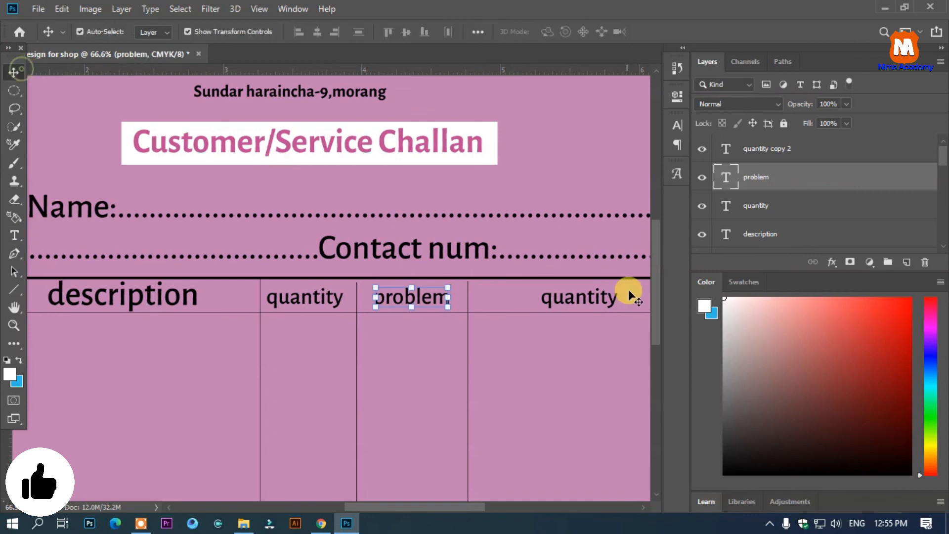
Replace the fifth column's heading text with "solution"
{"action": "left_click", "coordinate": [580, 303]}
{"action": "double_click", "coordinate": [580, 301]}
{"action": "key", "text": "ctrl+a"}
{"action": "type", "text": "spla"}
{"action": "key", "text": "BackSpace"}
{"action": "key", "text": "BackSpace"}
{"action": "key", "text": "BackSpace"}
{"action": "type", "text": "olution"}
{"action": "left_click", "coordinate": [12, 73]}
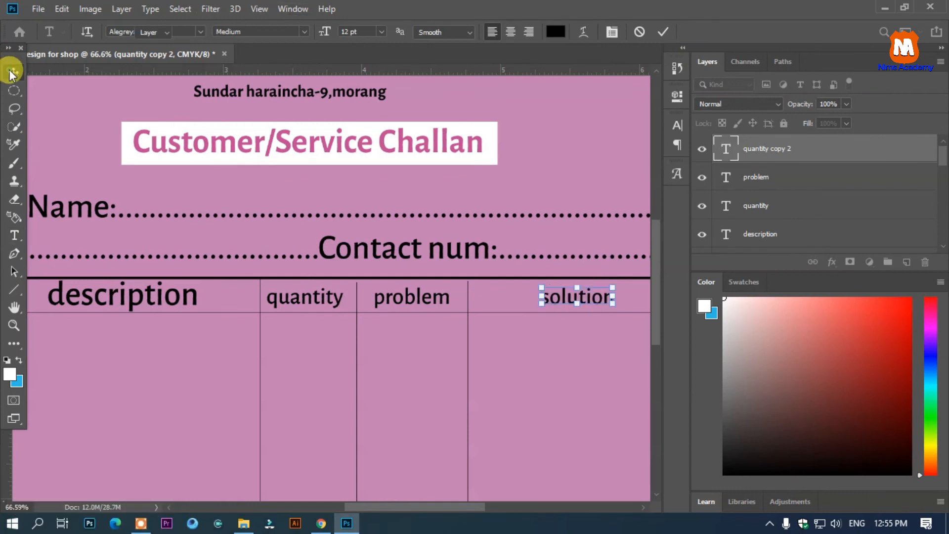
Add the note "***Please ,bring this slip during recieption of devices and equipemnts***" between the table and the lower border
{"action": "scroll", "coordinate": [392, 176], "scroll_direction": "down", "scroll_amount": 5}
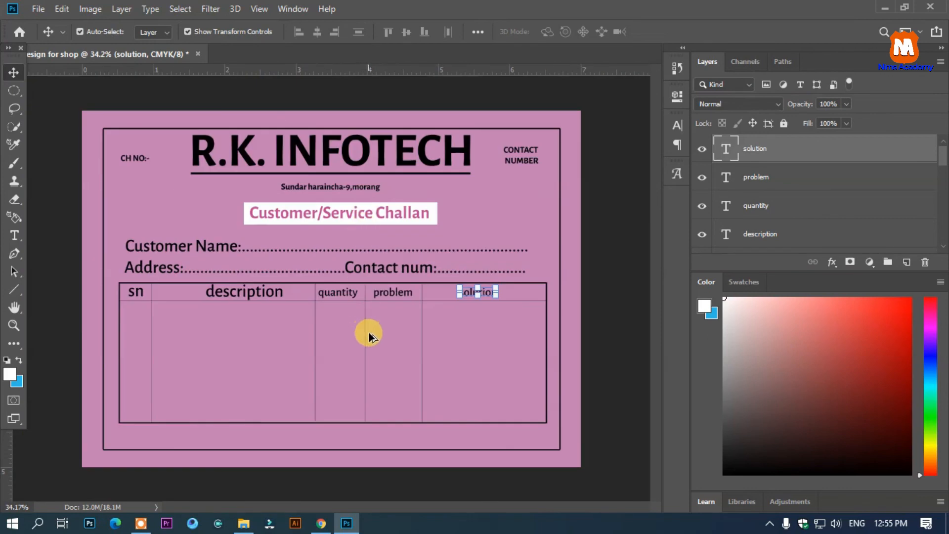
{"action": "scroll", "coordinate": [372, 343], "scroll_direction": "down", "scroll_amount": 1}
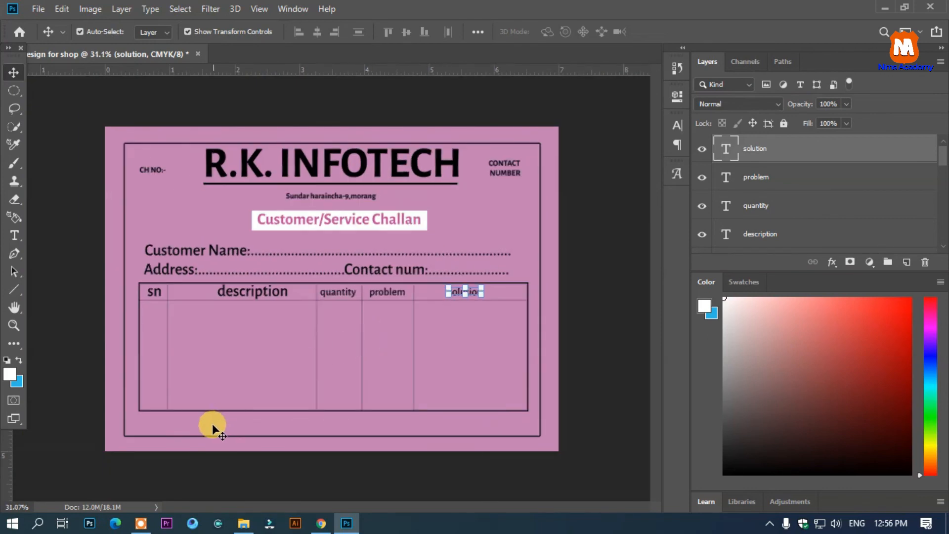
{"action": "left_click", "coordinate": [13, 235]}
{"action": "left_click", "coordinate": [158, 429]}
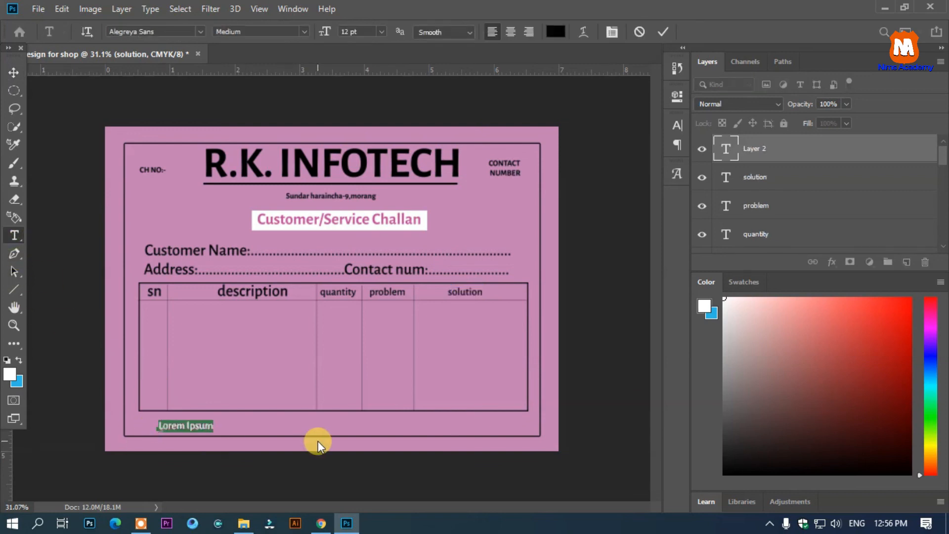
{"action": "key", "text": "BackSpace"}
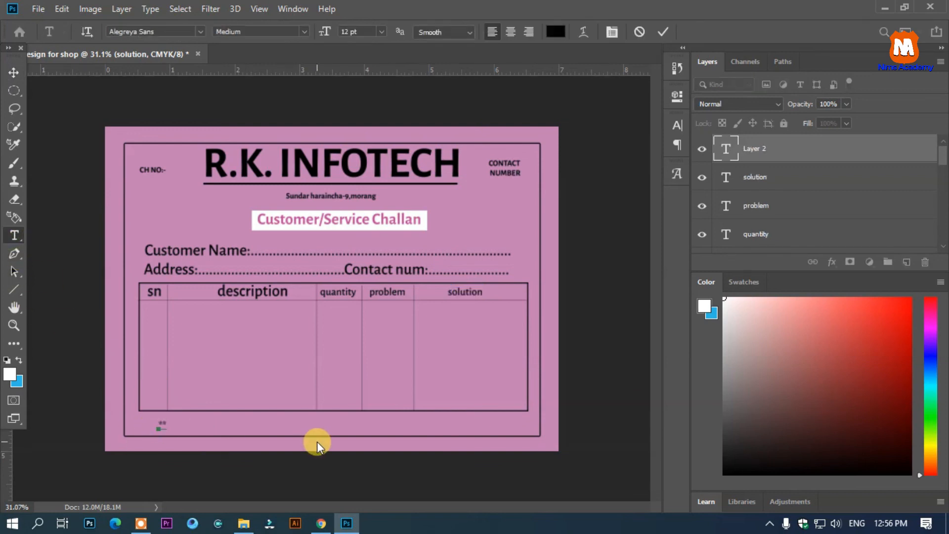
{"action": "type", "text": "***Please bring this slip while"}
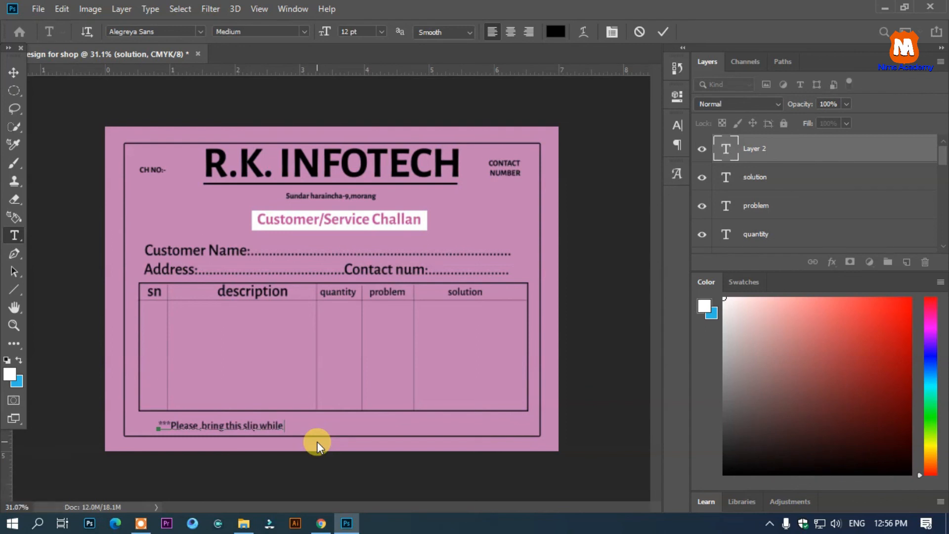
{"action": "key", "text": "BackSpace"}
{"action": "key", "text": "BackSpace"}
{"action": "key", "text": "BackSpace"}
{"action": "key", "text": "BackSpace"}
{"action": "key", "text": "BackSpace"}
{"action": "type", "text": "during recieption of"}
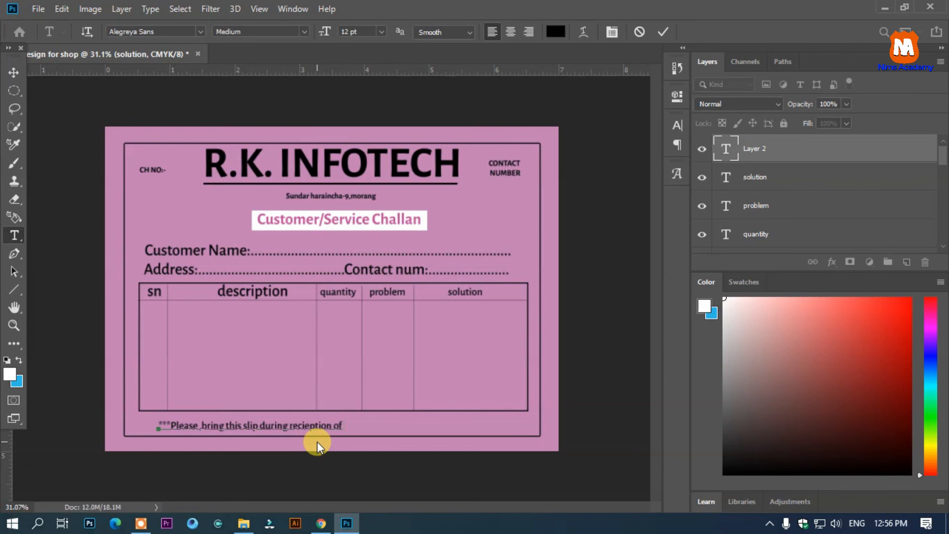
{"action": "type", "text": " devices and equipem"}
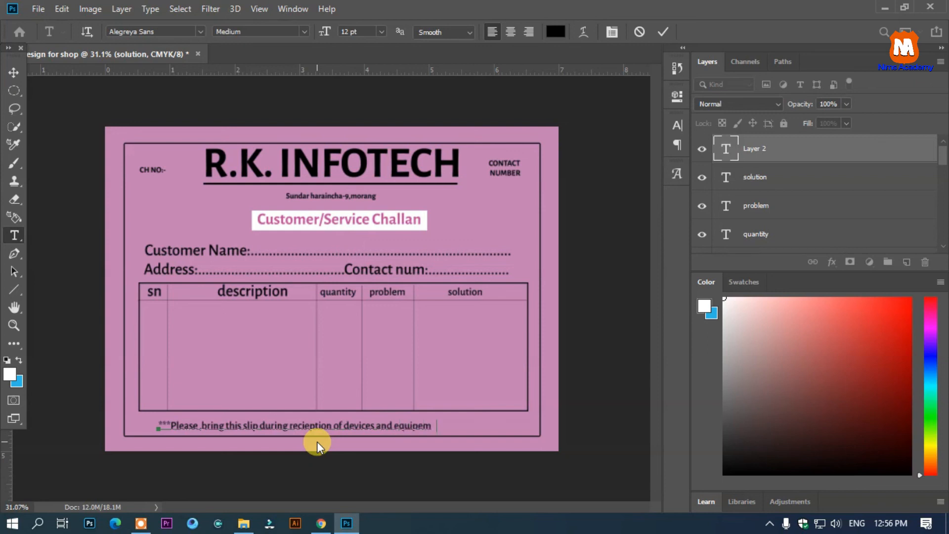
{"action": "type", "text": "nts***"}
Move the footer note so it is centred beneath the table, and deselect it
{"action": "left_click_drag", "start_coordinate": [340, 449], "coordinate": [355, 449]}
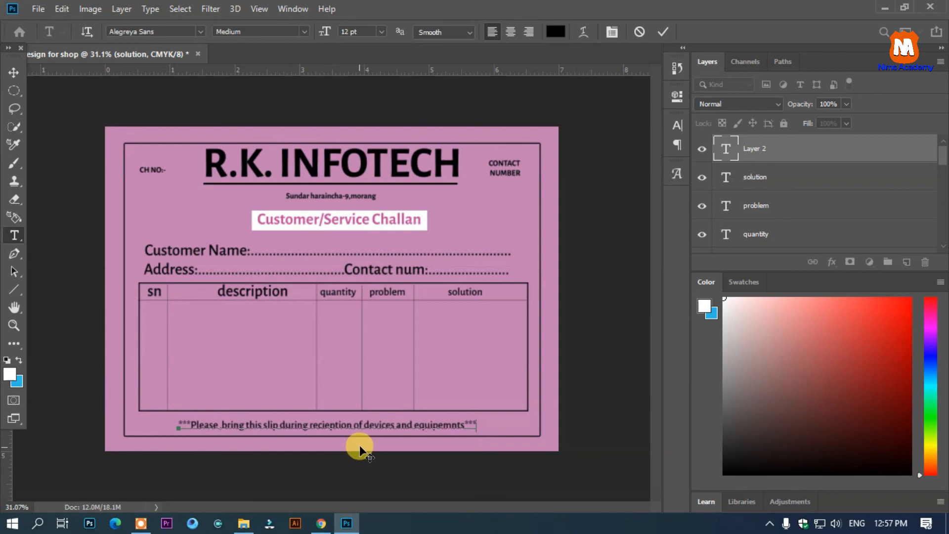
{"action": "left_click", "coordinate": [15, 74]}
{"action": "left_click", "coordinate": [203, 85]}
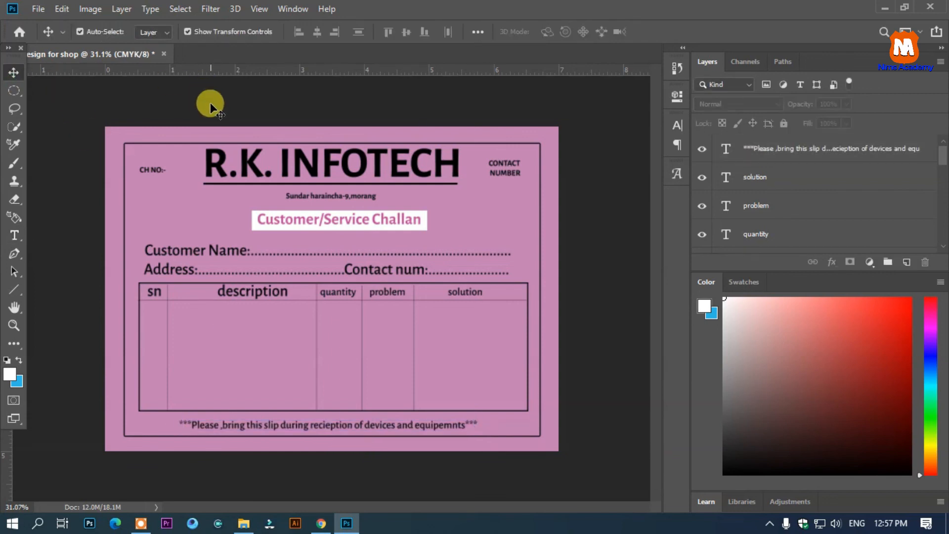
Recolour the rectangle behind the "Customer/Service Challan" title black (#000000), sampling the colour from the R.K. INFOTECH heading
{"action": "left_click", "coordinate": [337, 225]}
{"action": "double_click", "coordinate": [726, 242]}
{"action": "left_click", "coordinate": [415, 162]}
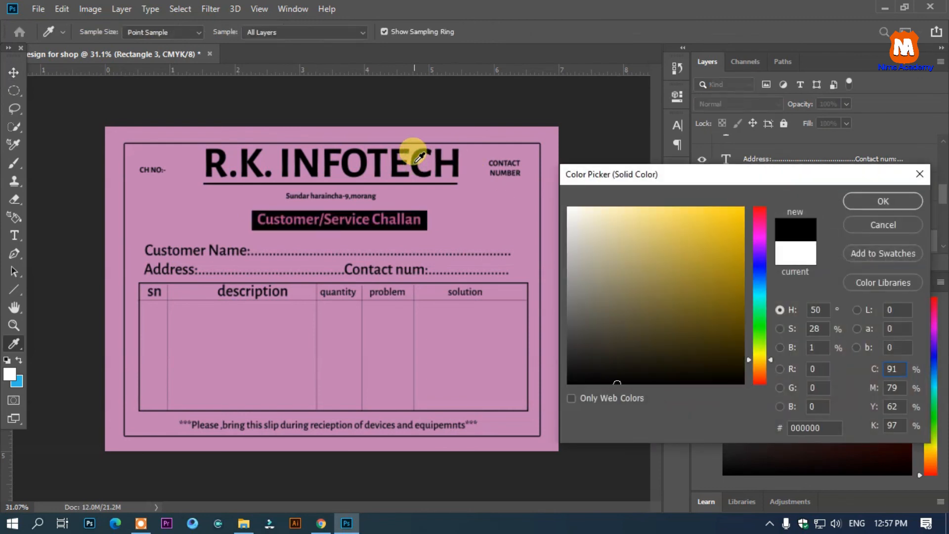
{"action": "left_click", "coordinate": [869, 197]}
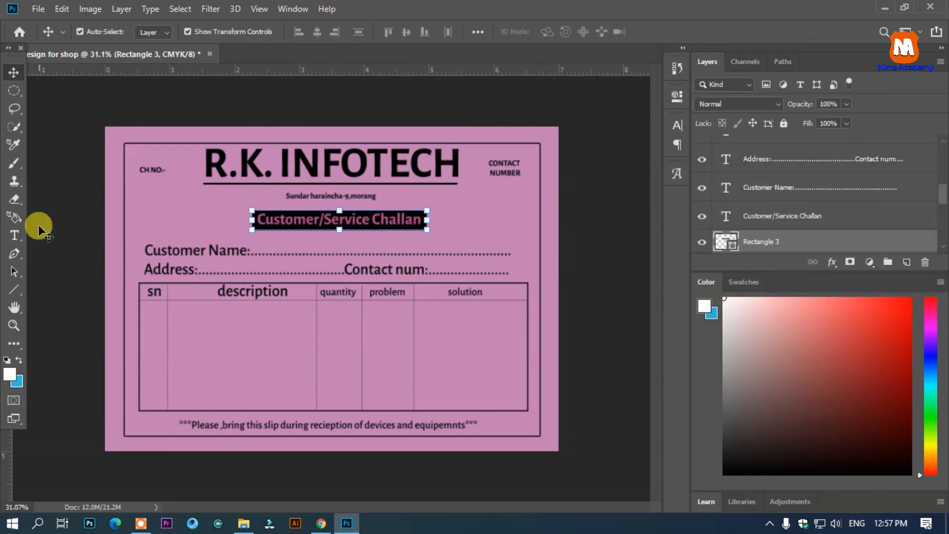
{"action": "left_click", "coordinate": [14, 289]}
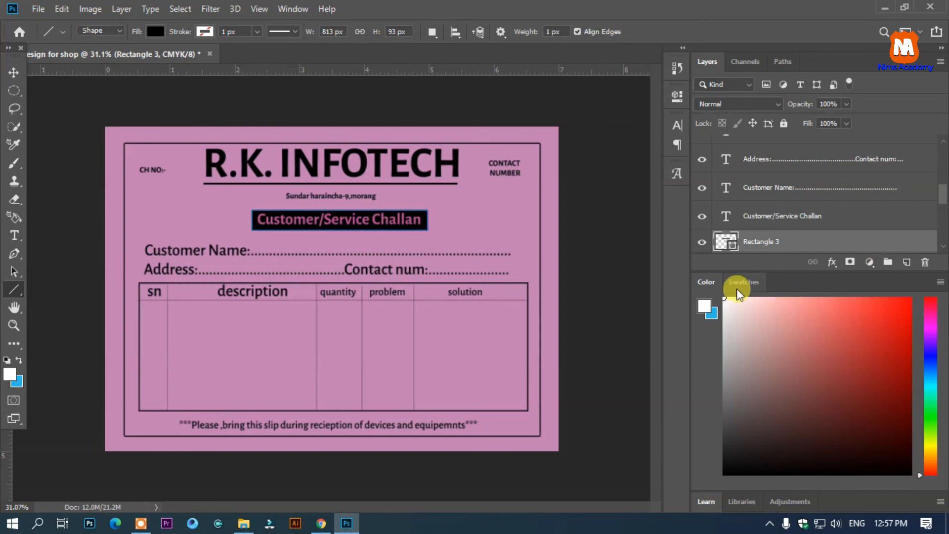
Round all four corners of the black rectangle behind the "Customer/Service Challan" title to about 16 px and deselect it
{"action": "left_click_drag", "start_coordinate": [13, 289], "coordinate": [49, 286]}
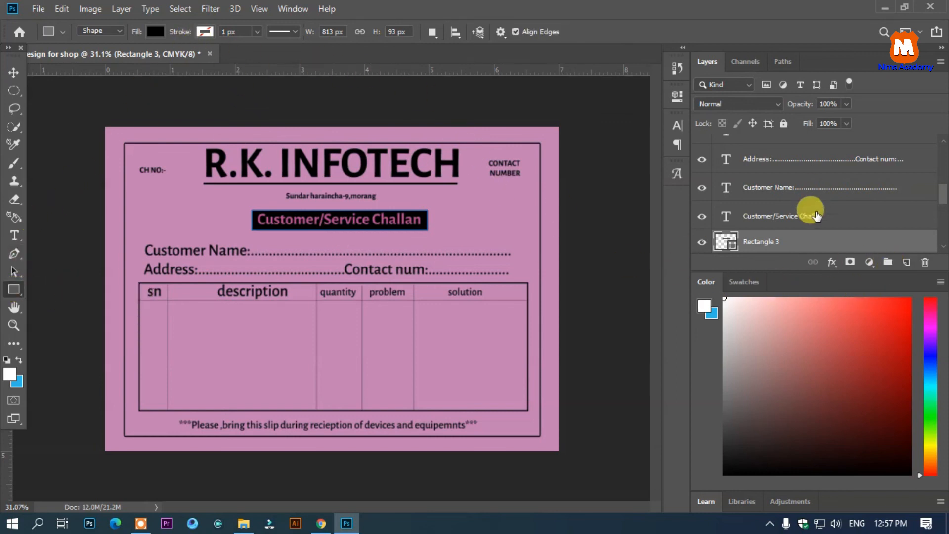
{"action": "left_click", "coordinate": [678, 76]}
{"action": "left_click", "coordinate": [677, 97]}
{"action": "left_click_drag", "start_coordinate": [592, 229], "coordinate": [603, 236]}
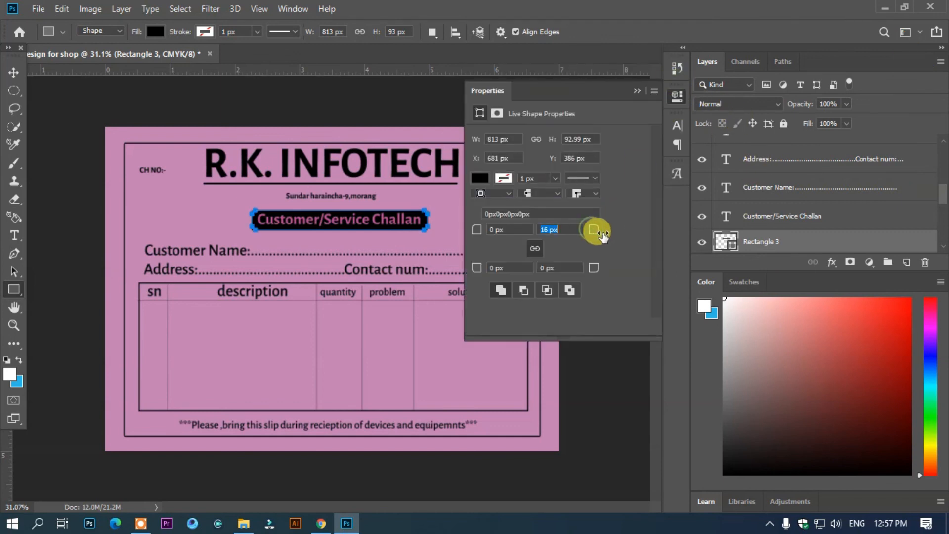
{"action": "left_click", "coordinate": [13, 72]}
{"action": "left_click", "coordinate": [105, 114]}
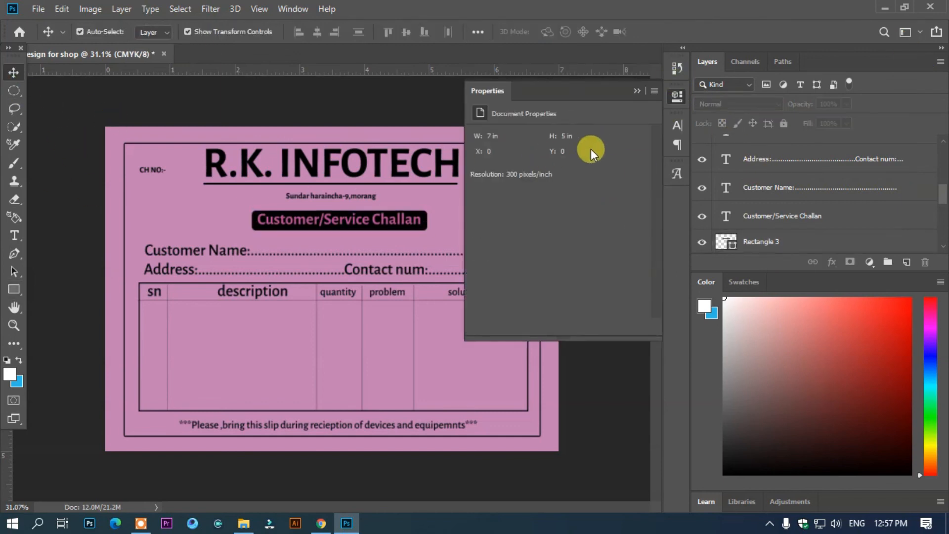
Recolour the "Customer/Service Challan" title text to the bill's light pink, sampling the colour from the background
{"action": "left_click", "coordinate": [380, 221]}
{"action": "key", "text": "t"}
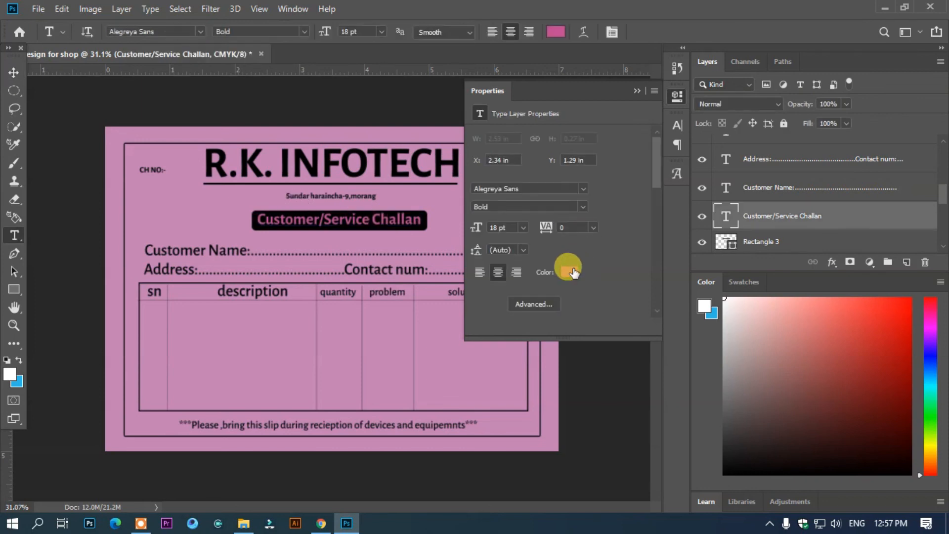
{"action": "left_click", "coordinate": [570, 271]}
{"action": "left_click", "coordinate": [218, 191]}
{"action": "left_click", "coordinate": [883, 197]}
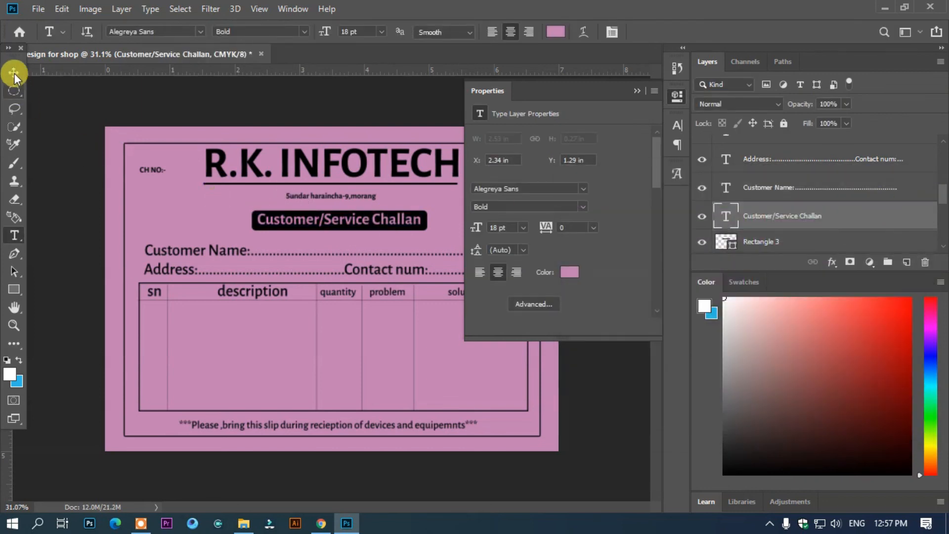
{"action": "left_click", "coordinate": [14, 73]}
{"action": "key", "text": "ctrl+minus"}
{"action": "left_click", "coordinate": [637, 91]}
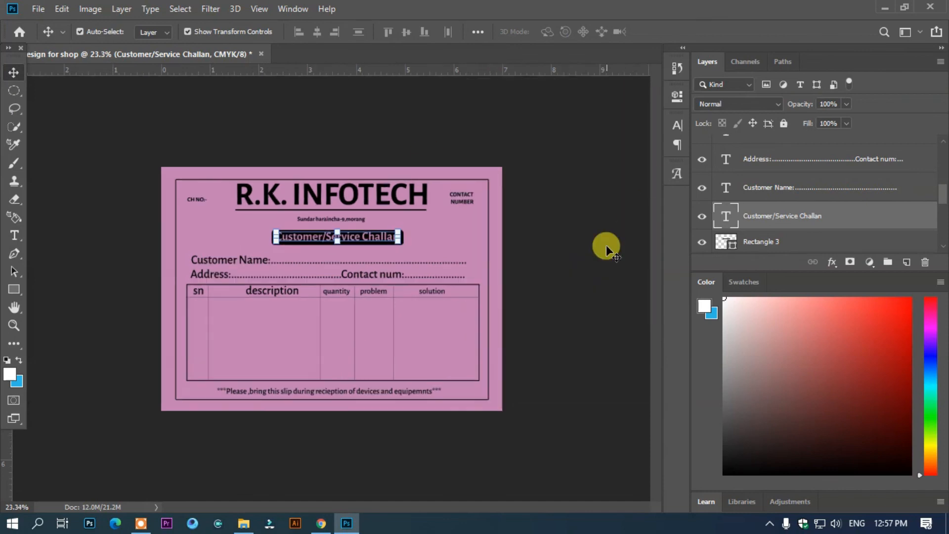
Save the shop bill design as a PSD file with Maximize Compatibility enabled
{"action": "key", "text": "ctrl+s"}
{"action": "left_click", "coordinate": [492, 464]}
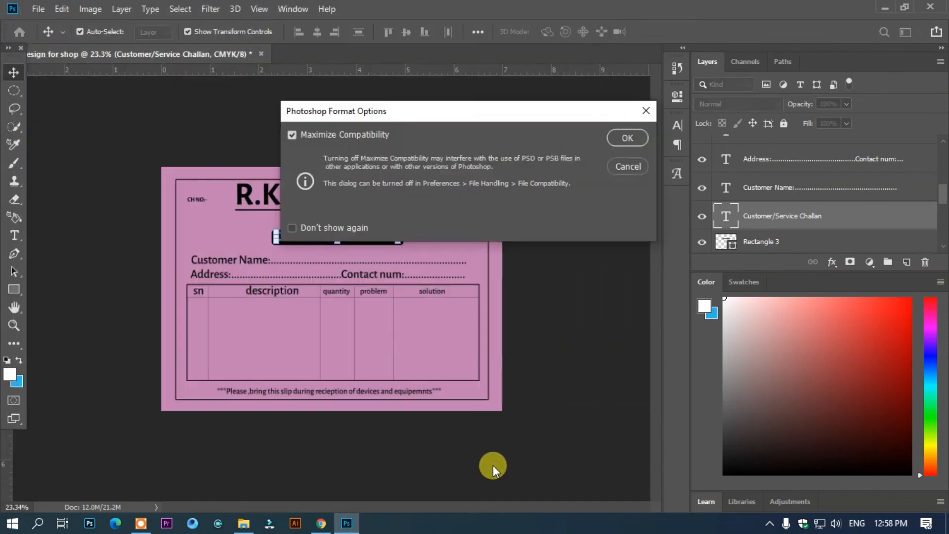
{"action": "left_click", "coordinate": [627, 138]}
{"action": "left_click", "coordinate": [140, 523]}
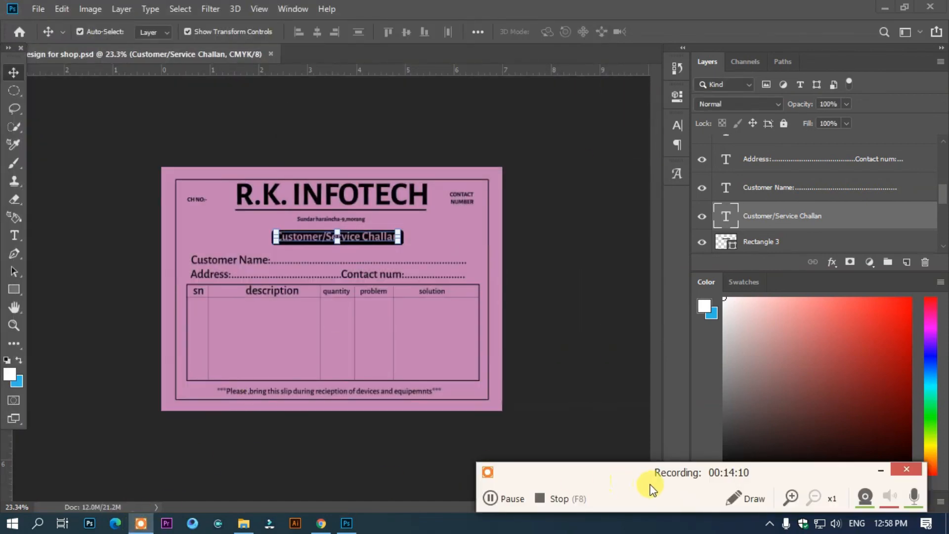